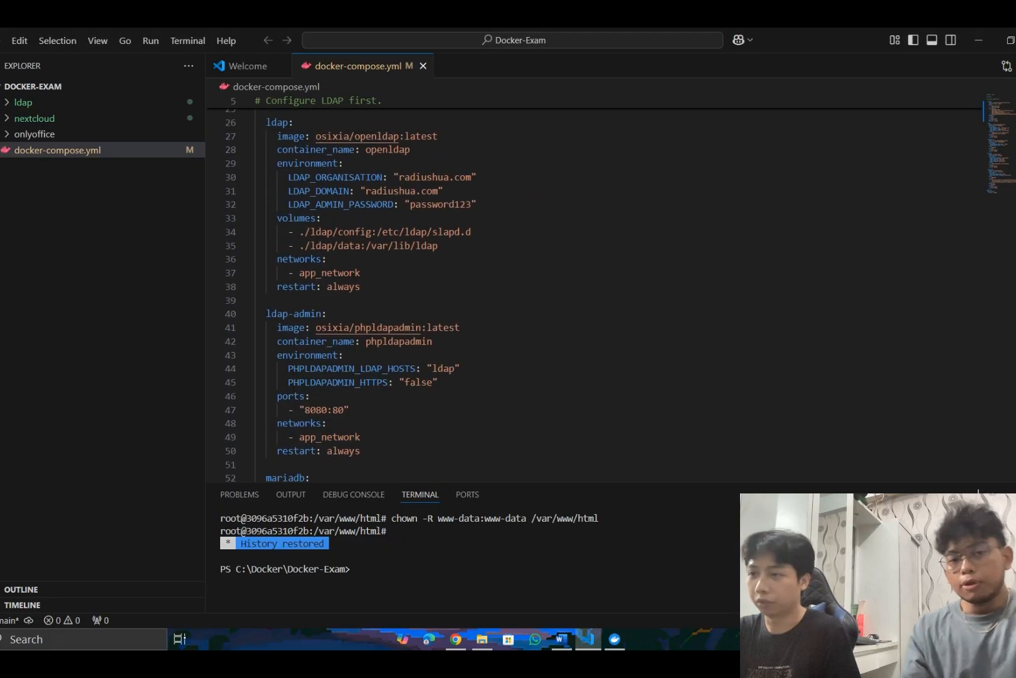
- Review the beginning of docker-compose.yml, from the services key through the radius service's port mappings and first LDAP environment variables
scroll(741, 174, up, 5)
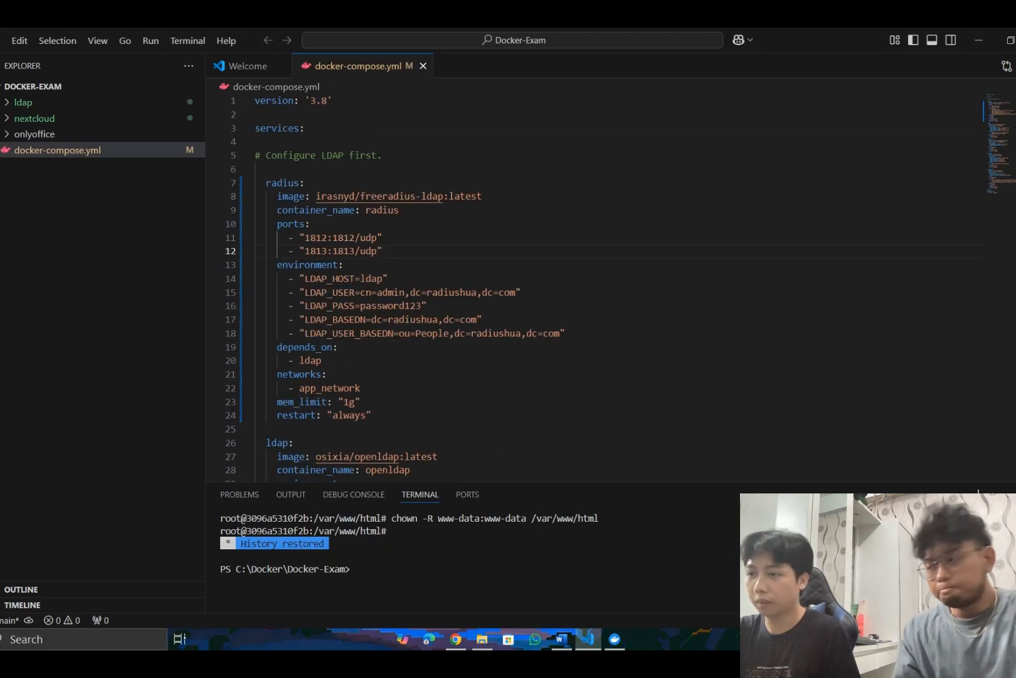
click(311, 125)
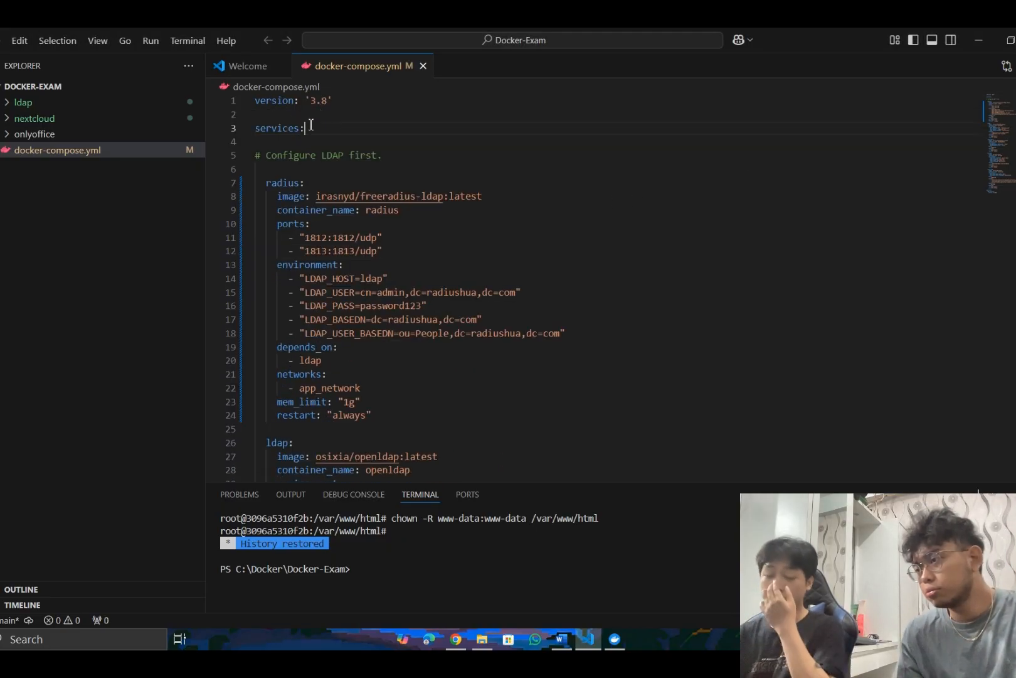
key(Down)
key(Down)
key(Down)
key(Down)
key(Down)
key(Down)
key(Down)
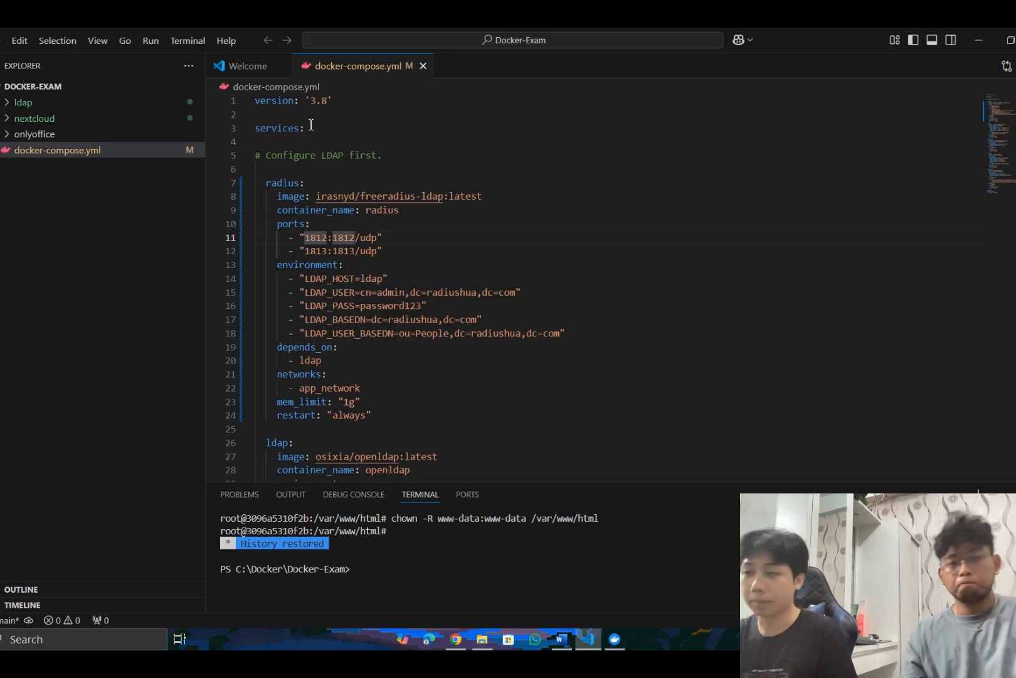
key(Down)
key(Down)
key(Down)
key(Down)
key(Down)
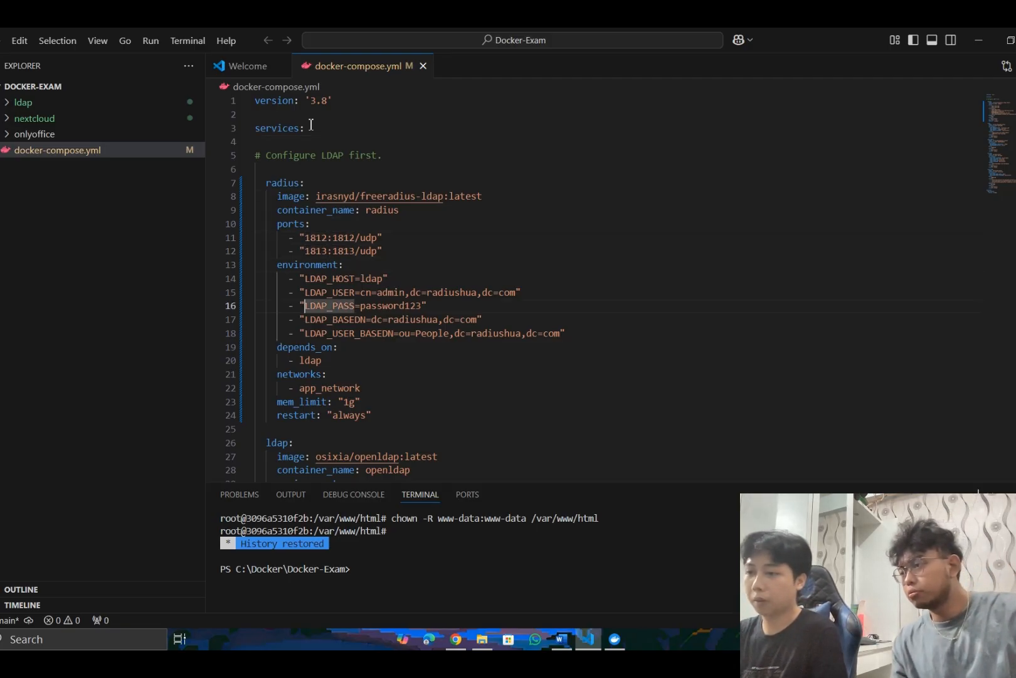
key(Down)
key(Up)
key(Up)
key(Up)
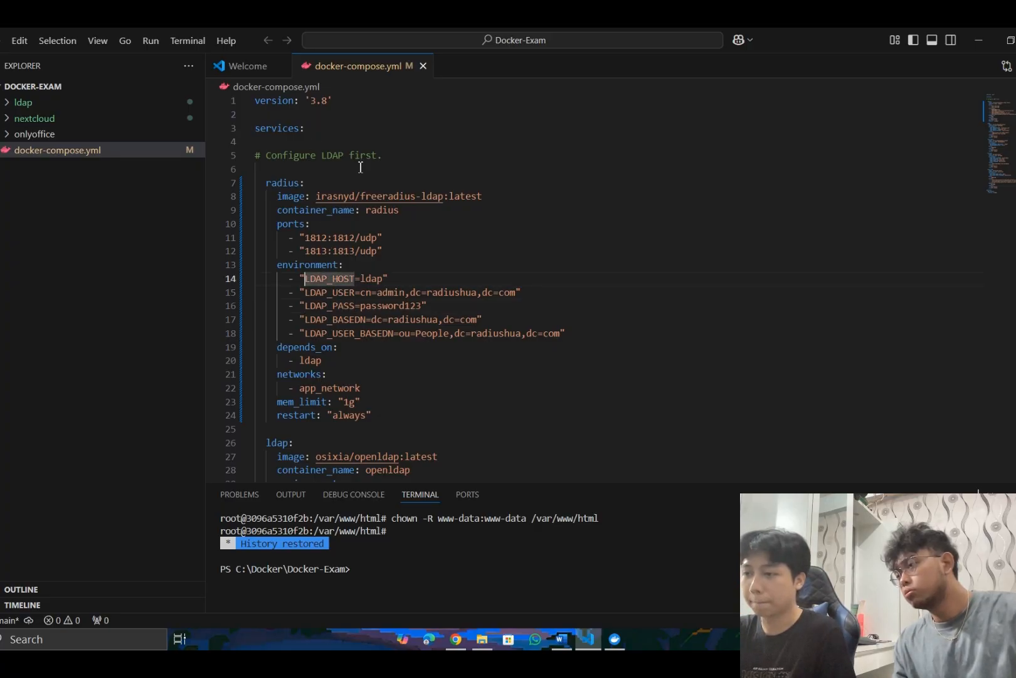
- Examine the radius service's image, container name, ports and environment entries down to its depends_on setting
click(324, 197)
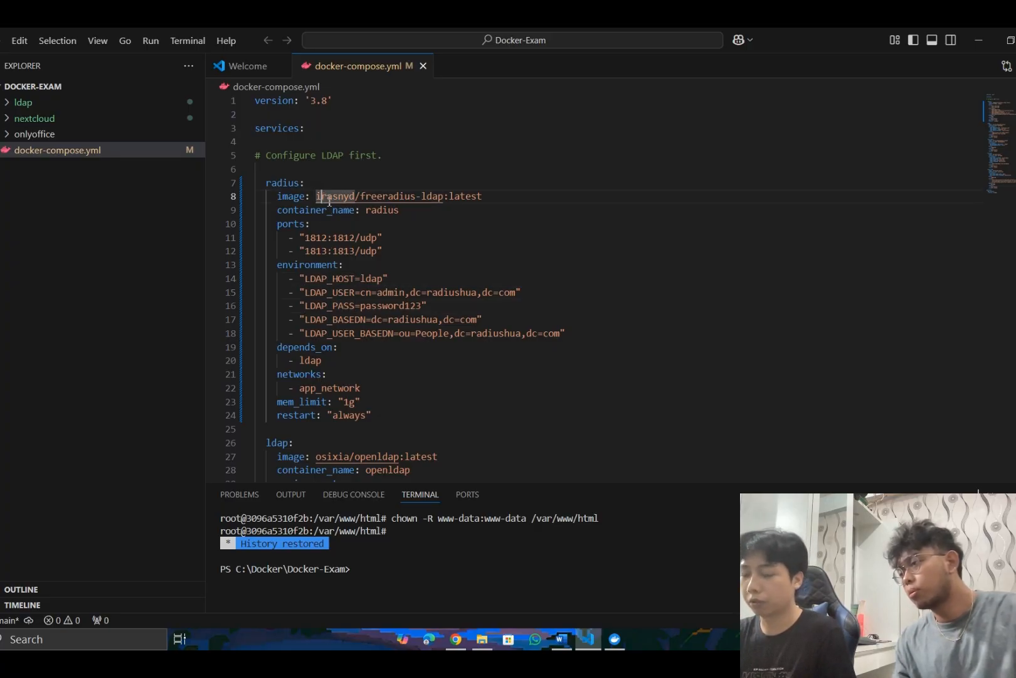
click(348, 216)
key(Down)
key(Down)
key(Down)
key(Down)
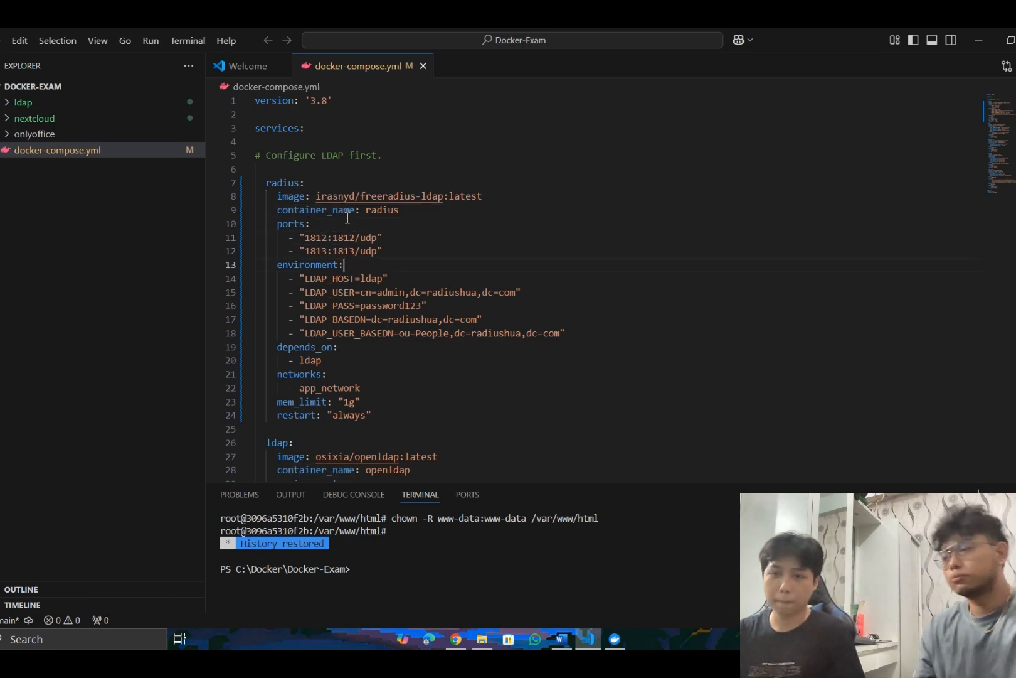
key(Down)
key(Down)
key(Down)
key(Down)
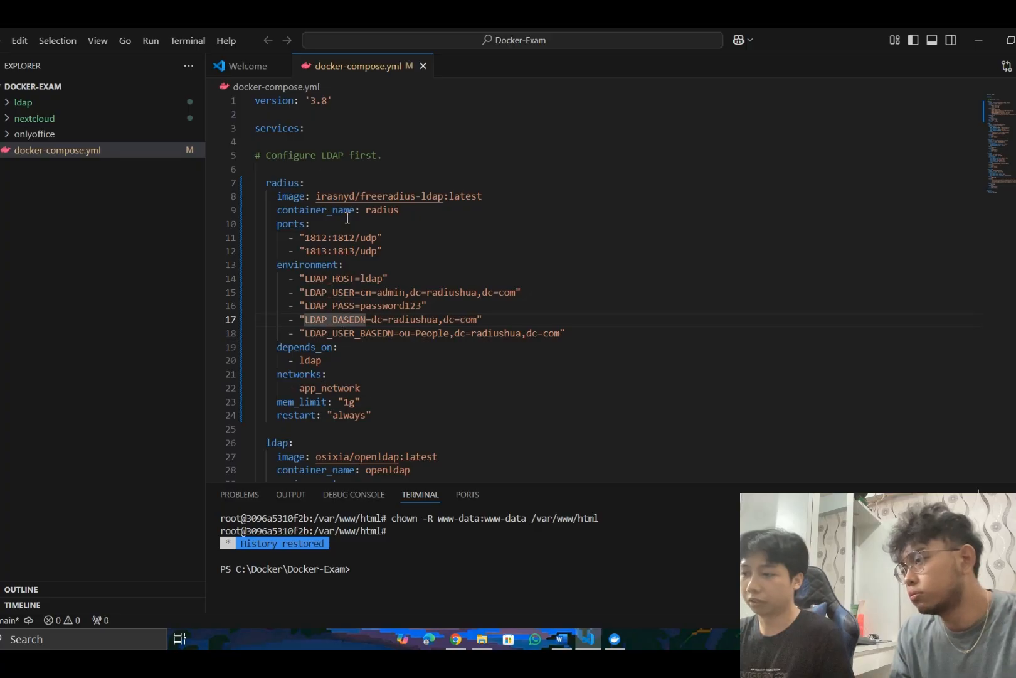
key(Down)
key(Up)
key(Up)
key(Up)
key(Up)
key(Up)
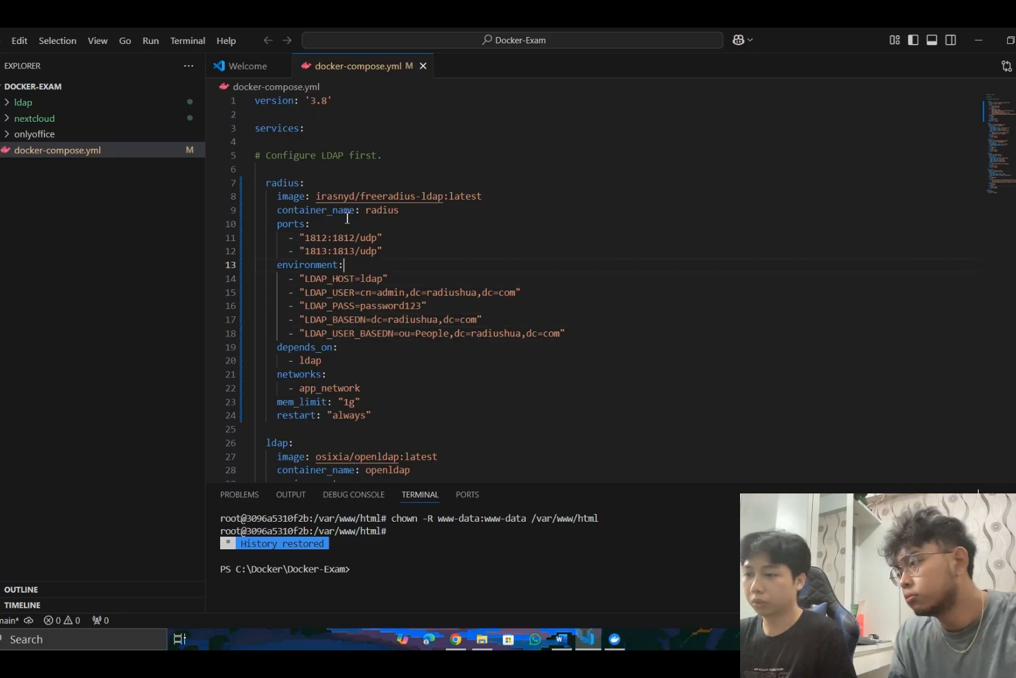
key(Down)
key(Down)
key(Down)
key(Down)
key(Down)
key(Down)
key(Down)
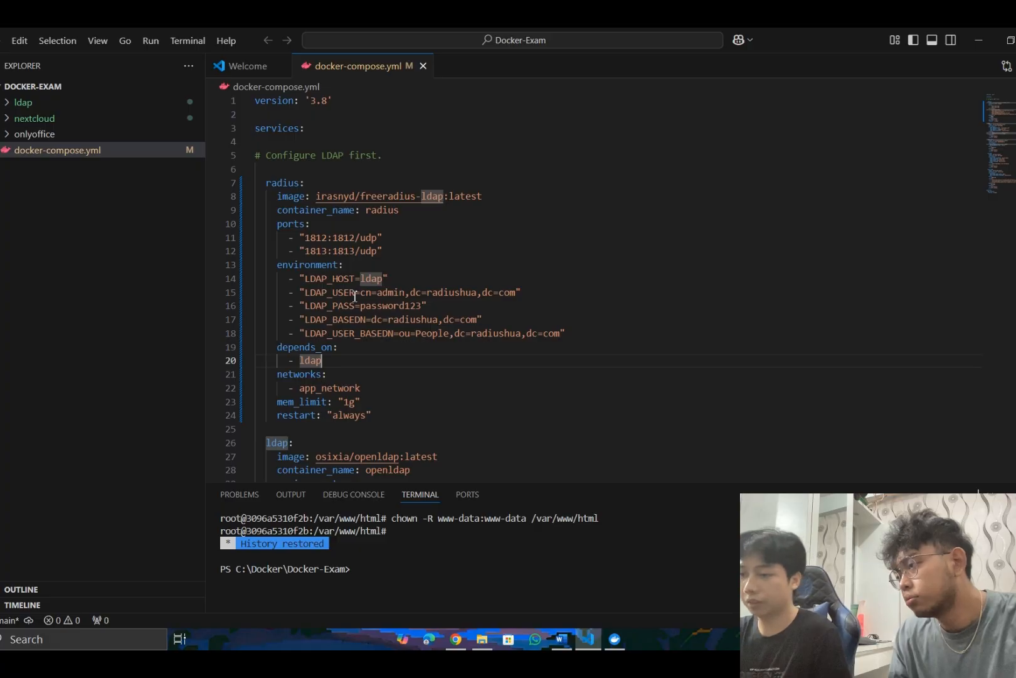
- Inspect the radius service's LDAP user and base DN entries, dependency, network, memory limit and restart policy
click(409, 287)
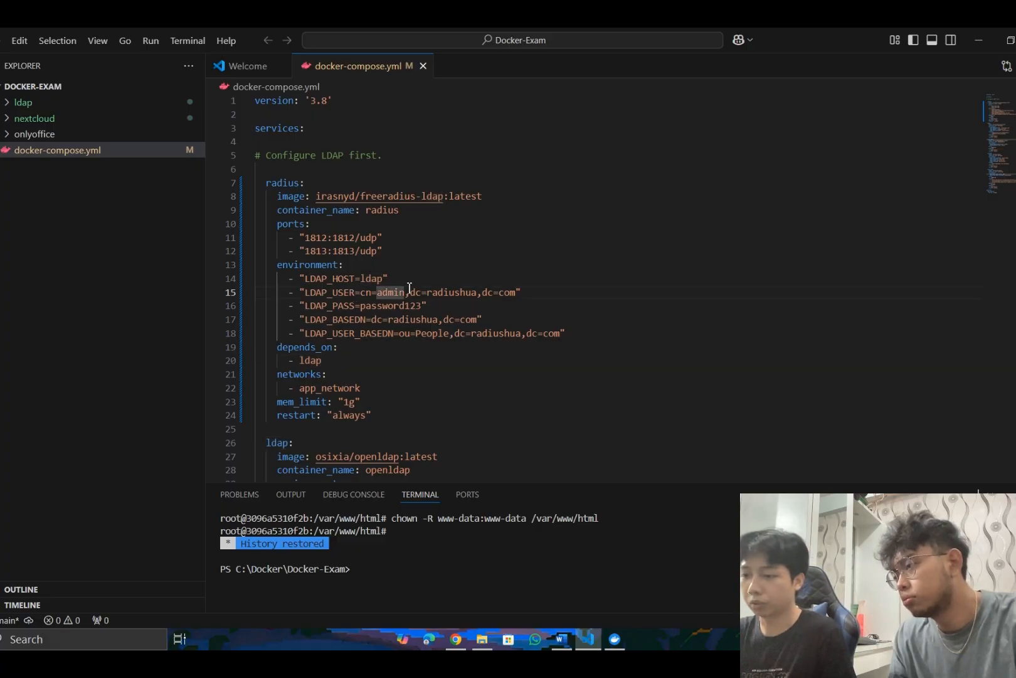
key(Down)
key(Down)
key(Down)
key(Down)
key(Down)
key(Down)
key(Up)
key(Up)
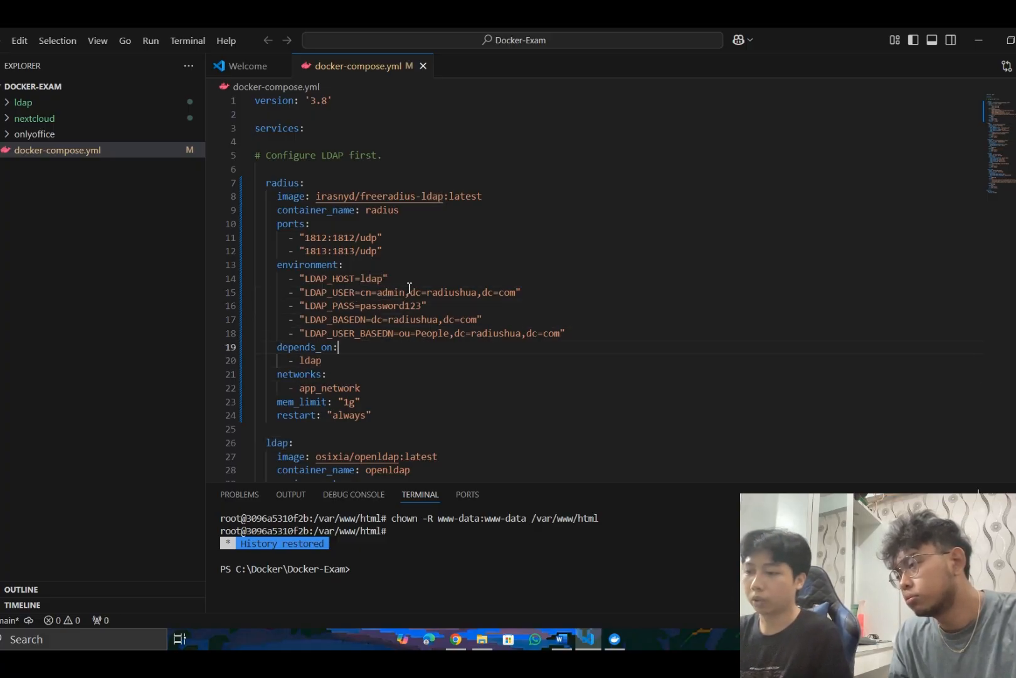
key(Down)
key(Down)
key(Down)
key(Down)
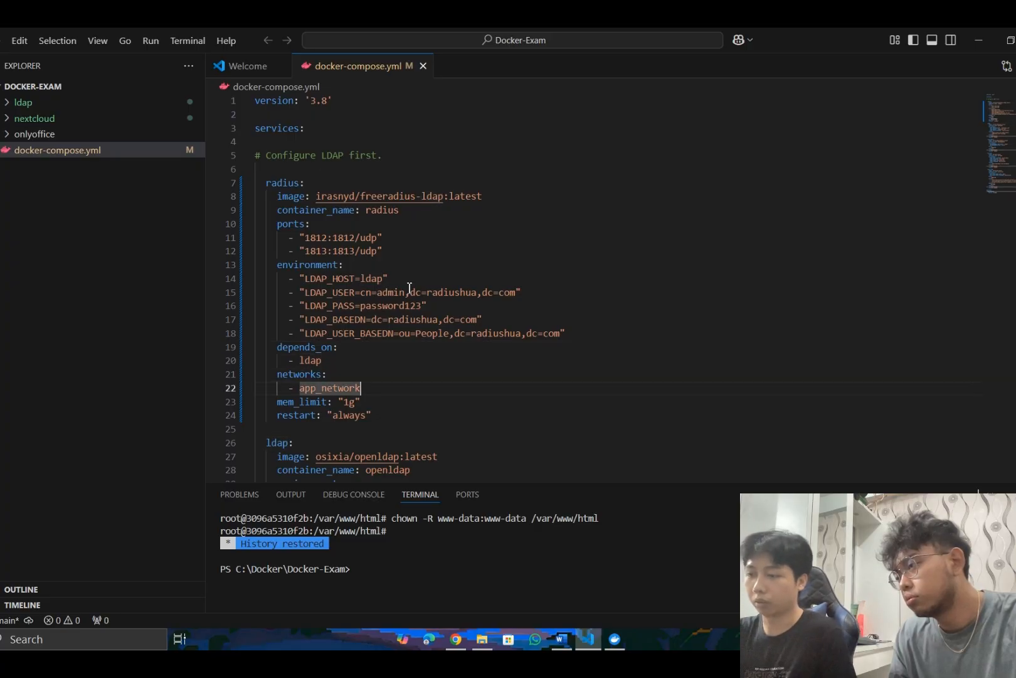
key(Down)
key(Down)
key(Down)
key(Down)
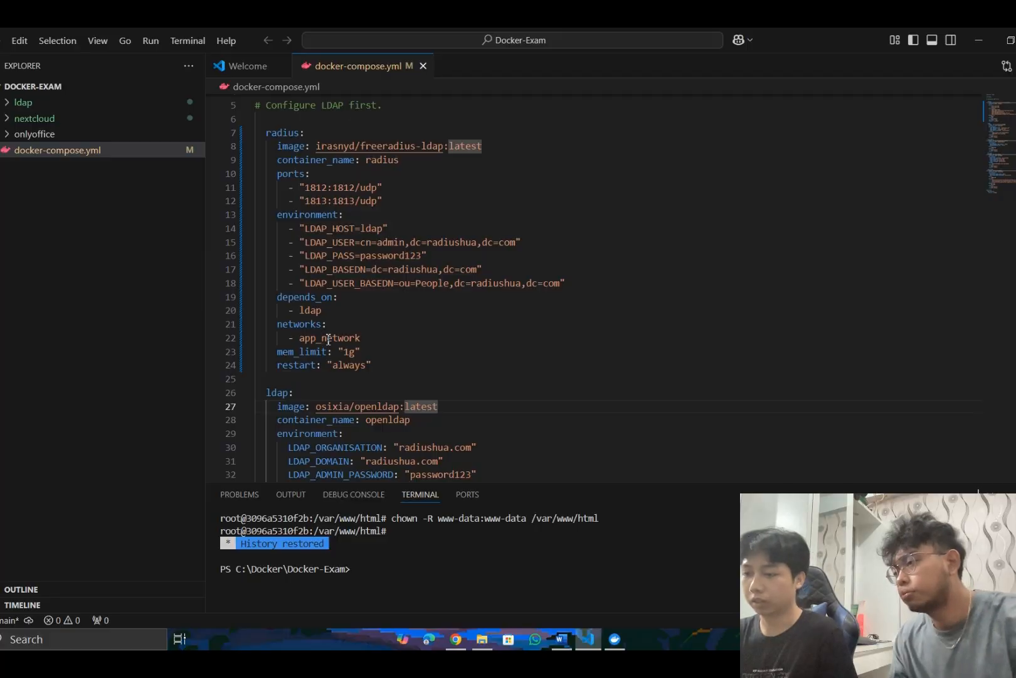
- Examine the ldap service's image, organisation, domain, admin password, volume mappings, network and restart policy
key(Down)
key(Down)
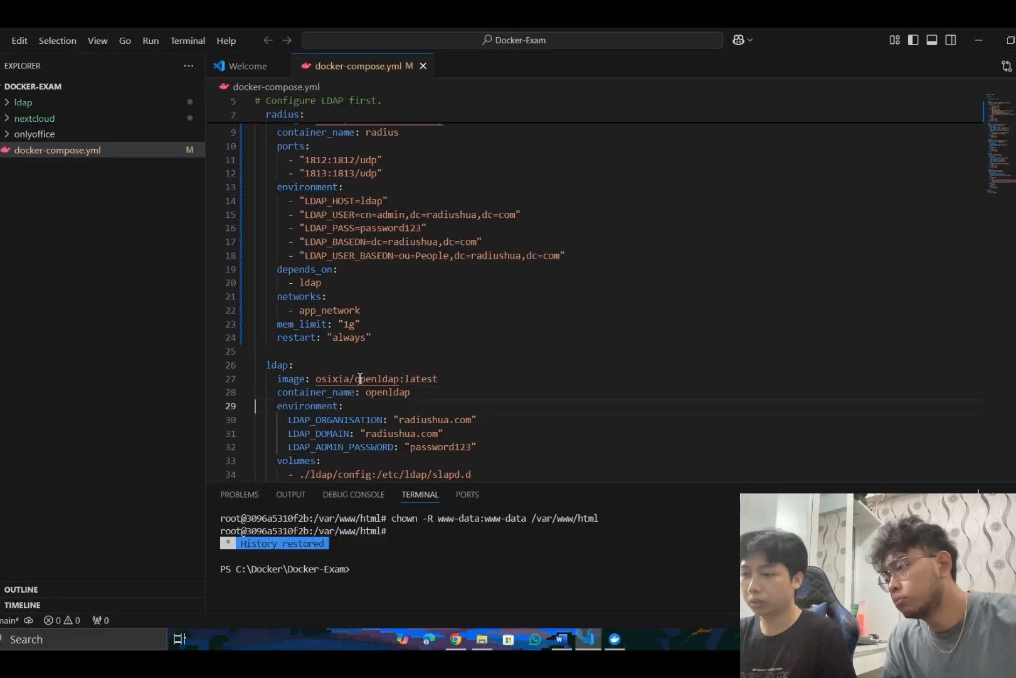
key(Down)
key(Down)
key(Down)
key(Down)
key(Down)
key(Down)
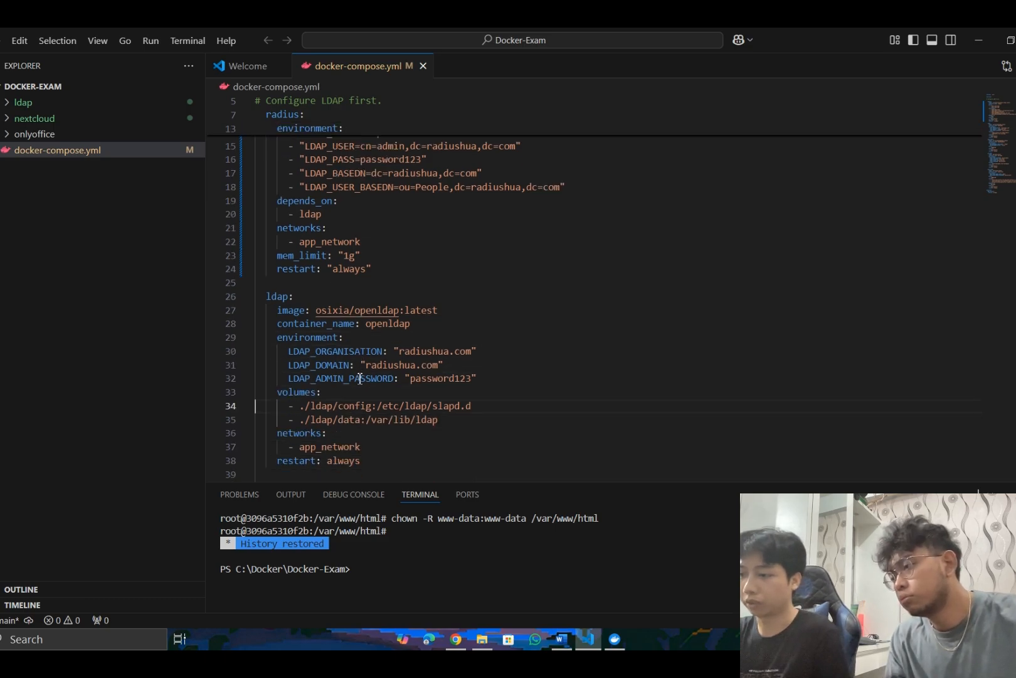
click(414, 320)
click(416, 342)
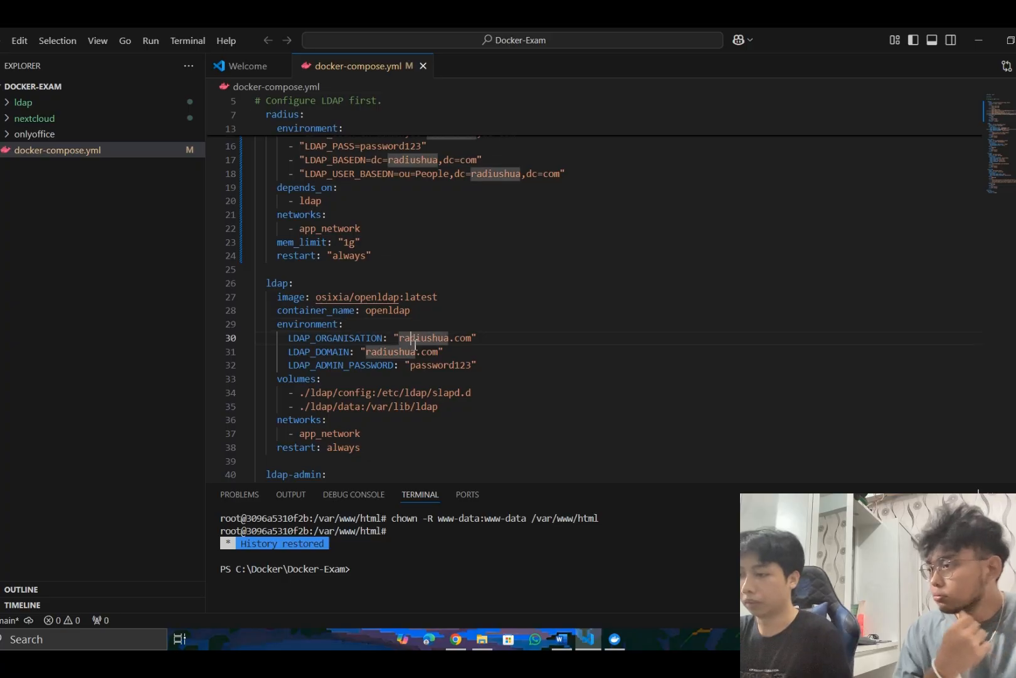
drag(415, 343, 438, 357)
click(438, 358)
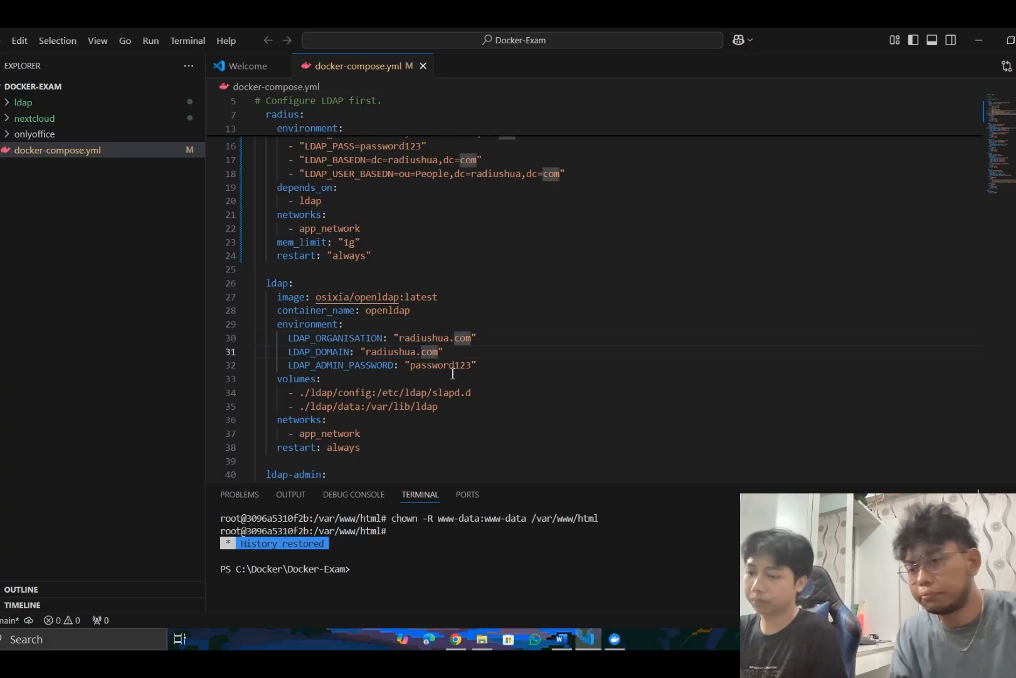
click(445, 367)
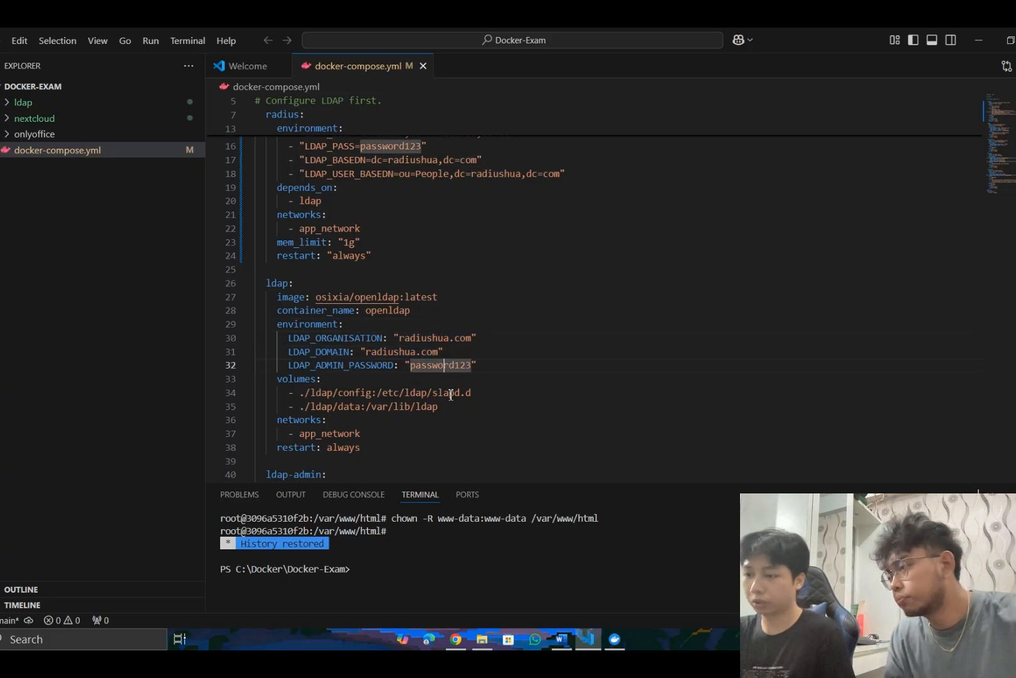
click(450, 393)
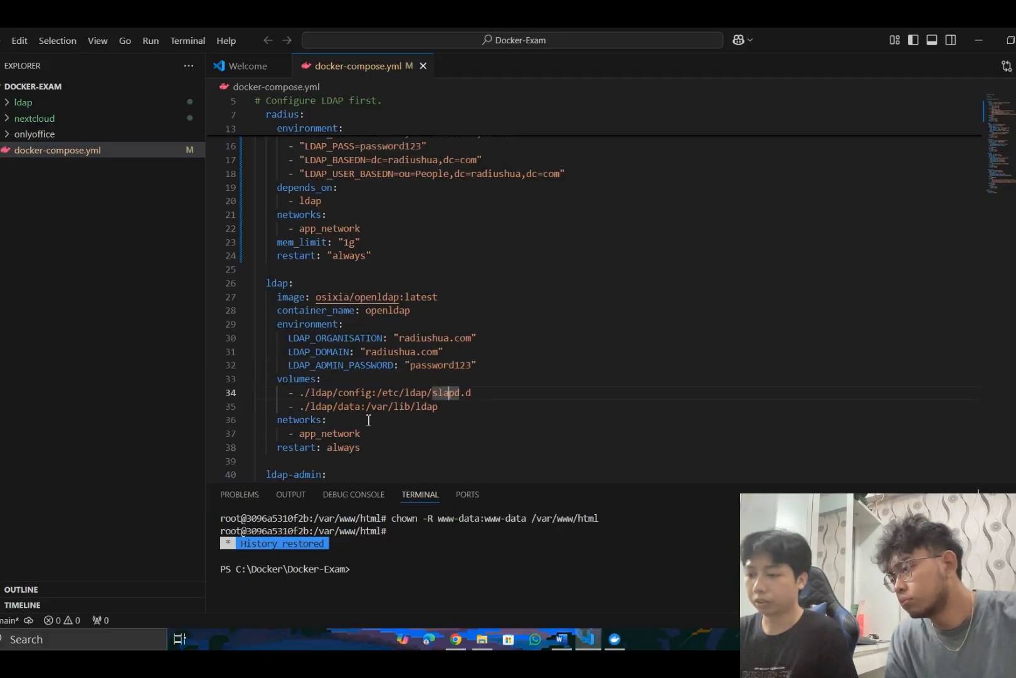
click(348, 404)
key(Down)
key(Down)
key(Down)
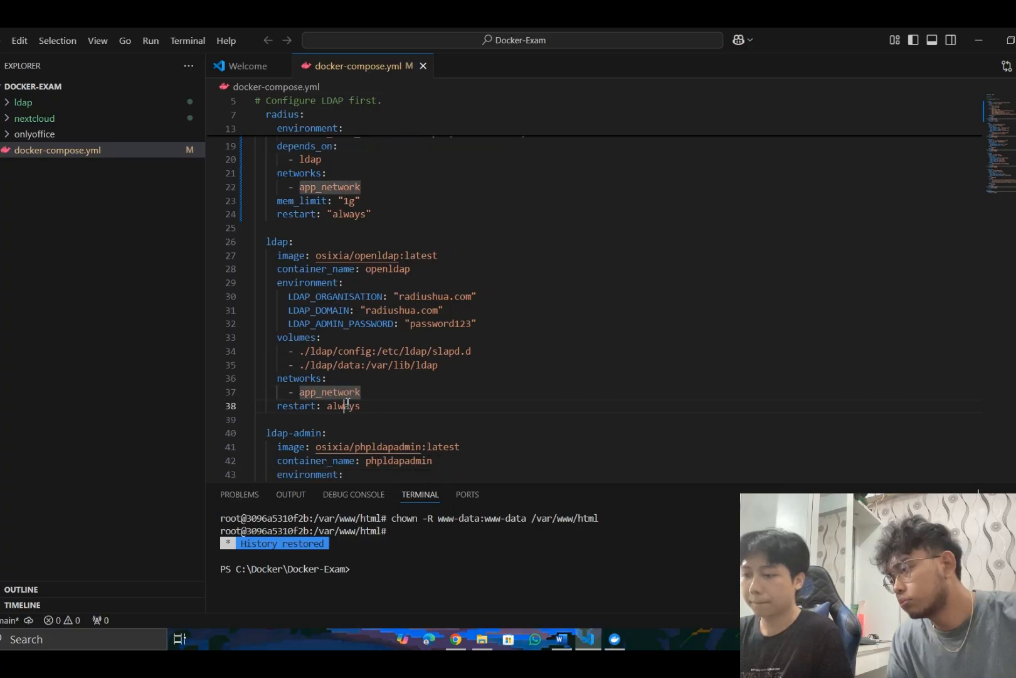
- Examine the ldap-admin service's phpLDAPadmin image, container name, environment settings, port mapping, network and restart policy
key(Down)
key(Down)
key(Down)
key(Down)
key(Down)
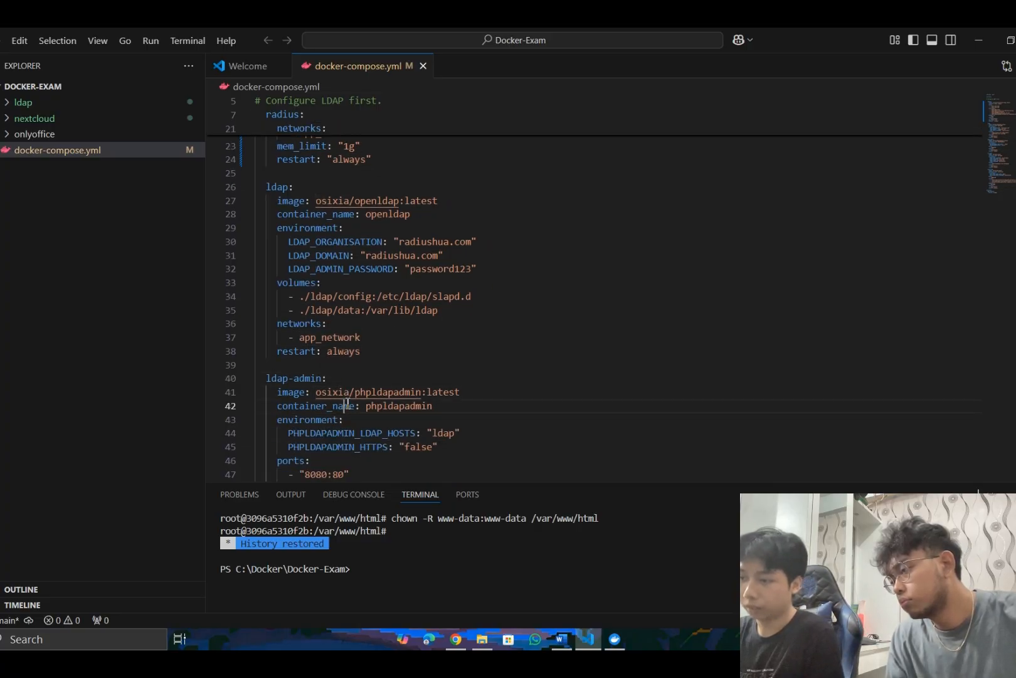
key(Down)
key(Down)
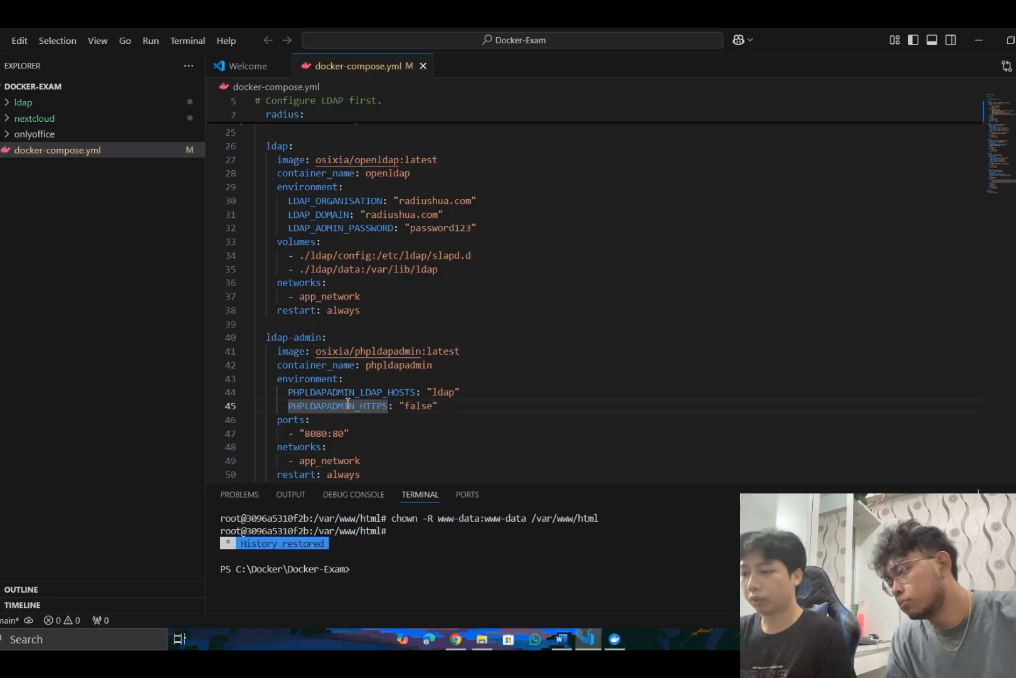
key(Down)
key(Down)
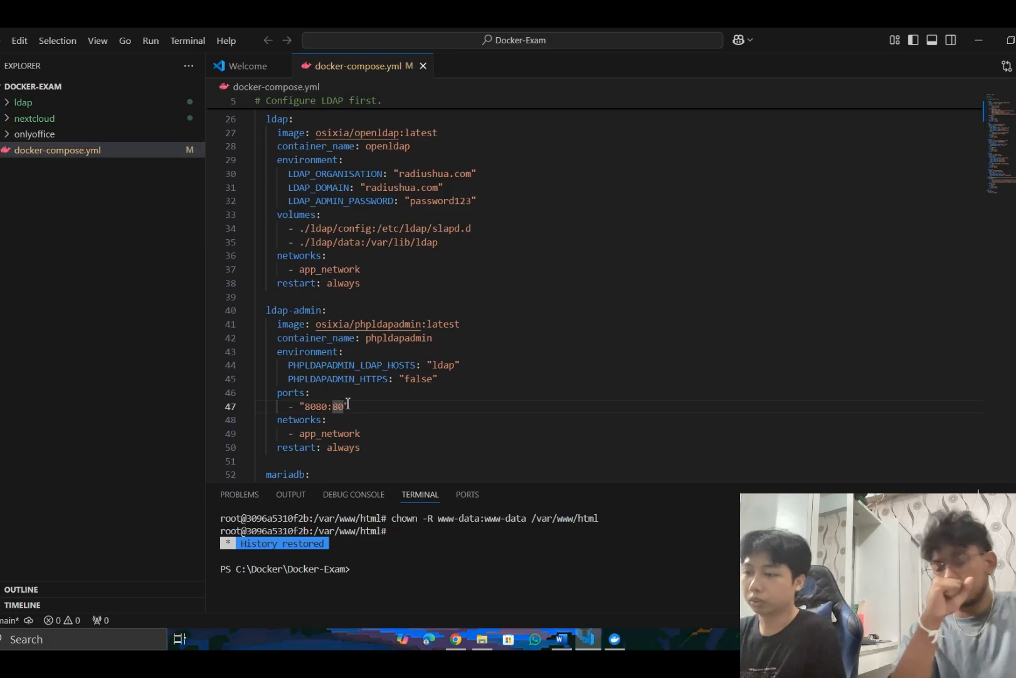
key(Down)
key(Down)
key(Down)
key(Down)
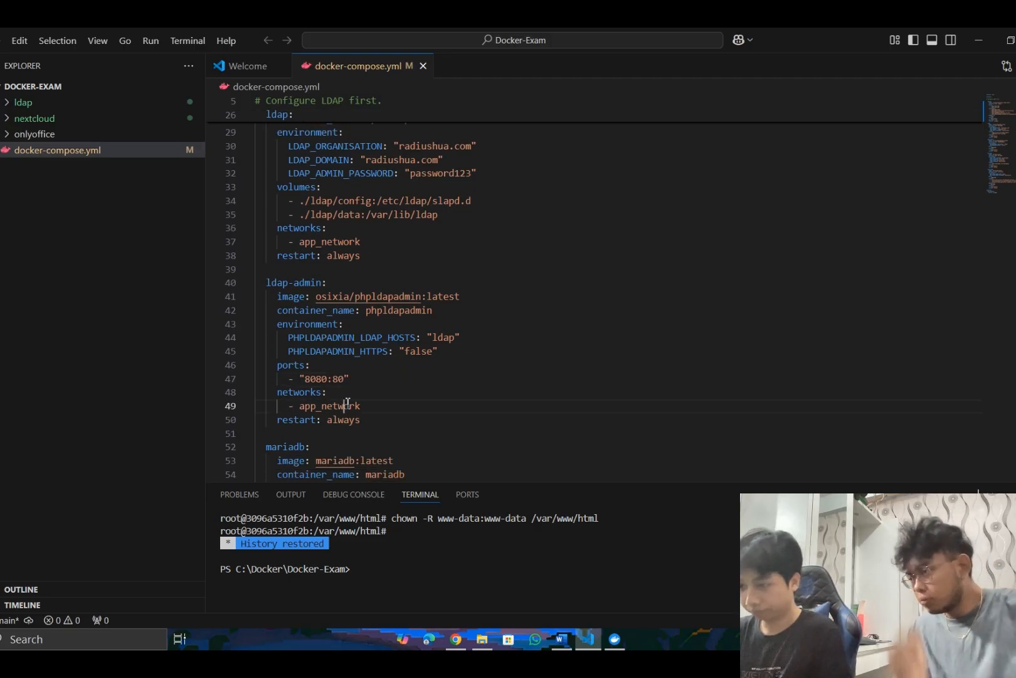
key(Down)
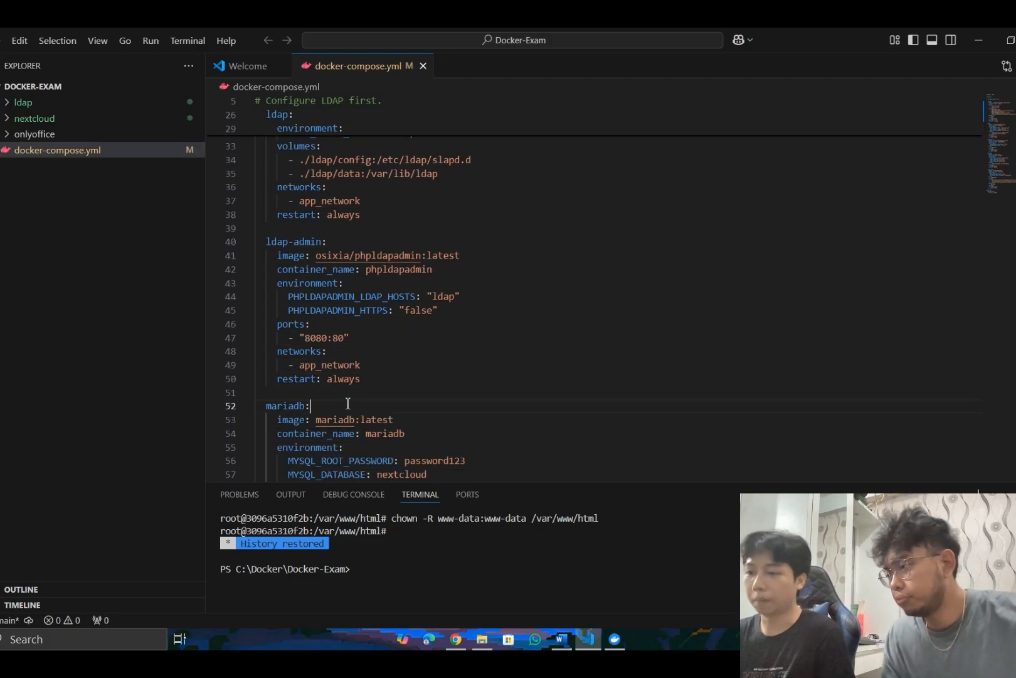
- Examine the mariadb service's image, MySQL database and user settings, volume mapping and network
key(Down)
key(Down)
key(Down)
key(Down)
key(Down)
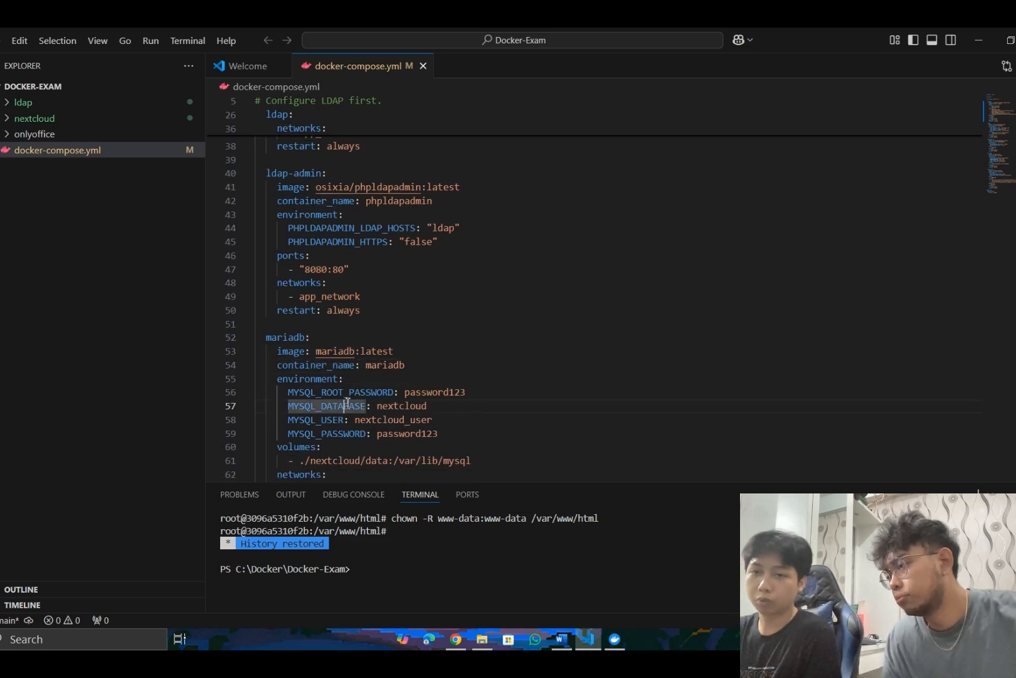
key(Down)
key(Down)
key(Down)
key(Down)
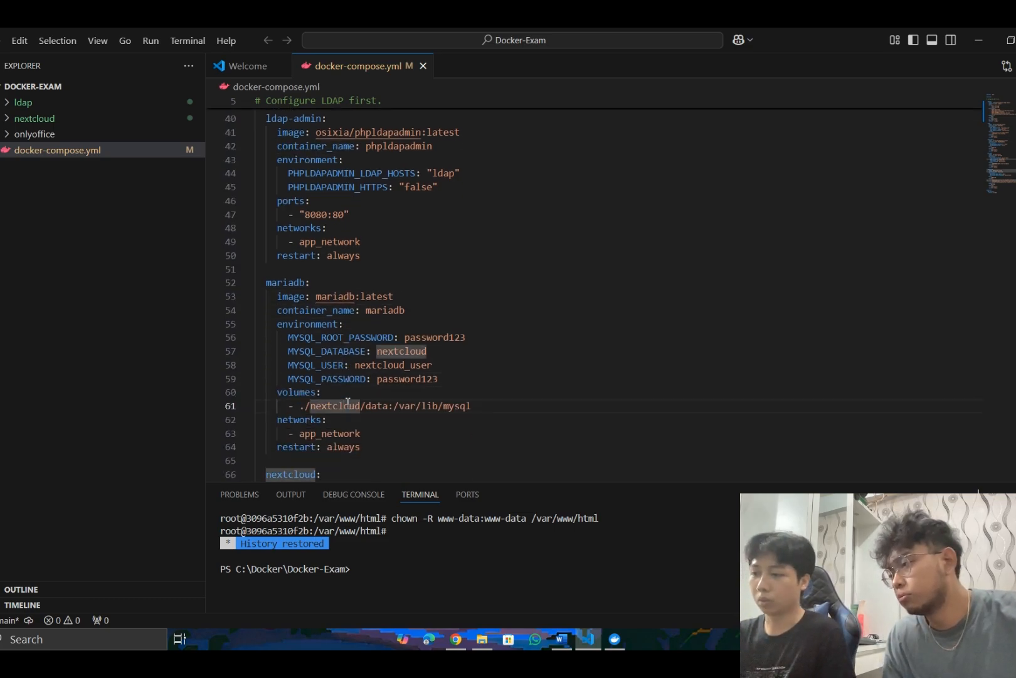
key(Down)
key(Down)
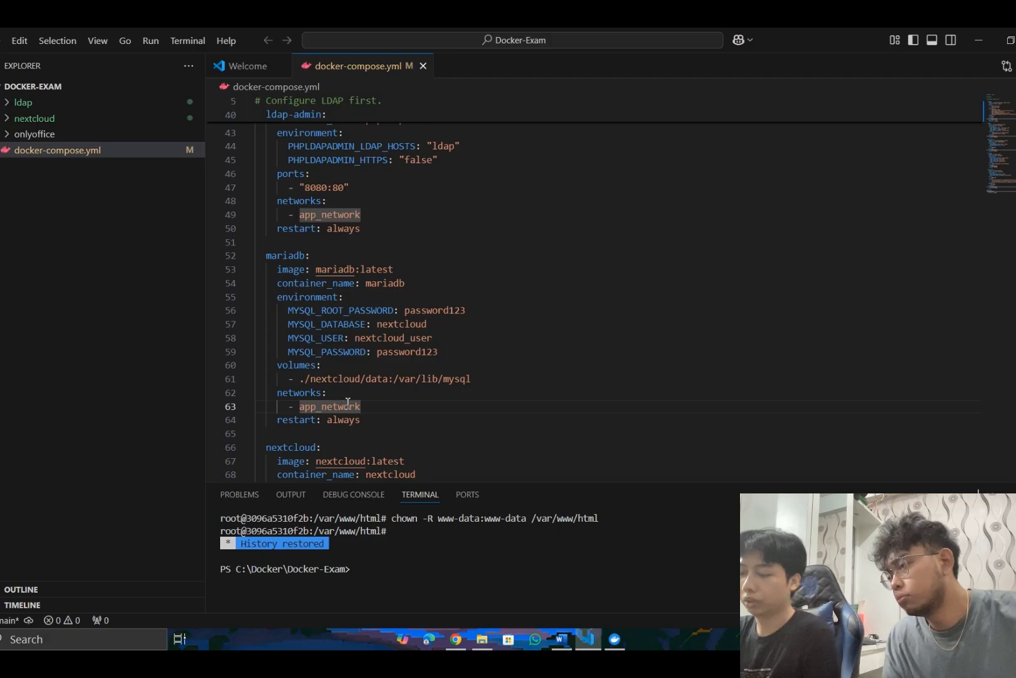
click(386, 331)
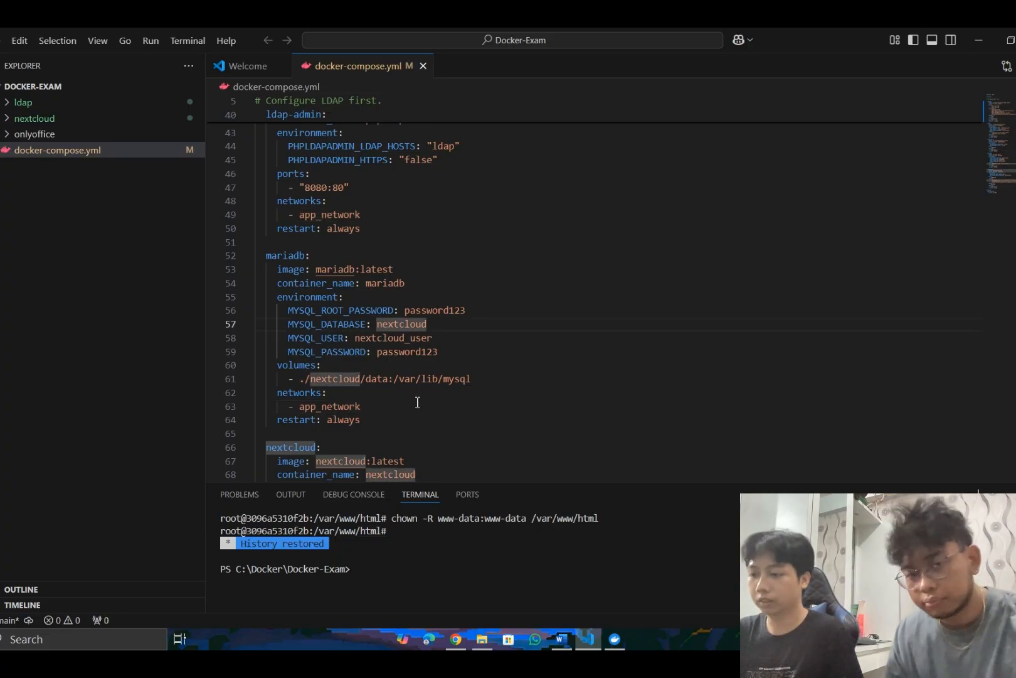
- Examine the nextcloud service's image, container name, admin environment settings and port mapping in docker-compose.yml
click(418, 402)
key(Down)
key(Down)
key(Down)
key(Down)
key(Down)
key(Down)
key(Down)
key(Down)
key(Down)
key(Down)
key(Down)
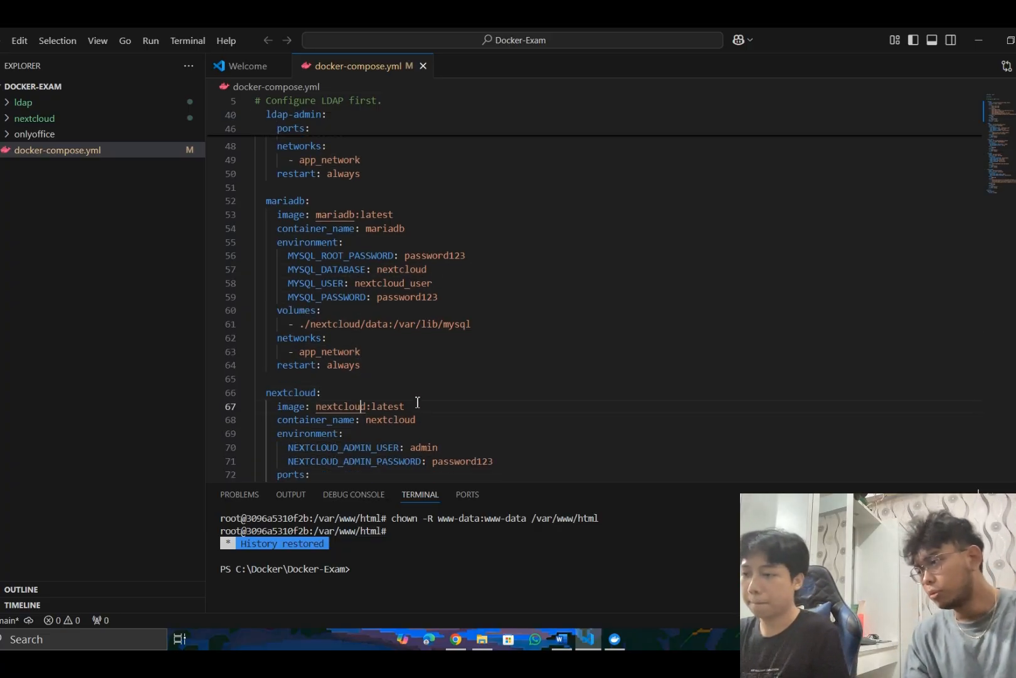
key(Down)
key(Down)
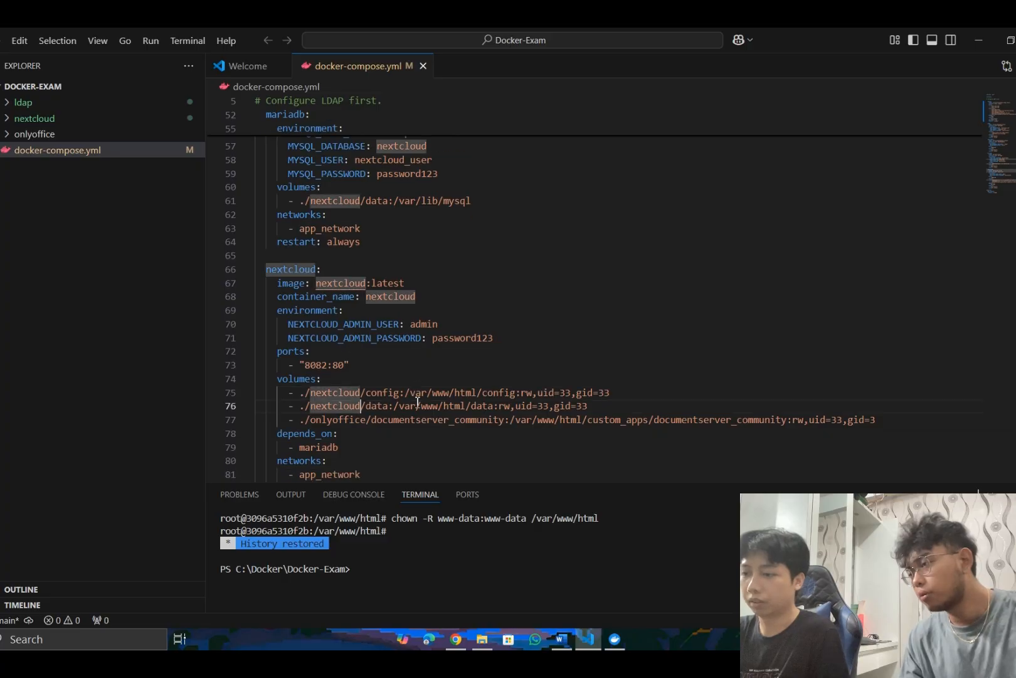
click(328, 286)
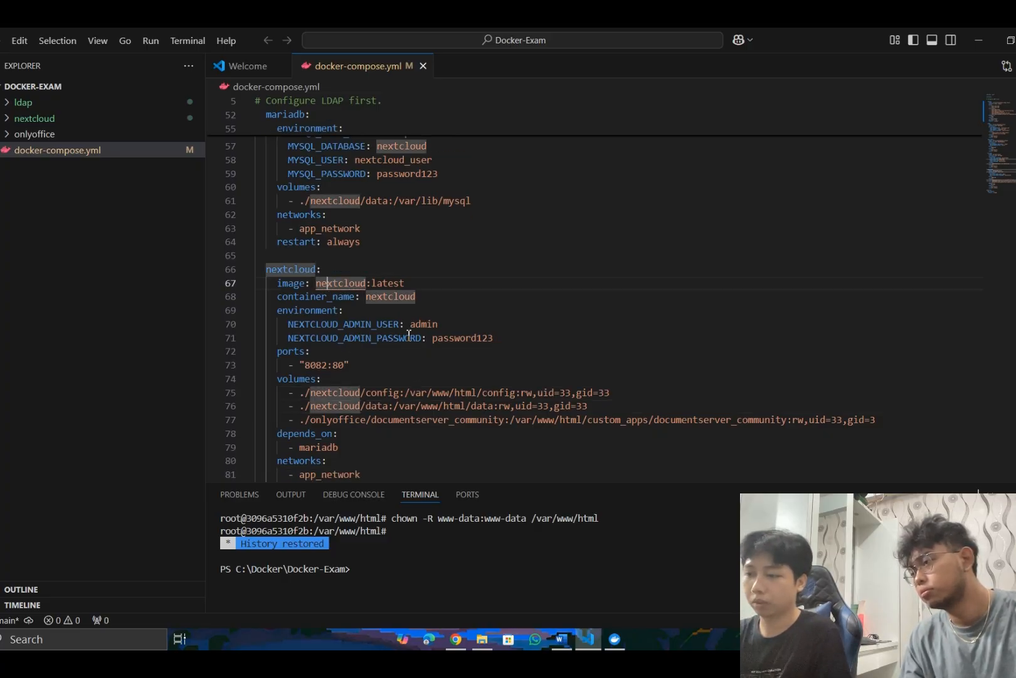
click(352, 364)
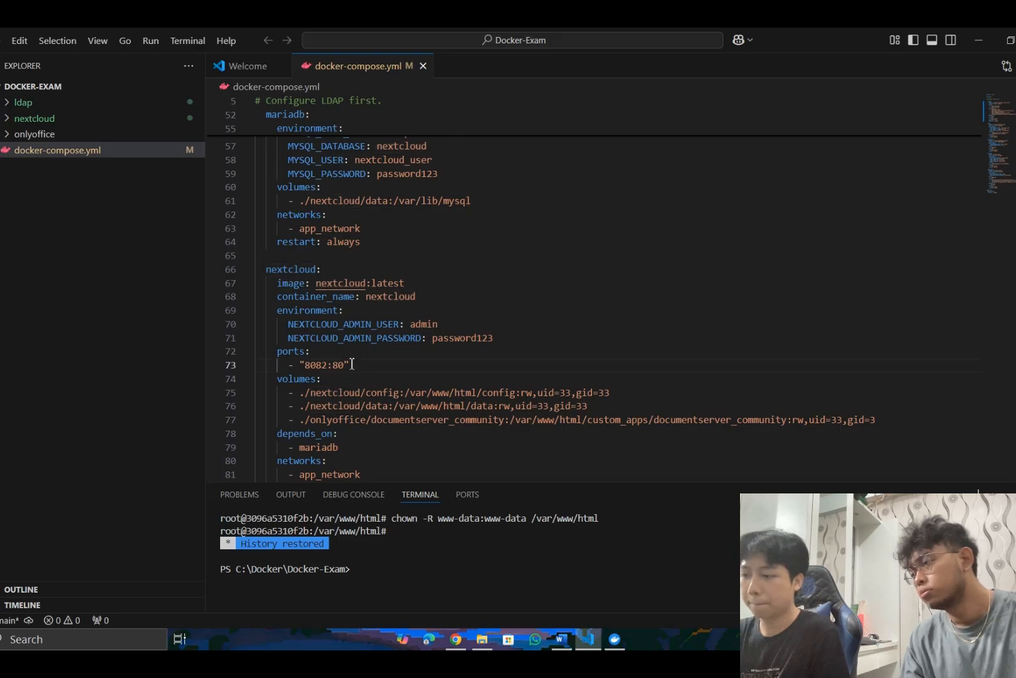
key(Down)
key(Down)
key(Down)
key(Down)
key(Down)
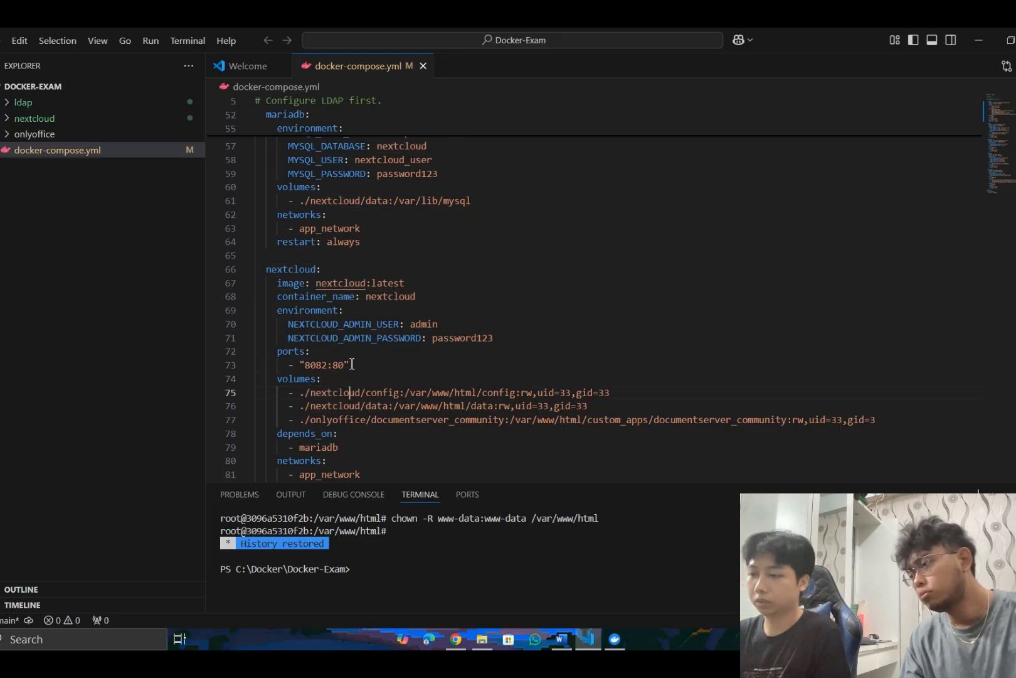
- Inspect the nextcloud service's volume mappings, dependency, network and restart policy, plus the app_network driver definition
scroll(352, 364, down, 1)
key(Up)
key(Up)
key(Up)
key(Up)
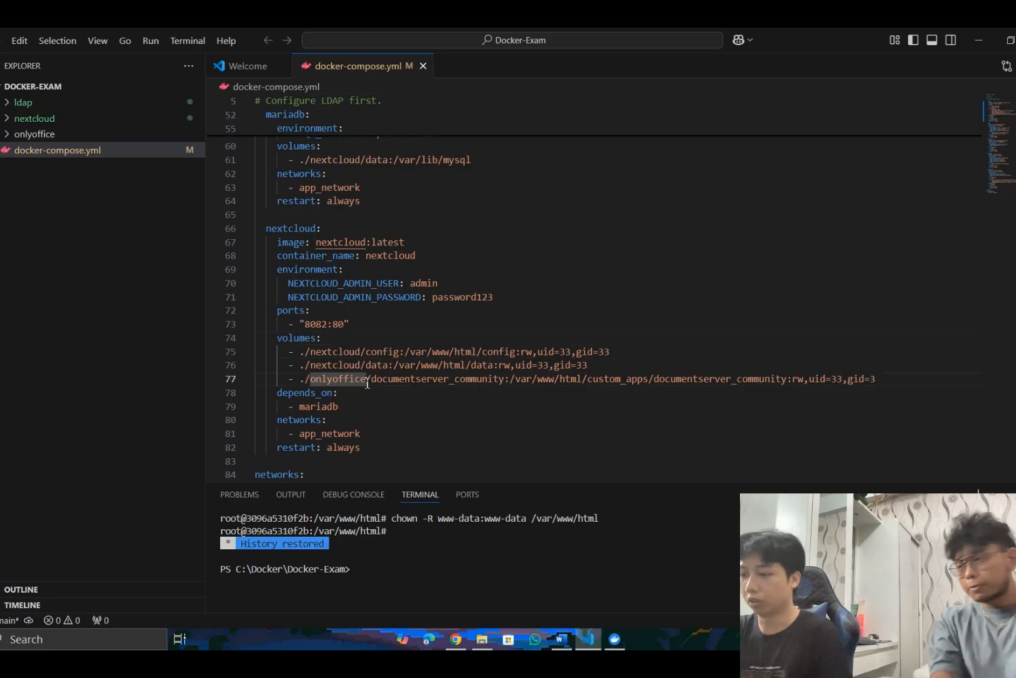
click(418, 384)
key(Down)
key(Down)
key(Down)
key(Down)
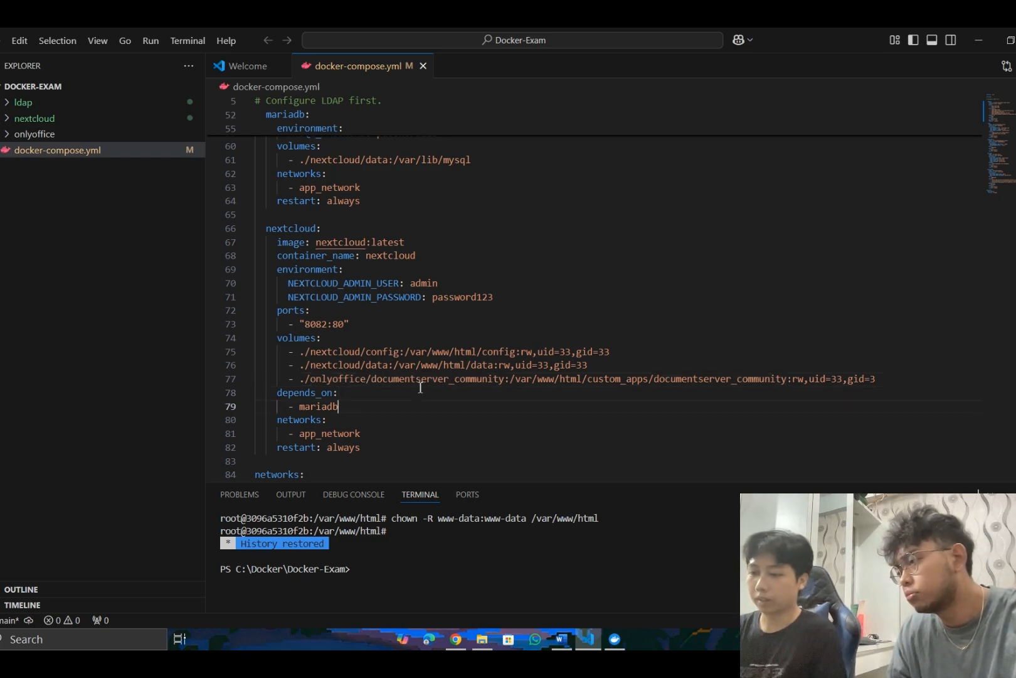
key(Down)
key(Down)
key(Down)
key(Down)
key(Down)
key(Down)
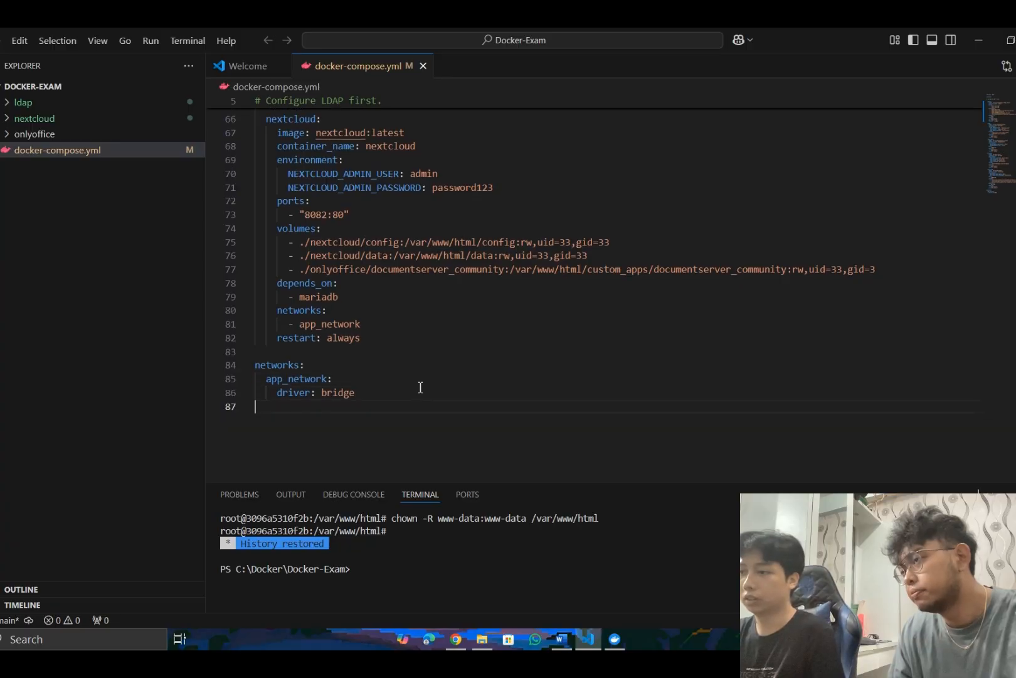
- Review docker-compose.yml again from its end back to the commented-out radius service at the start
key(Up)
key(Up)
key(Up)
key(Up)
key(Up)
key(Up)
key(Up)
key(Up)
key(Up)
key(Up)
key(Up)
key(Up)
key(Up)
key(Up)
key(Up)
key(Up)
key(Up)
key(Up)
key(Up)
key(Up)
key(Up)
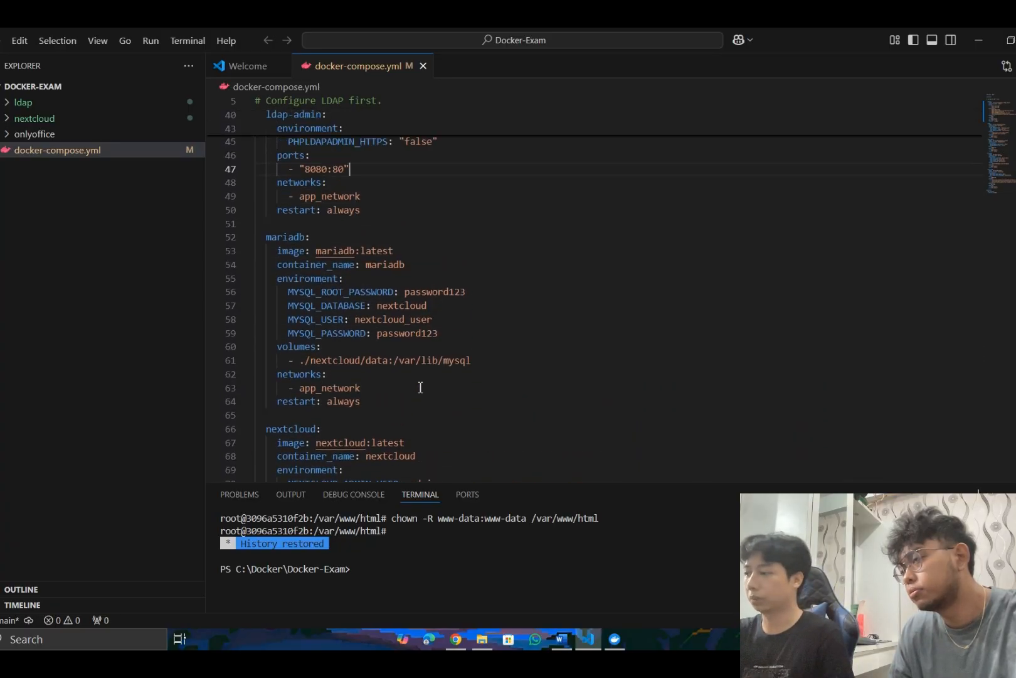
key(Up)
key(Up)
key(Up)
key(Up)
key(Up)
key(Up)
key(Up)
key(Up)
key(Up)
key(Up)
key(Up)
key(Up)
key(Up)
key(Up)
key(Up)
key(Up)
key(Up)
key(Up)
key(Up)
key(Up)
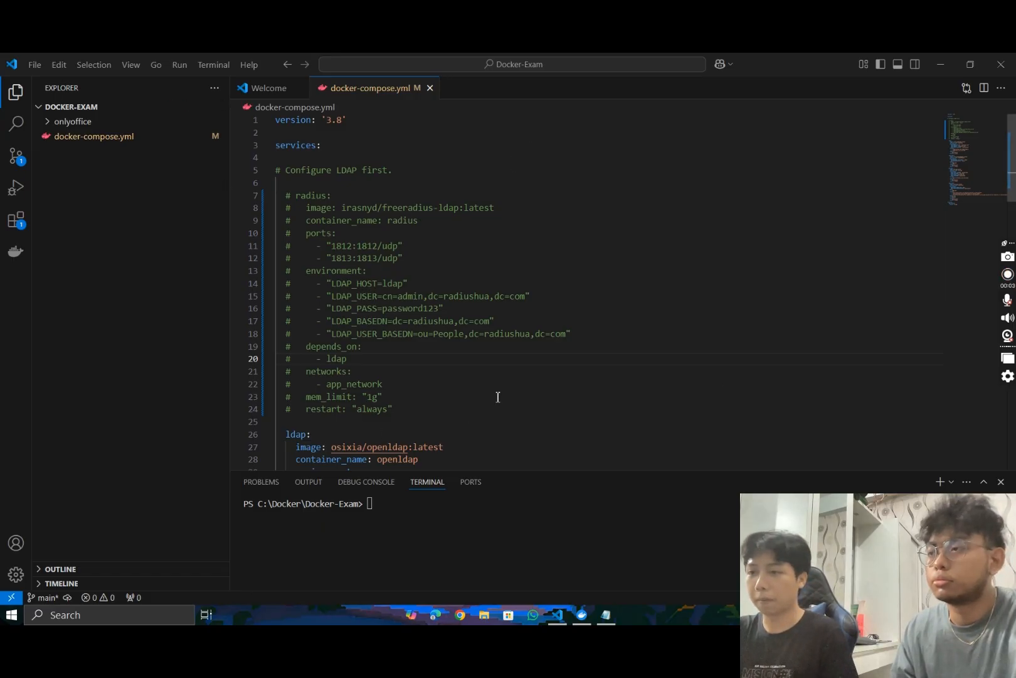
scroll(441, 285, down, 10)
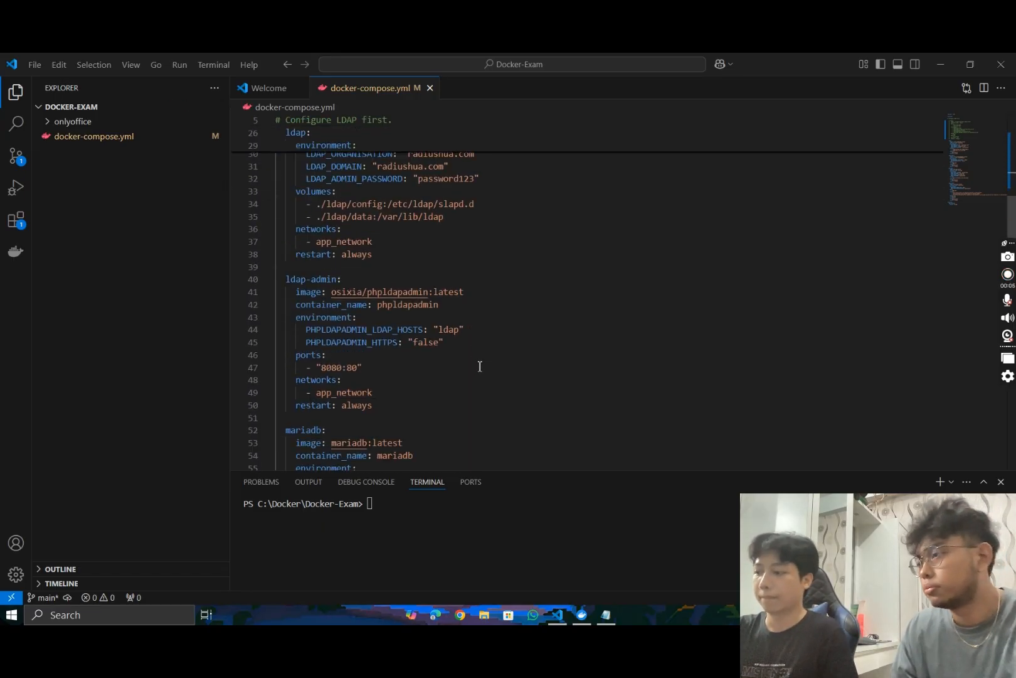
scroll(481, 367, up, 10)
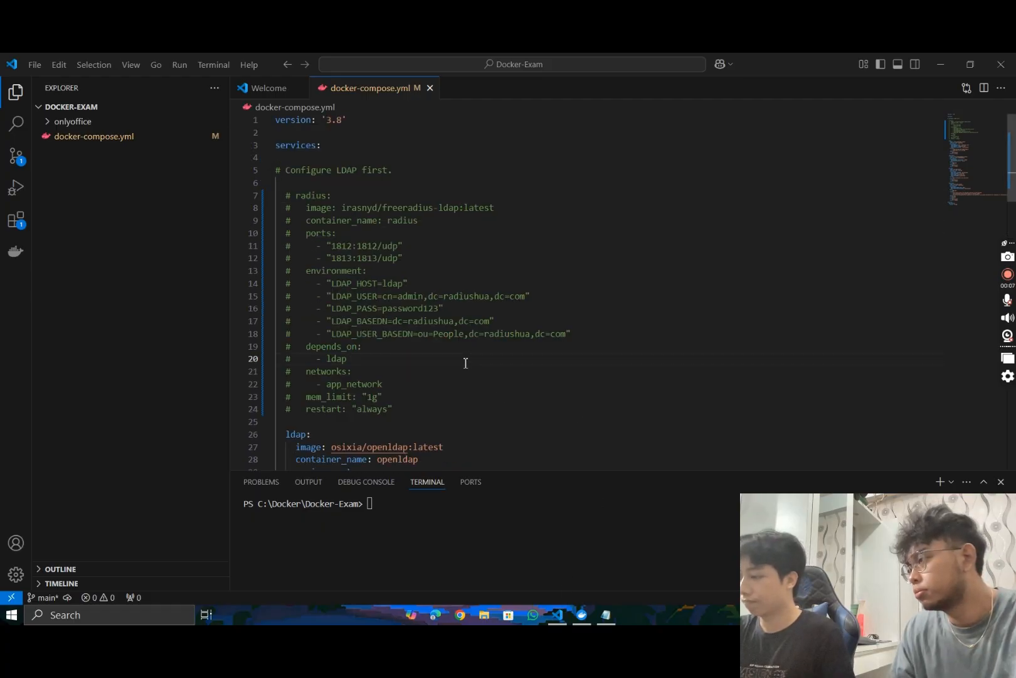
click(498, 542)
scroll(469, 433, down, 15)
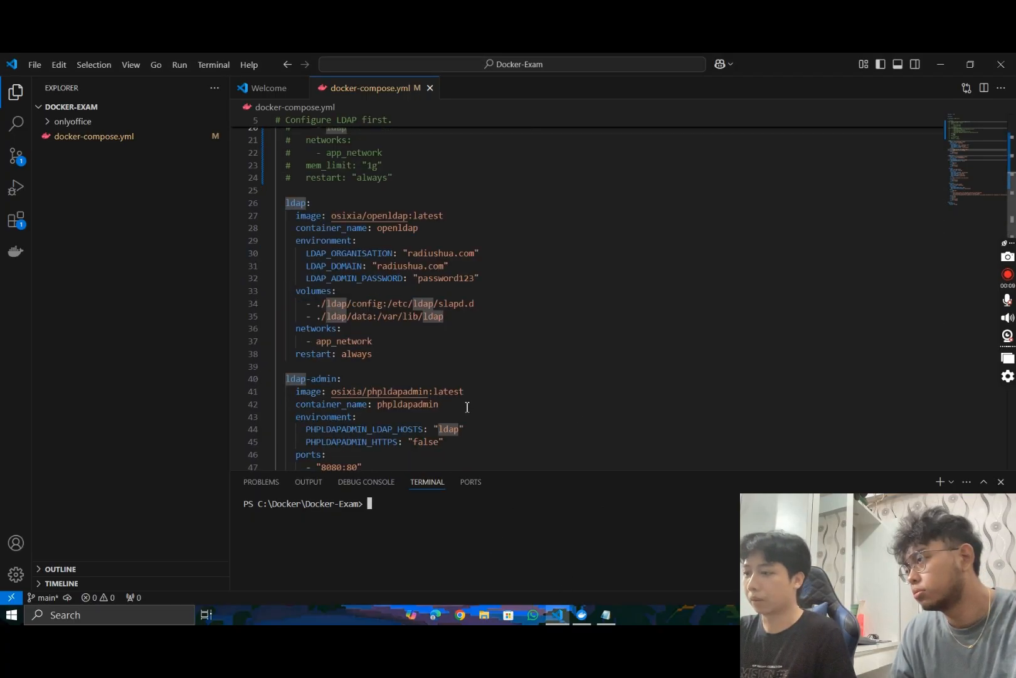
text(docker)
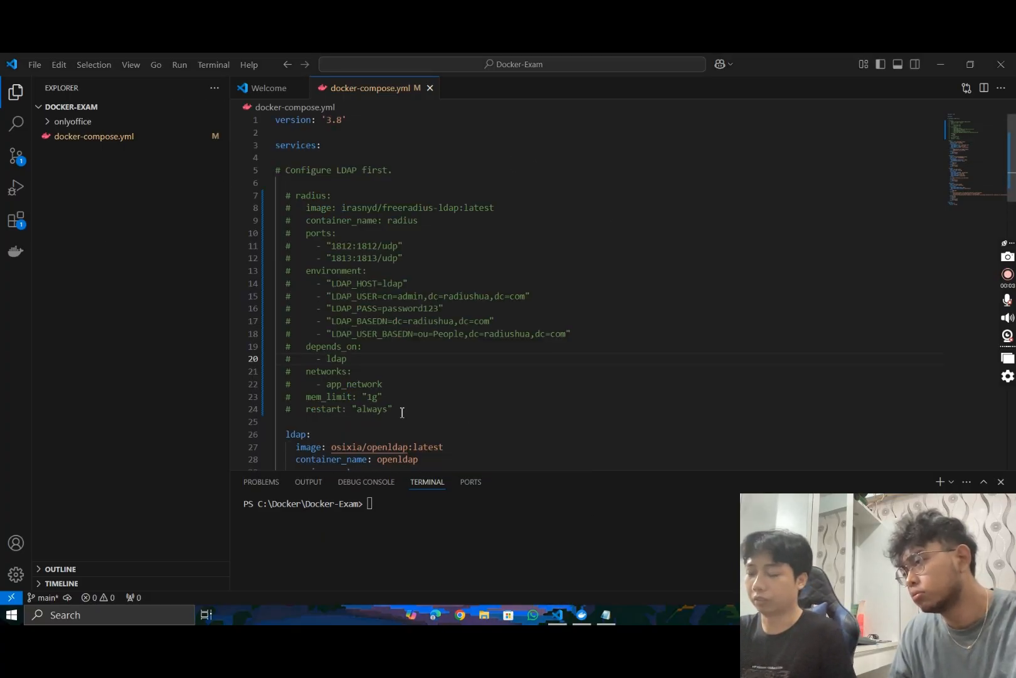
scroll(426, 314, down, 6)
scroll(479, 367, up, 4)
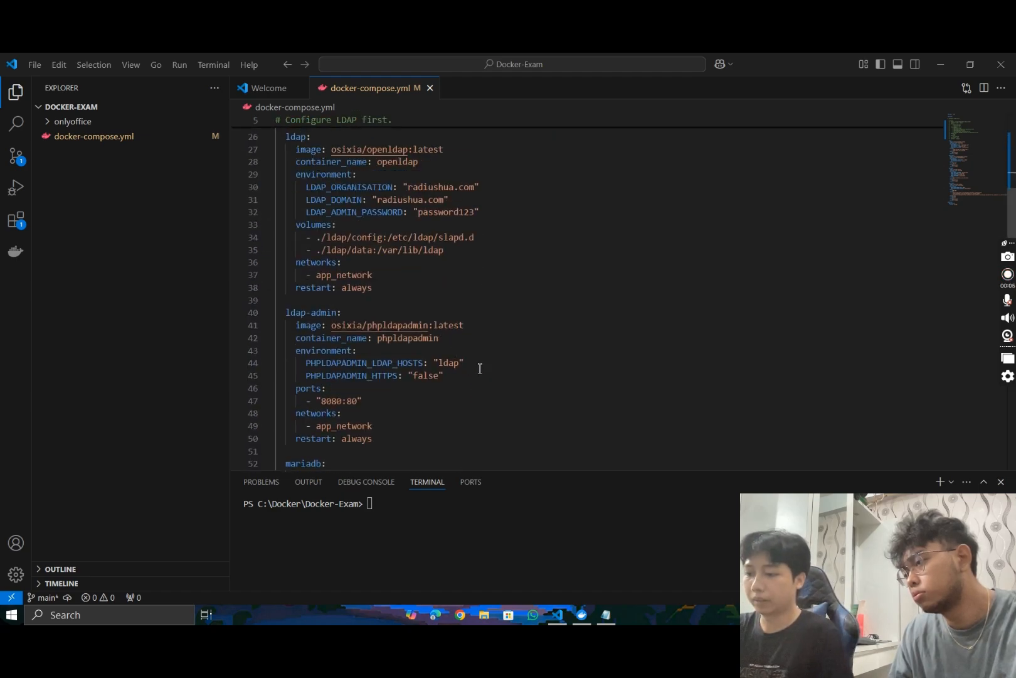
scroll(491, 373, up, 3)
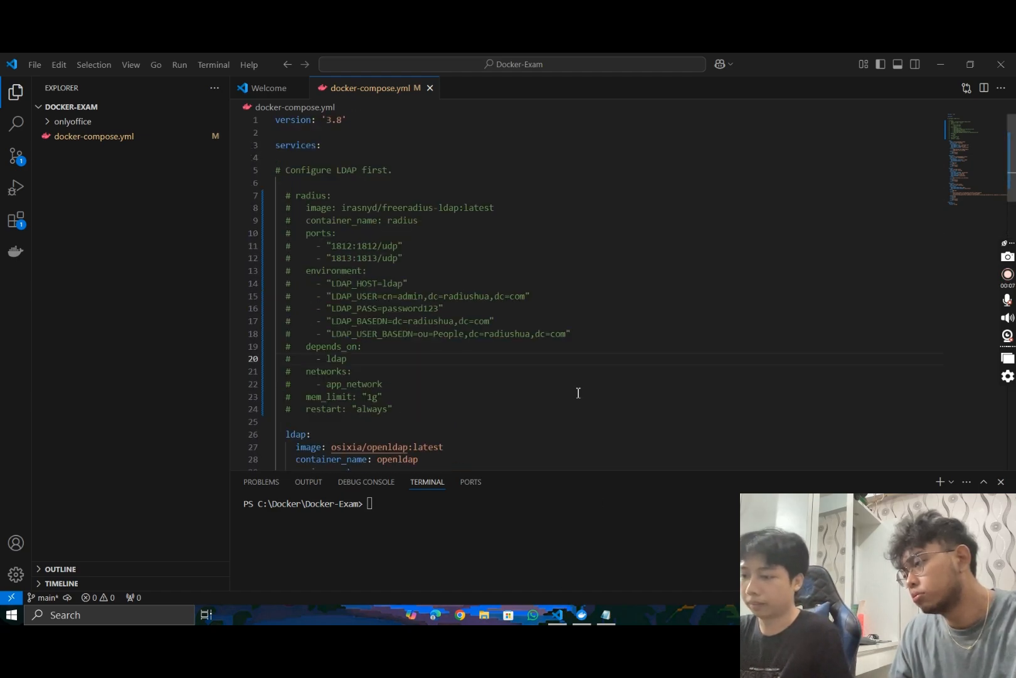
- Start the compose services in detached mode by running docker compose up -d in the Docker-Exam terminal
click(497, 542)
scroll(468, 407, down, 10)
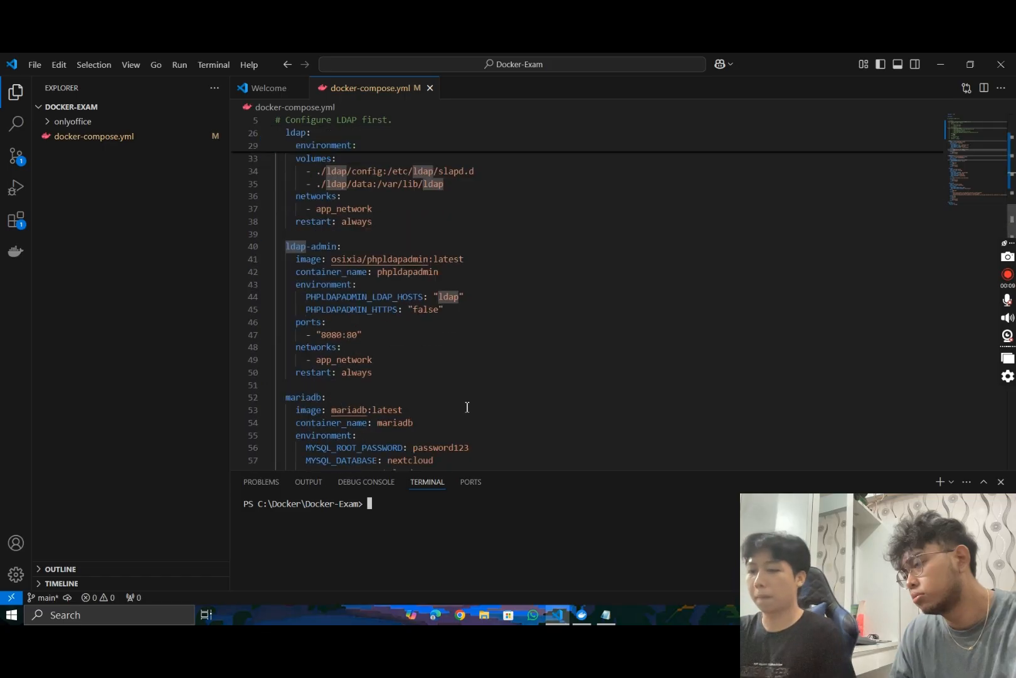
text(docker )
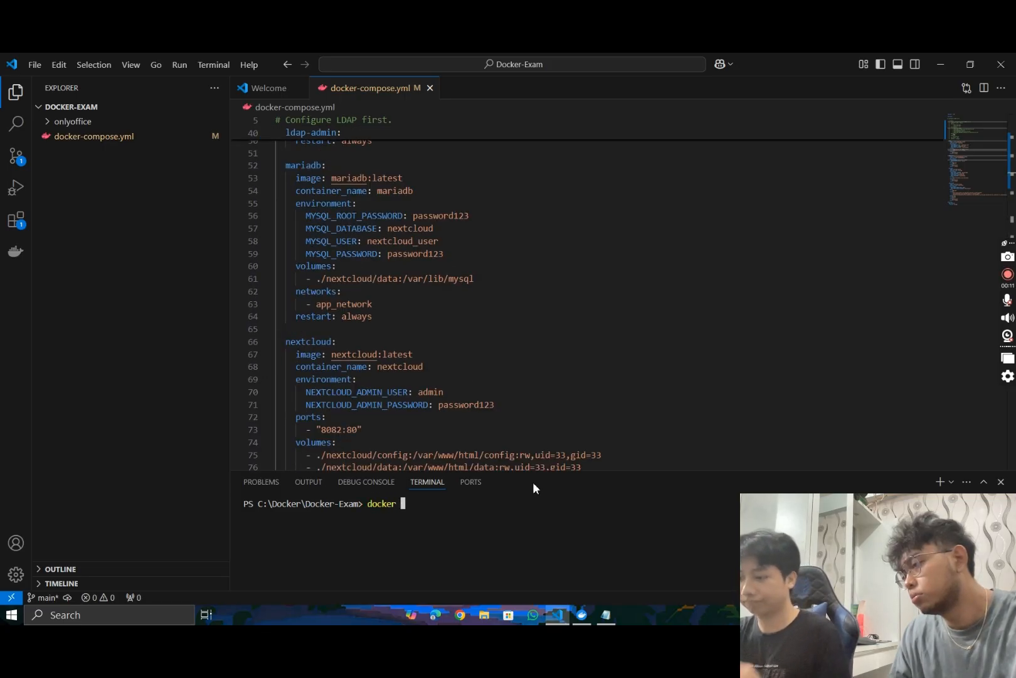
text(compose up -d)
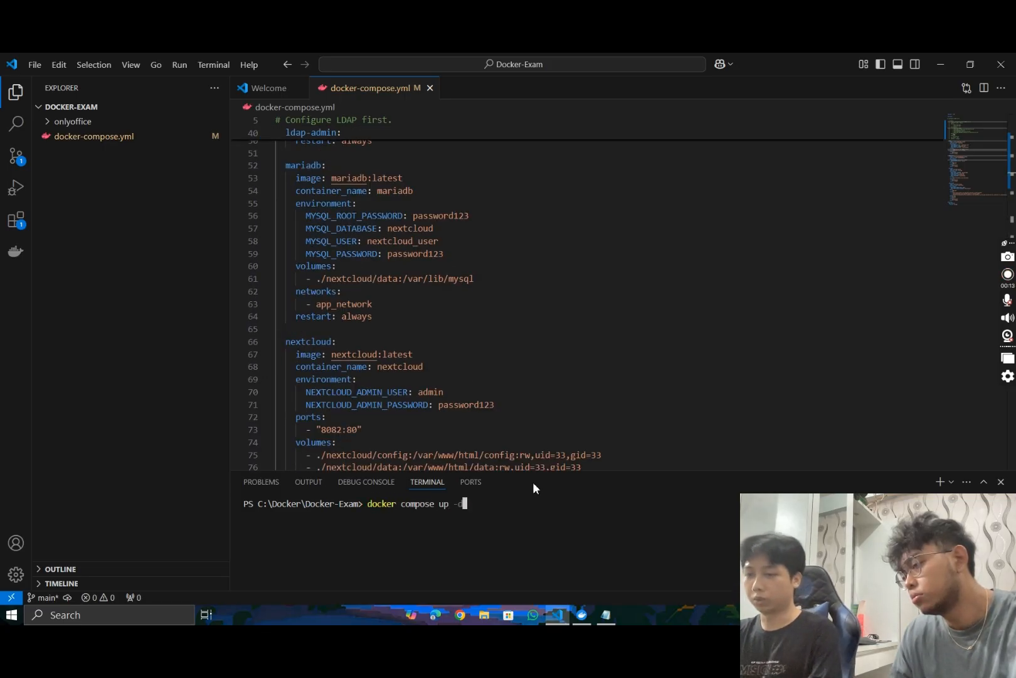
key(Return)
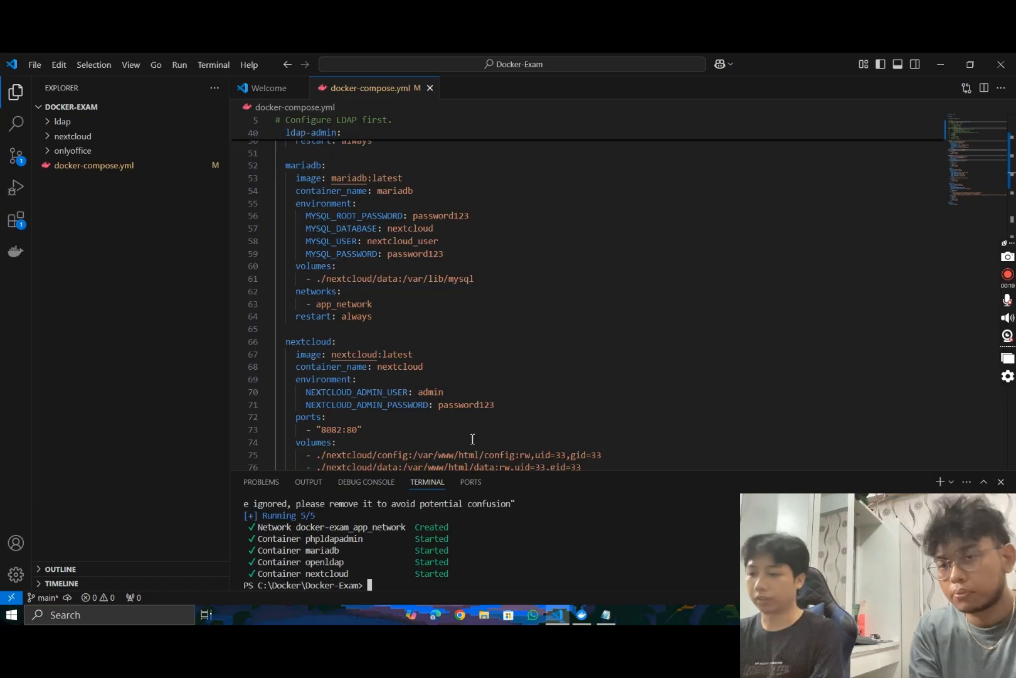
- Switch to Docker Desktop and open the phpldapadmin container's 8080:80 port link in the browser
scroll(473, 438, up, 14)
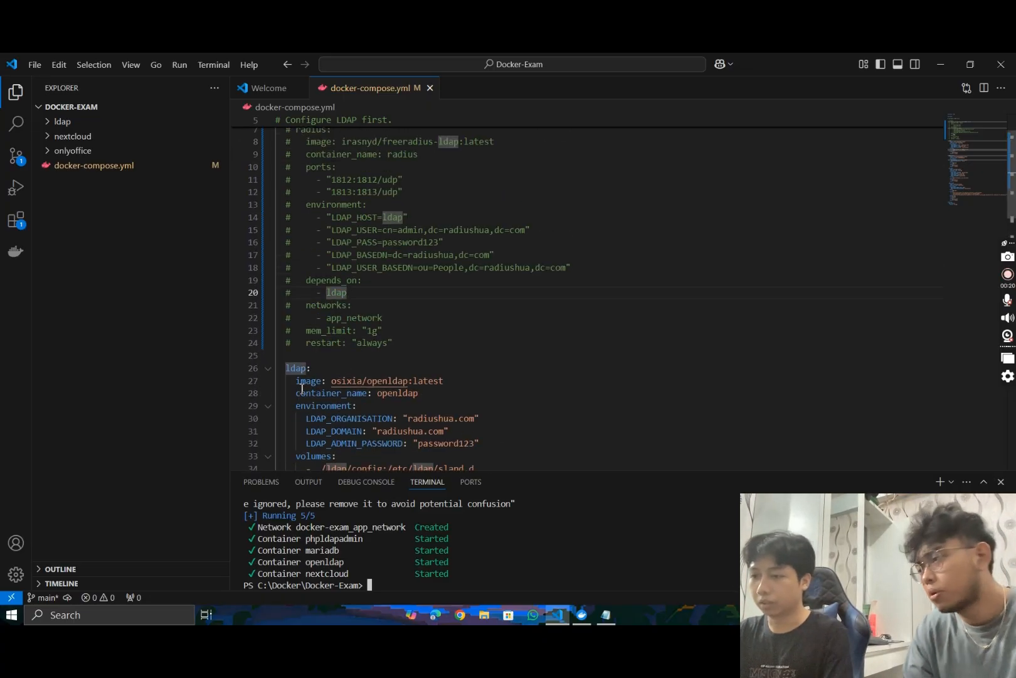
scroll(301, 388, up, 3)
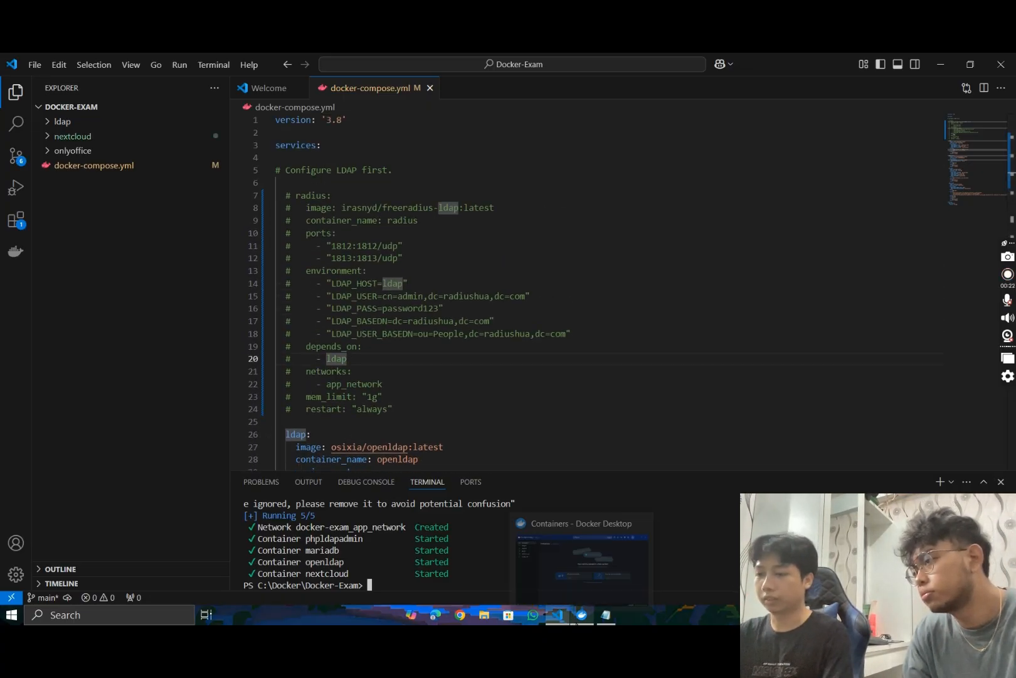
click(575, 620)
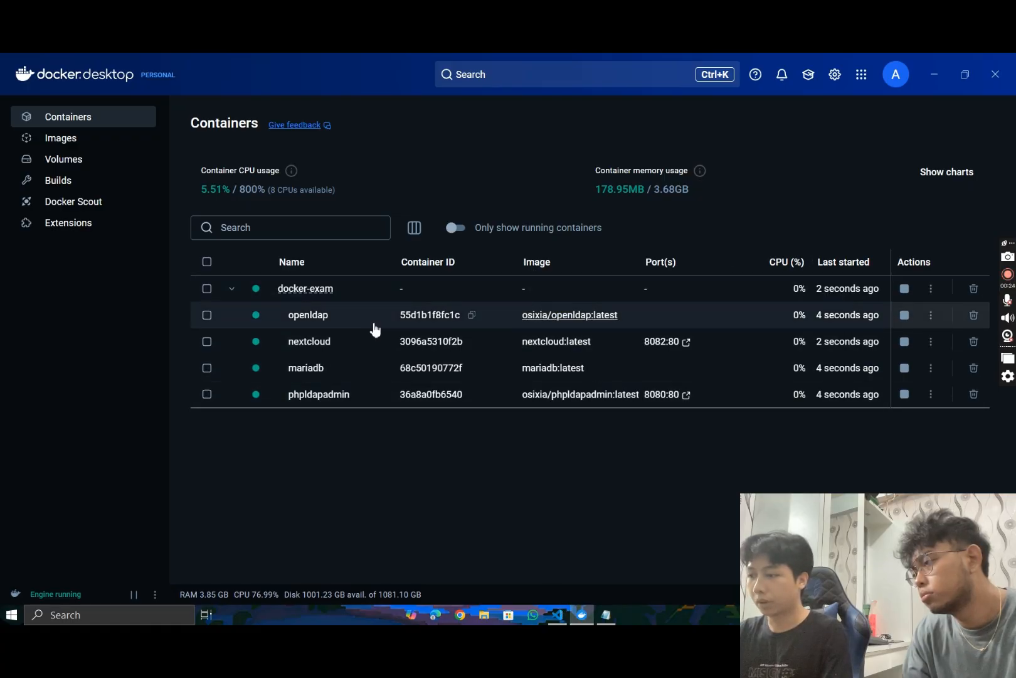
click(669, 402)
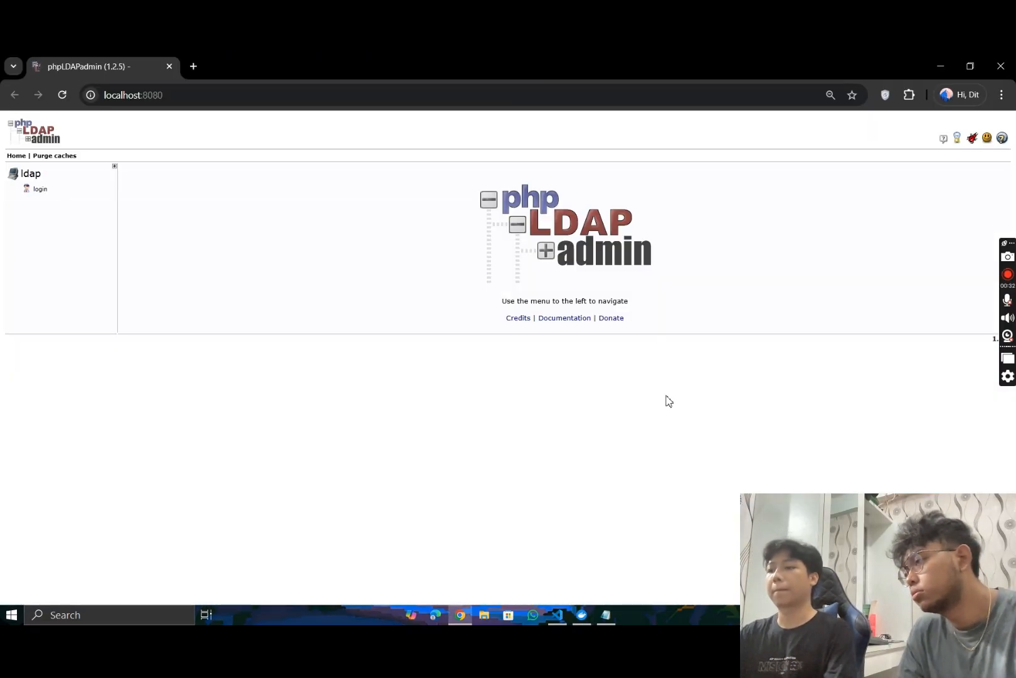
- Log in to the ldap server in phpLDAPadmin with the DN cn=admin,dc=radiushua,dc=com and the admin password
click(40, 189)
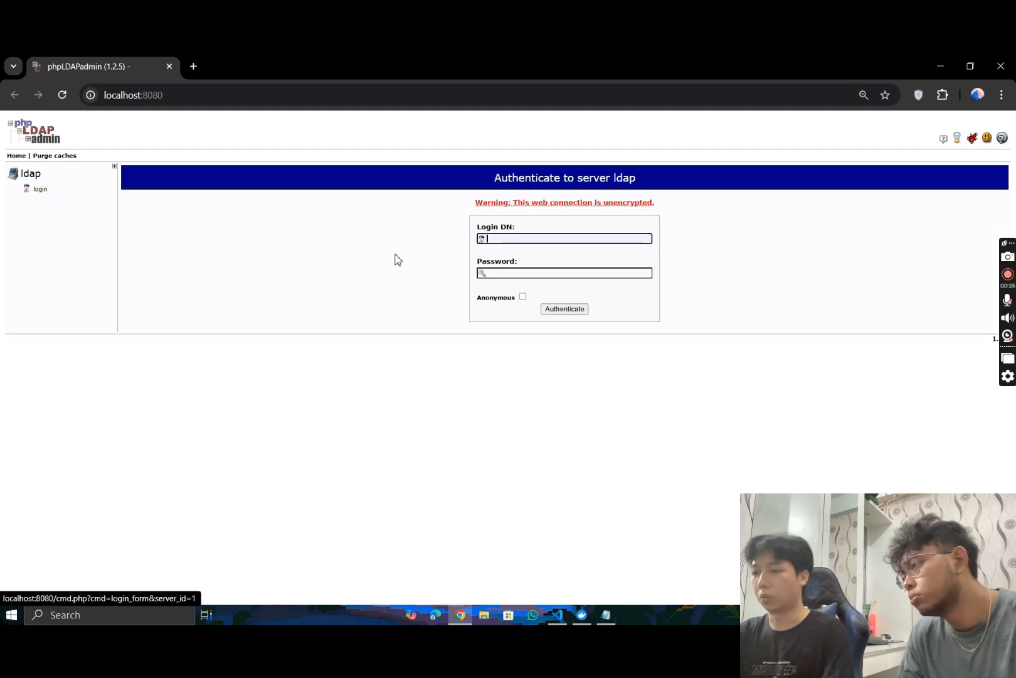
click(579, 239)
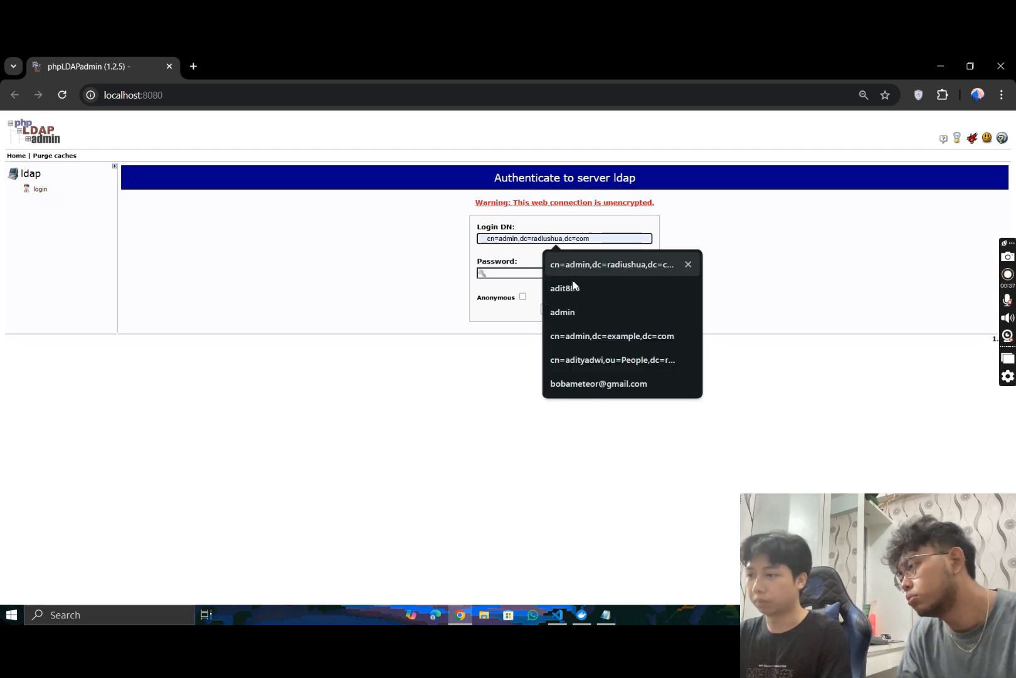
click(593, 264)
click(553, 273)
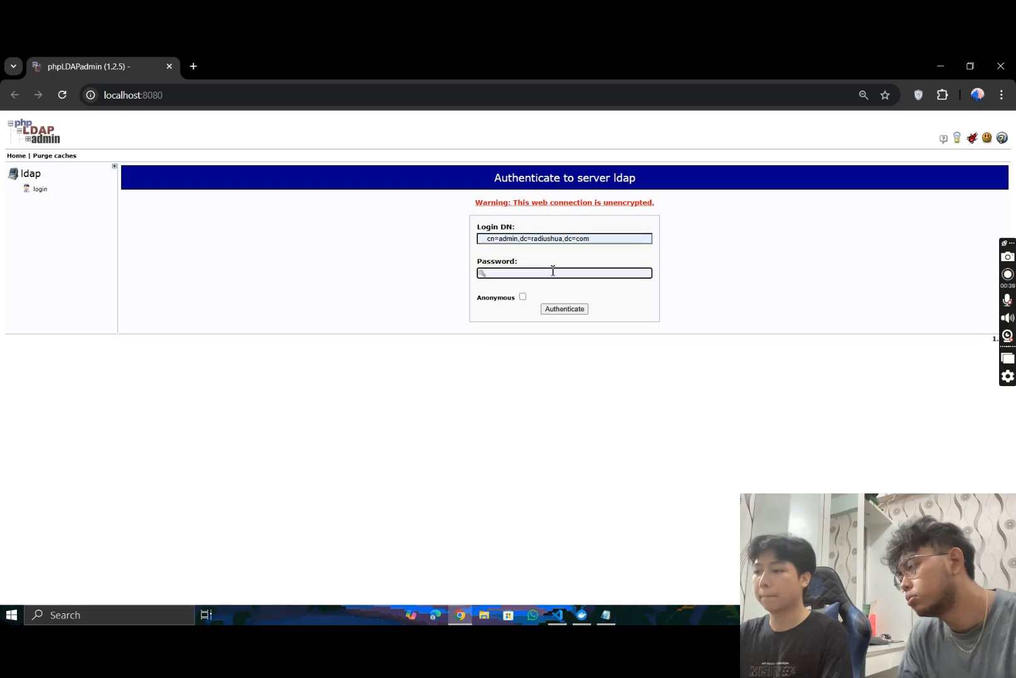
text(••••)
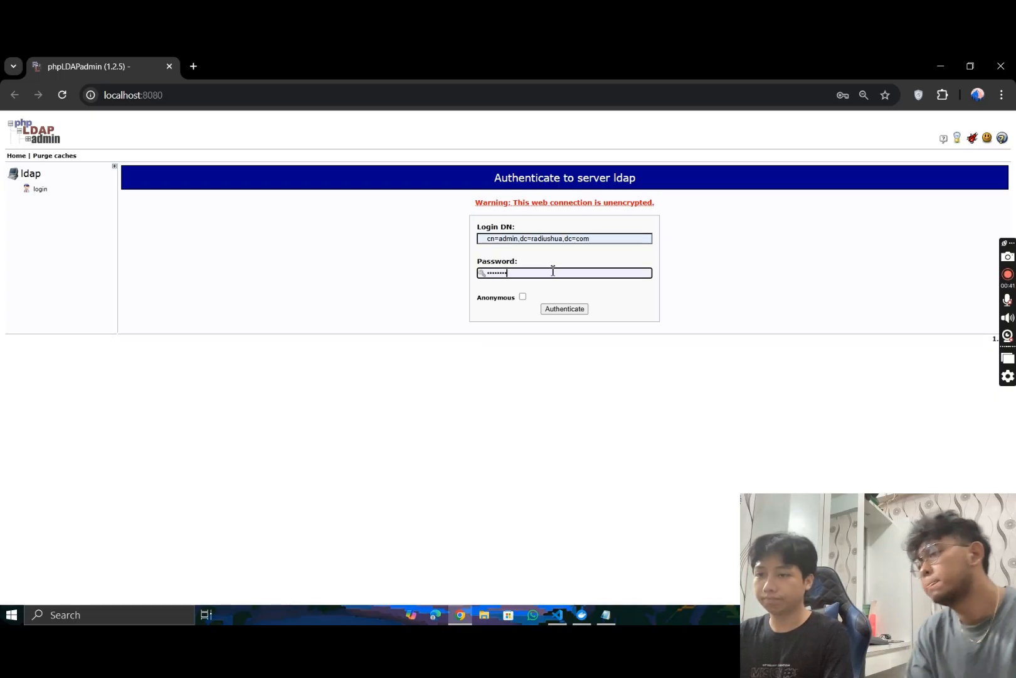
click(556, 316)
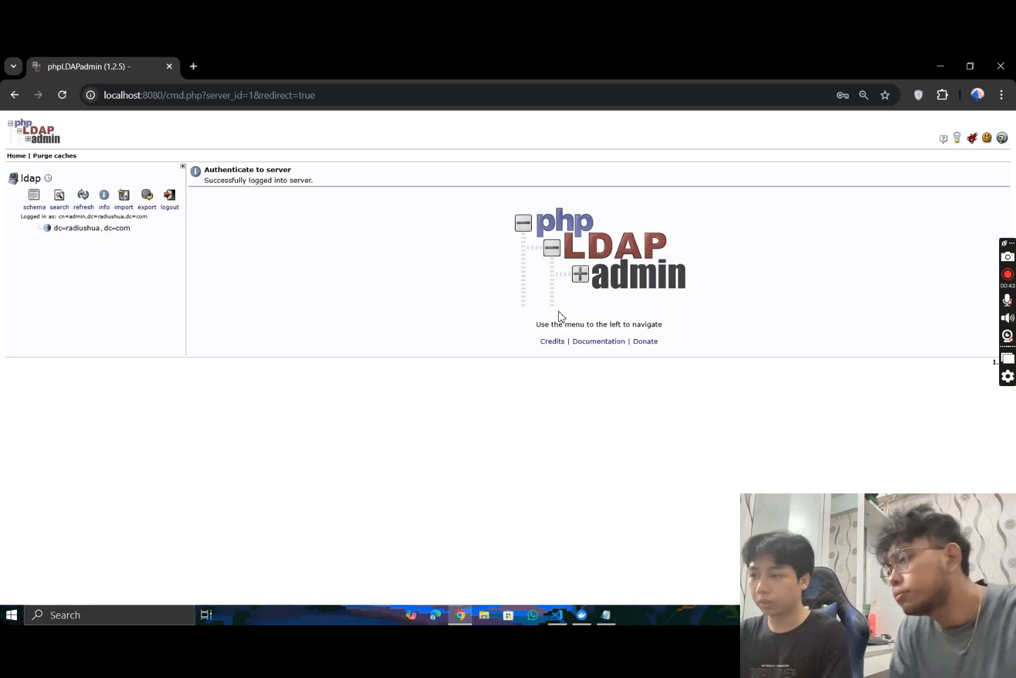
- Create a Generic: Organisational Unit named People as a child entry of dc=radiushua,dc=com and commit it
click(94, 229)
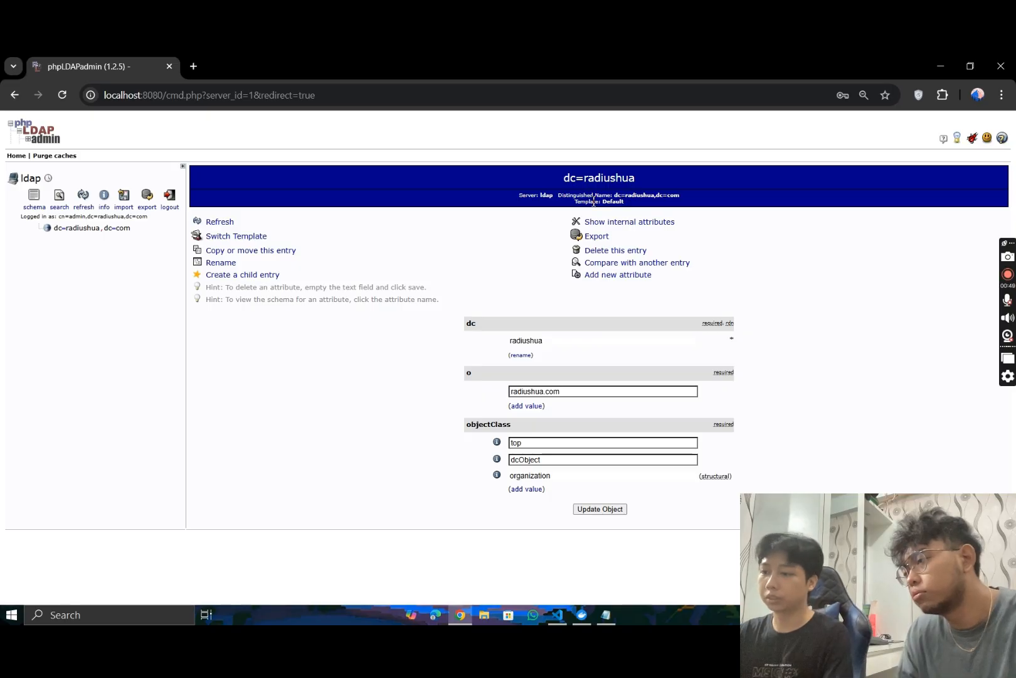
click(226, 276)
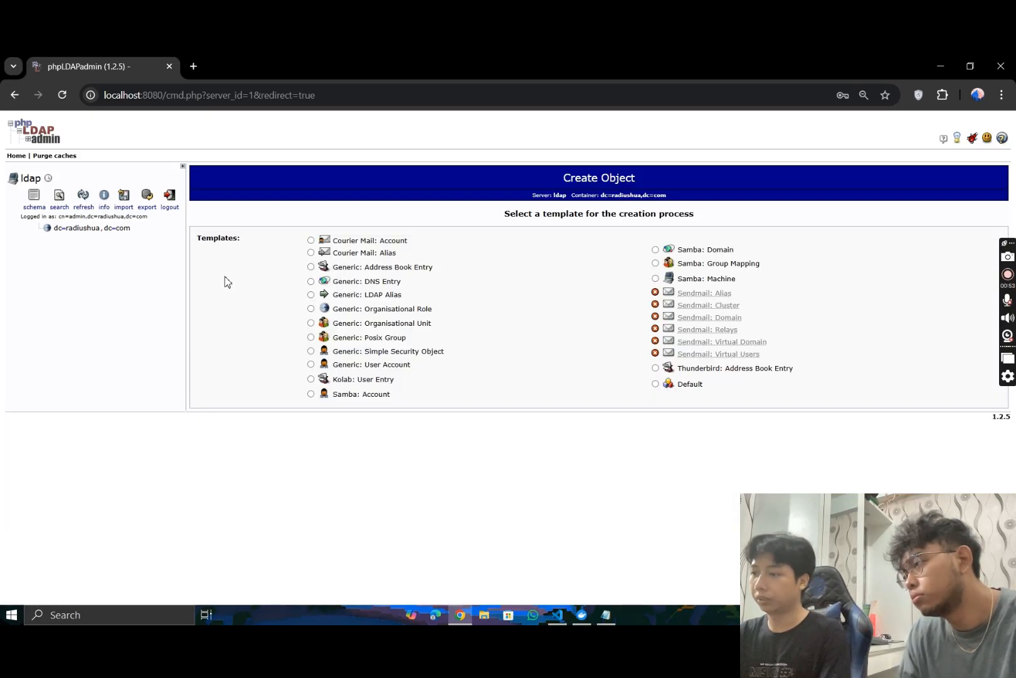
click(375, 330)
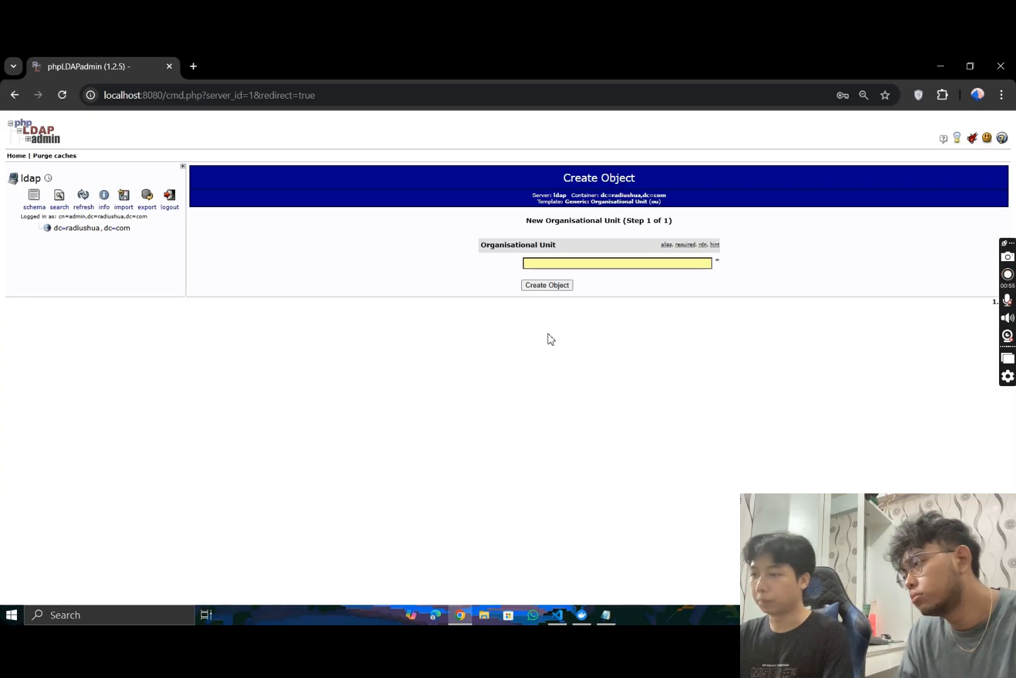
click(582, 260)
text(People)
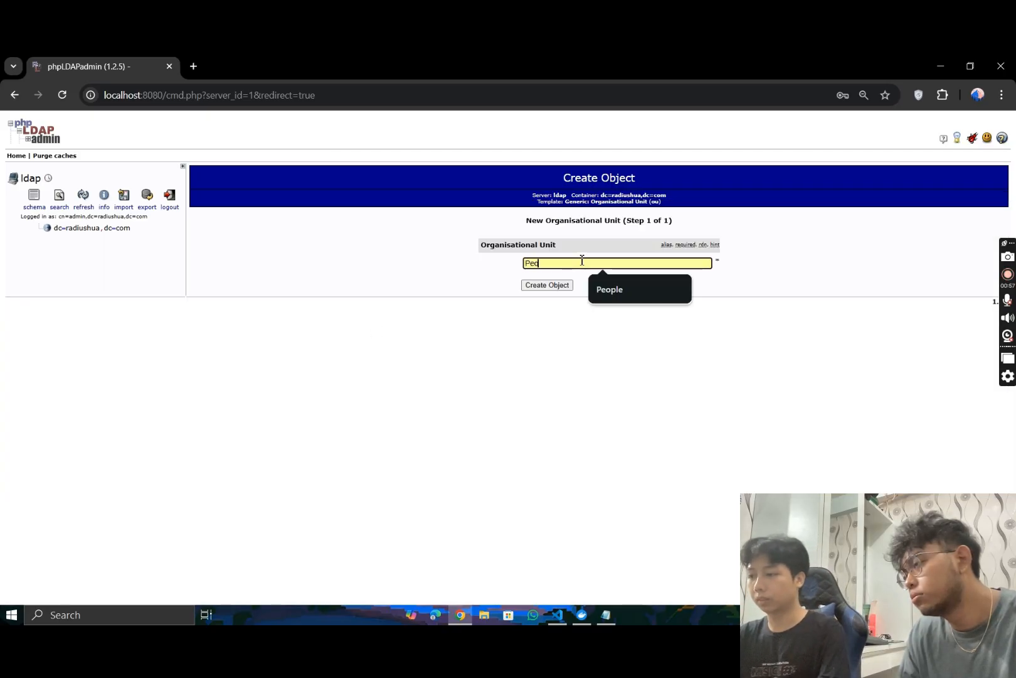
click(539, 288)
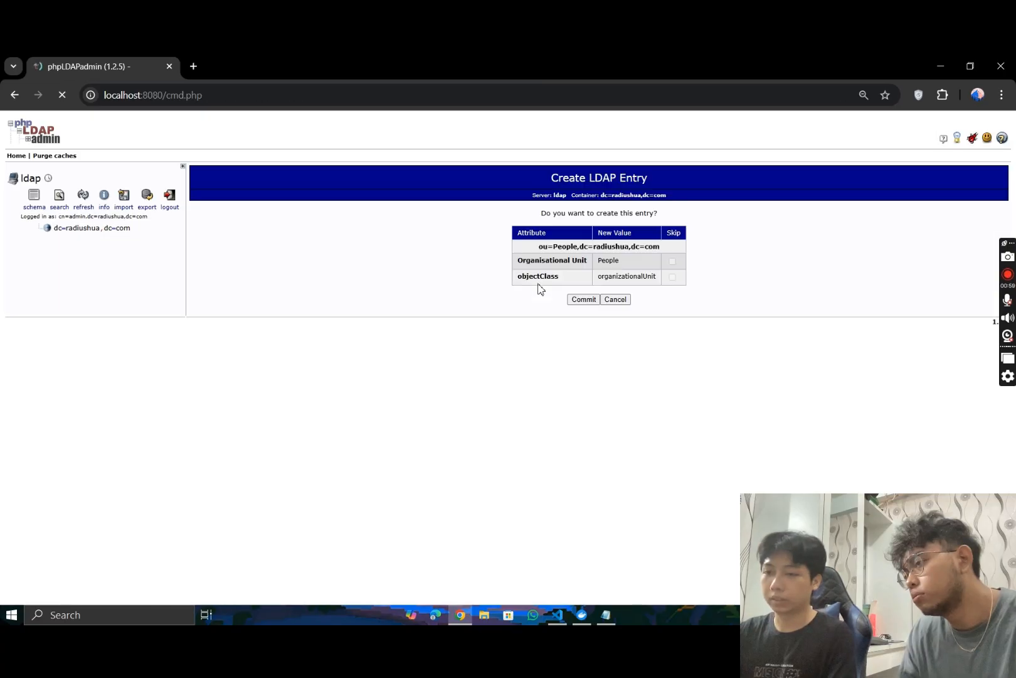
click(587, 299)
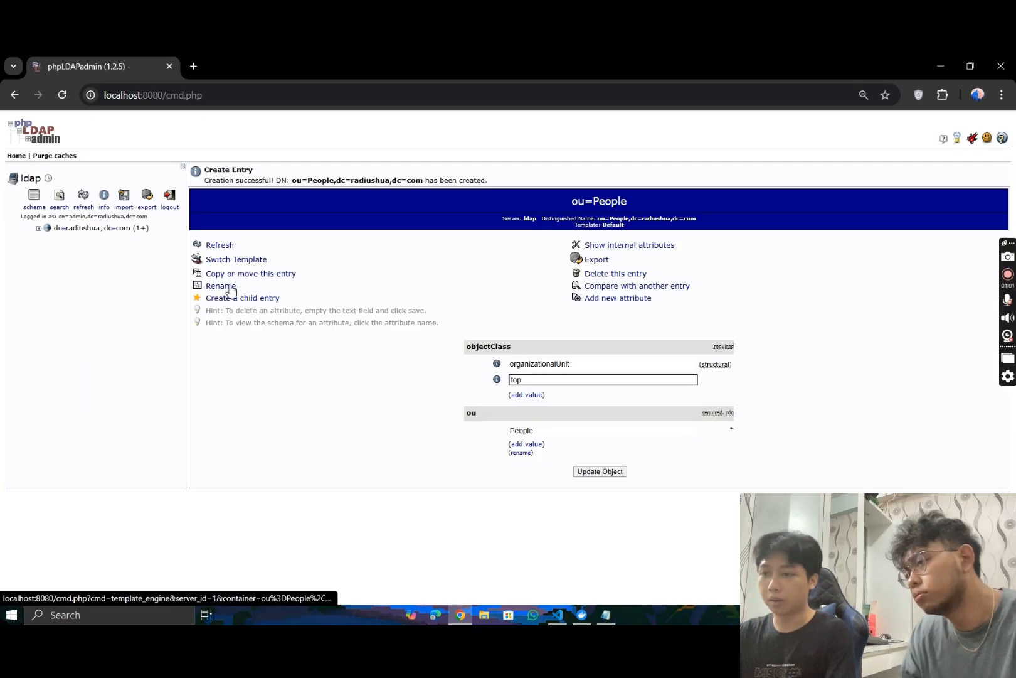
- Create a Generic: Posix Group named Users as a child entry of dc=radiushua,dc=com and commit it
click(39, 228)
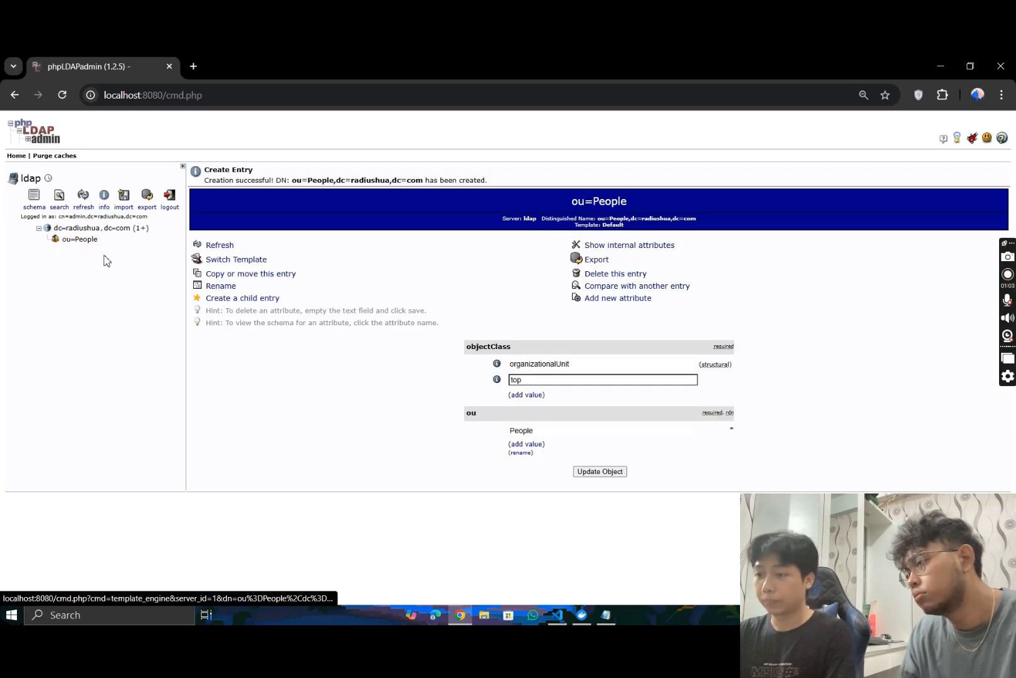
click(100, 228)
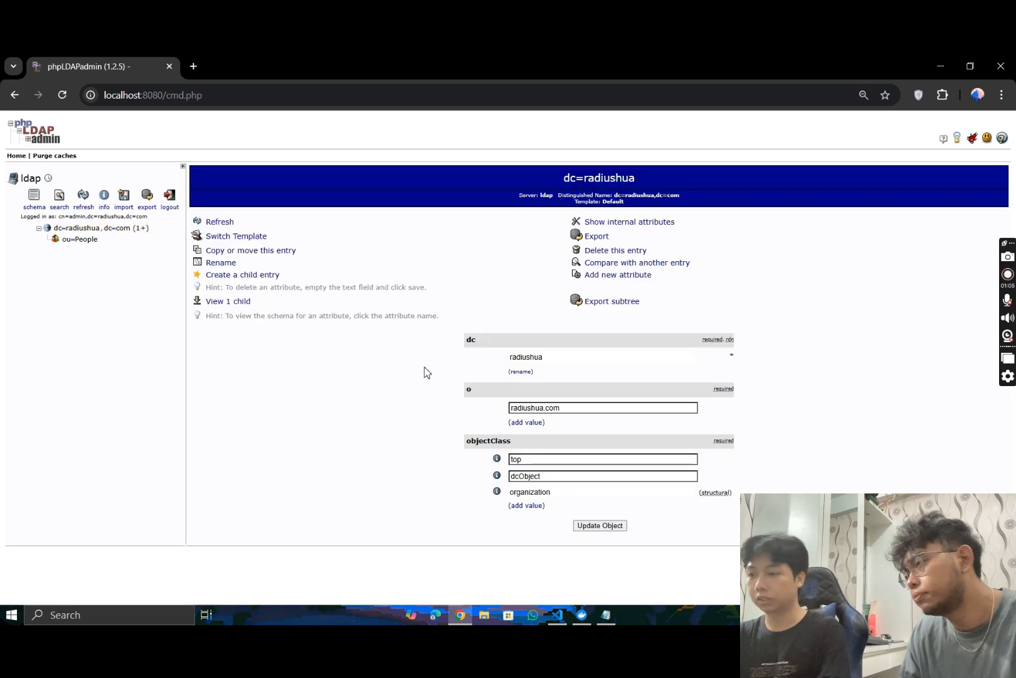
click(217, 276)
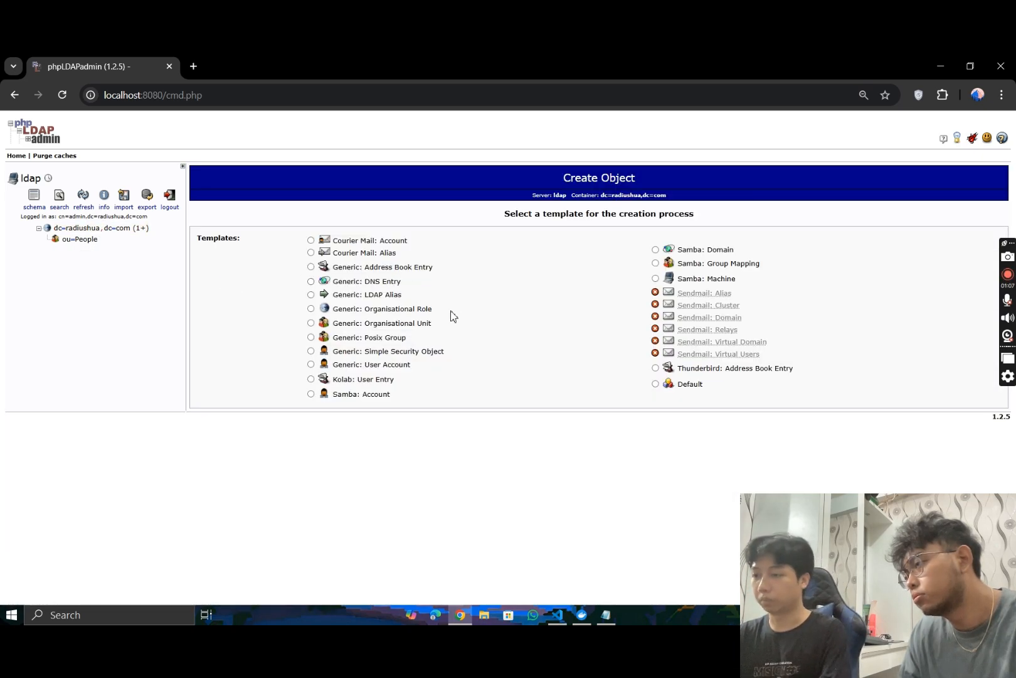
click(363, 342)
click(556, 263)
click(631, 291)
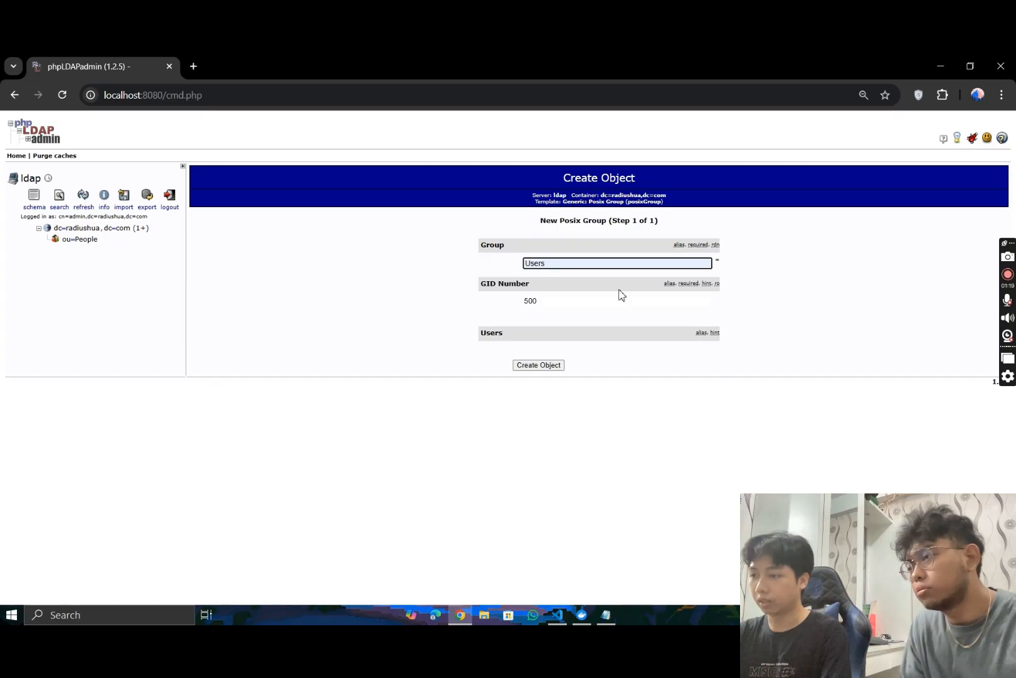
click(538, 365)
click(583, 315)
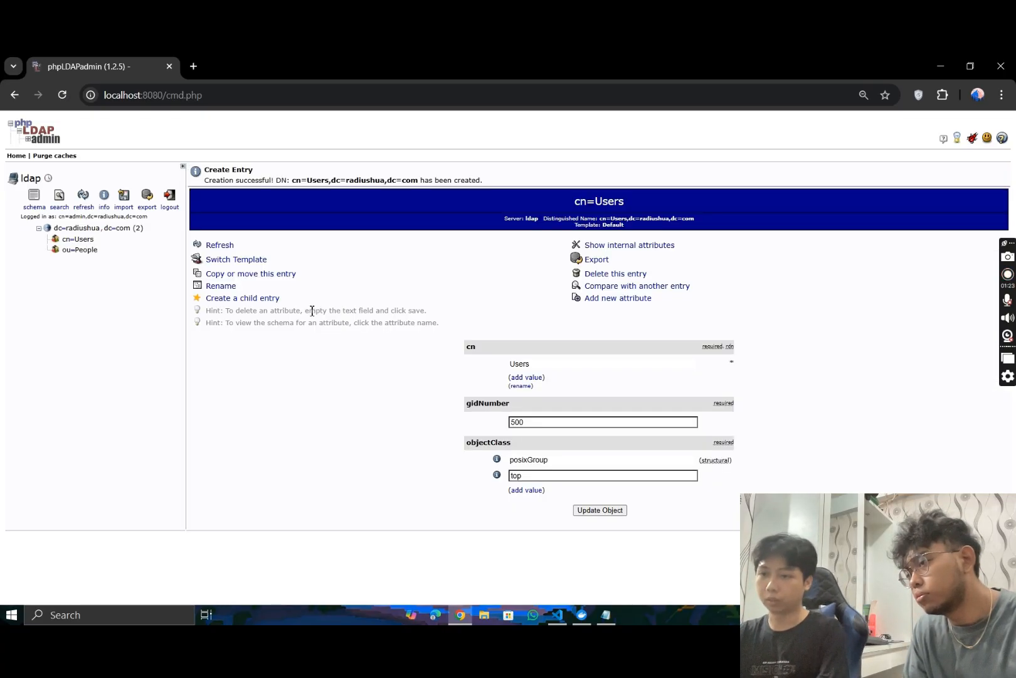
- Start a Generic: User Account child entry under ou=People and enter the user's first and last names
click(85, 250)
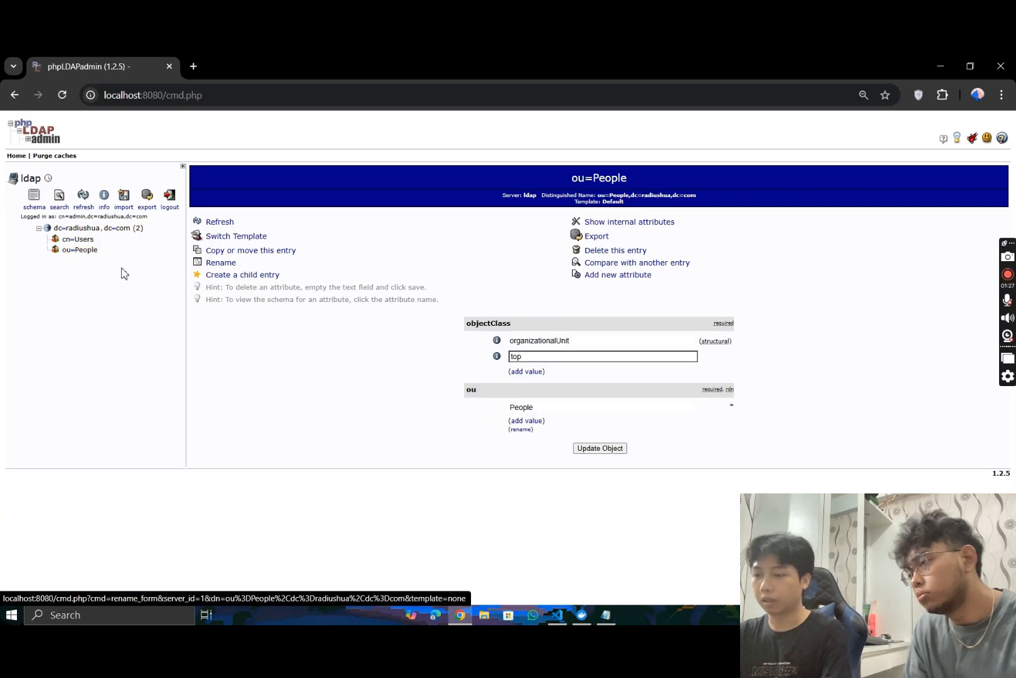
click(229, 276)
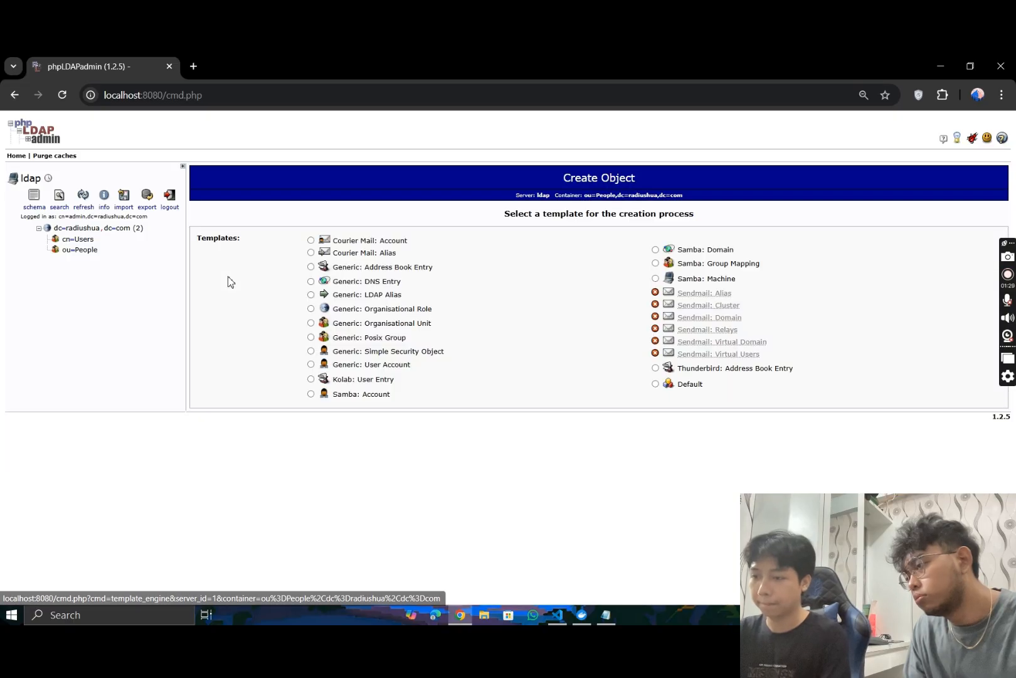
click(364, 370)
click(523, 265)
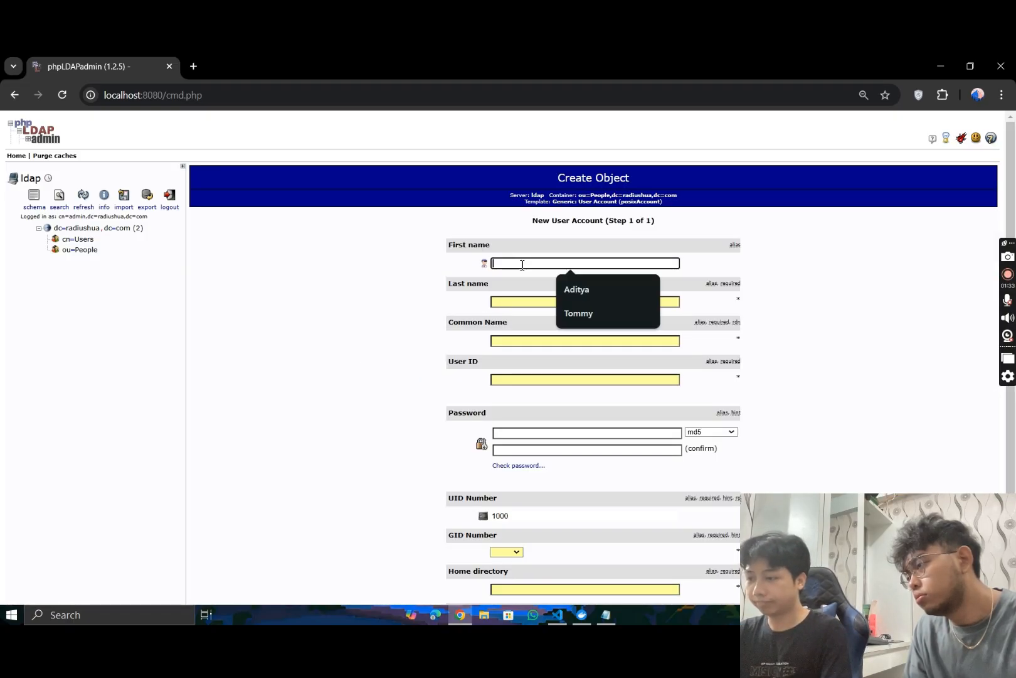
click(600, 289)
click(526, 301)
text(Dwi)
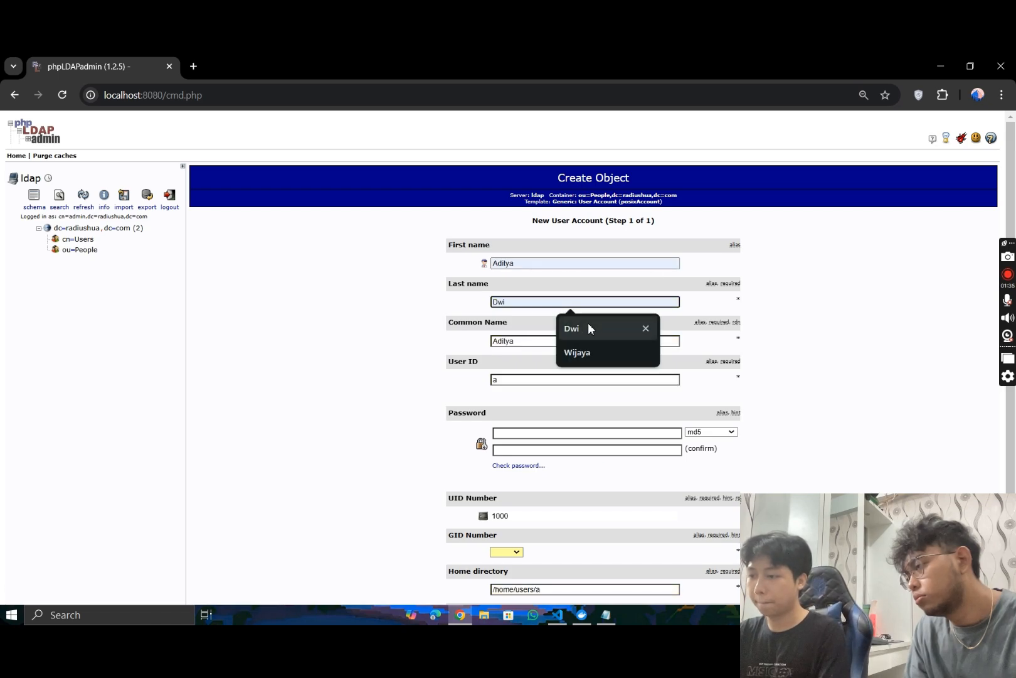
- Replace the suggested User ID with the user's first and last names joined in lowercase
click(525, 378)
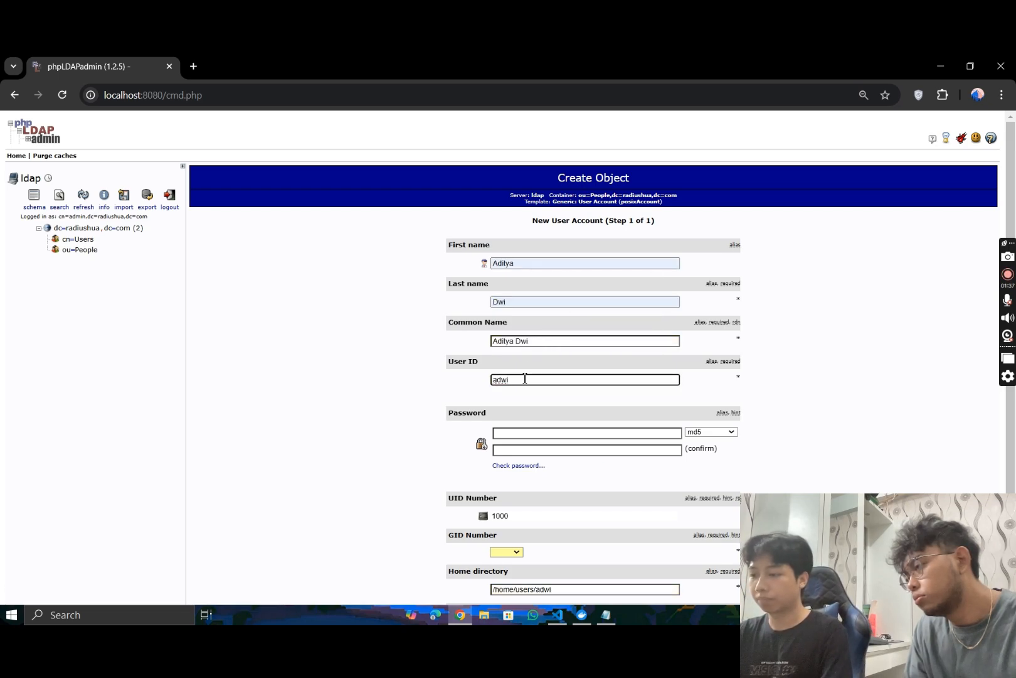
key(BackSpace)
key(BackSpace)
key(BackSpace)
key(BackSpace)
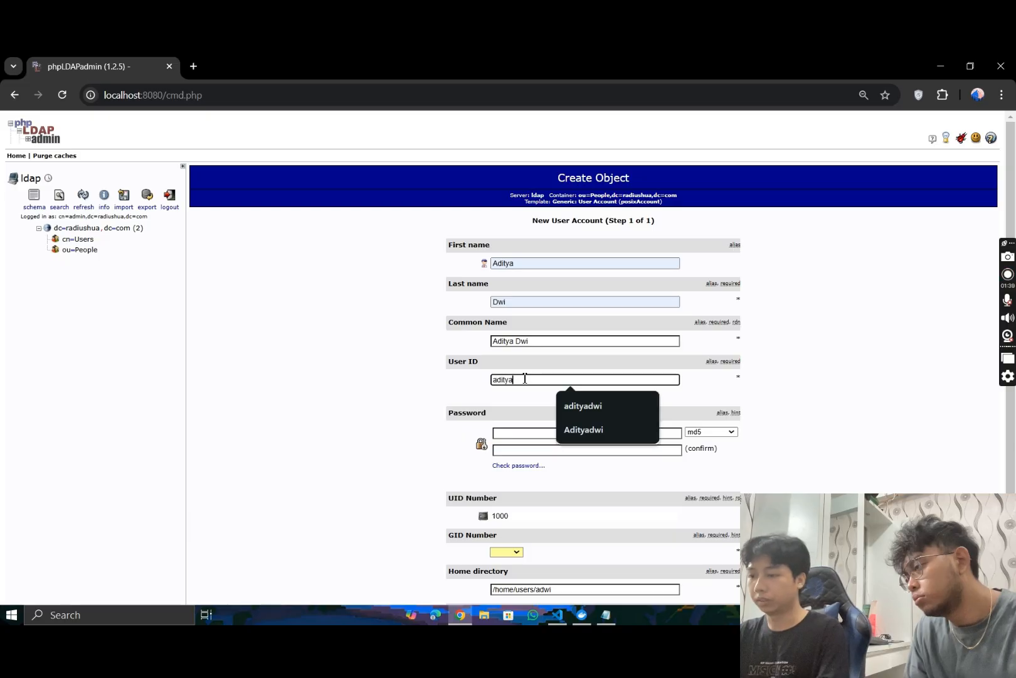
- Enter the new account's password and repeat it in the confirmation field
scroll(435, 390, down, 1)
click(518, 368)
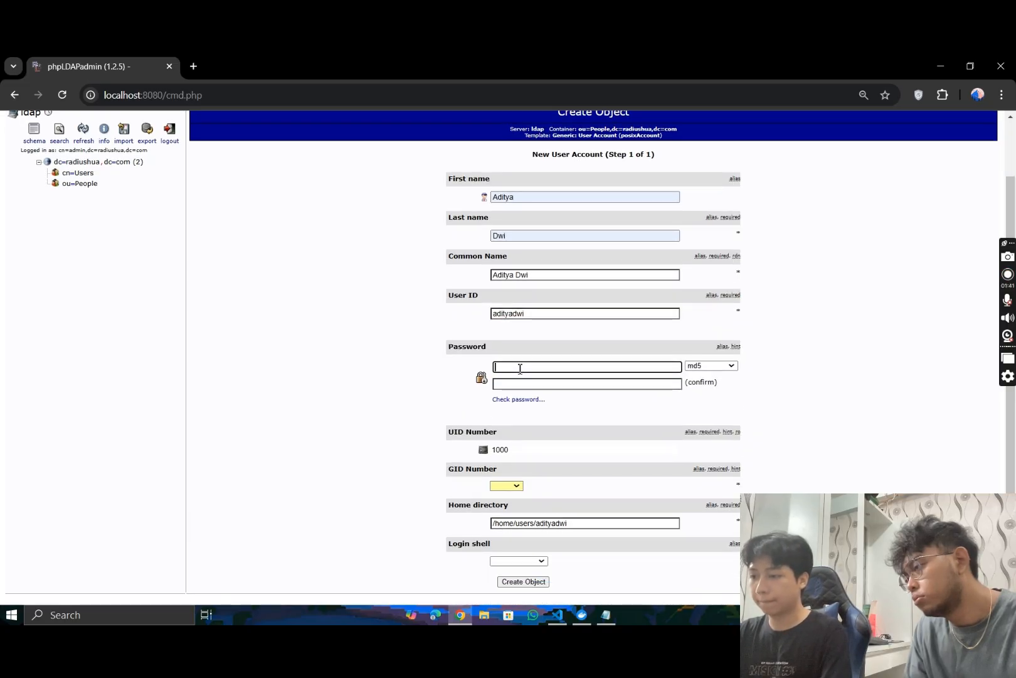
text(••••••)
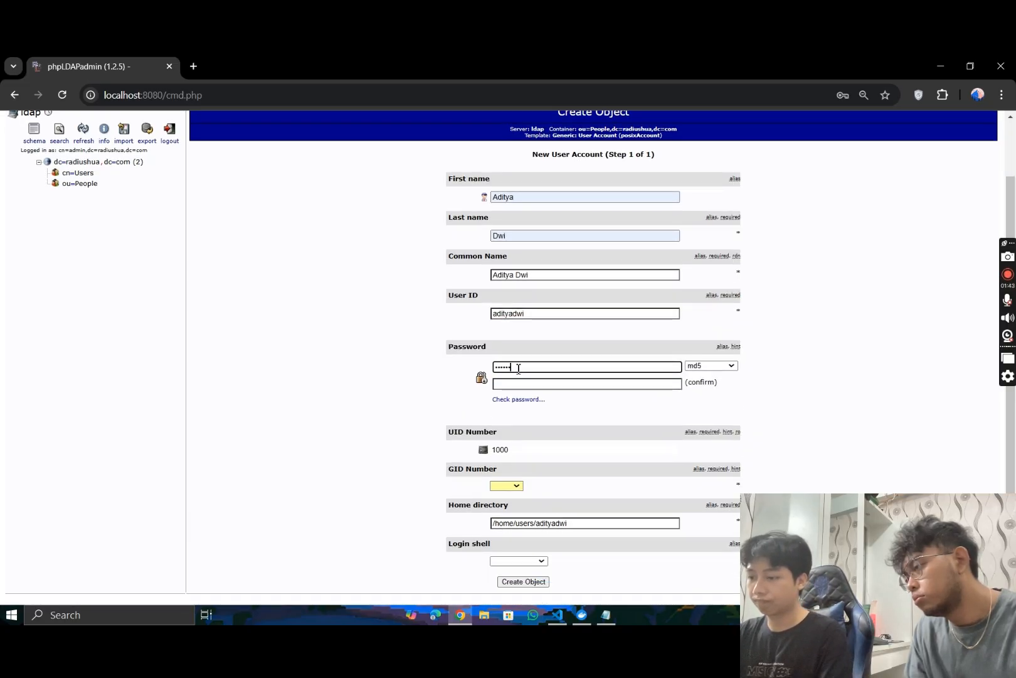
text(••)
click(517, 385)
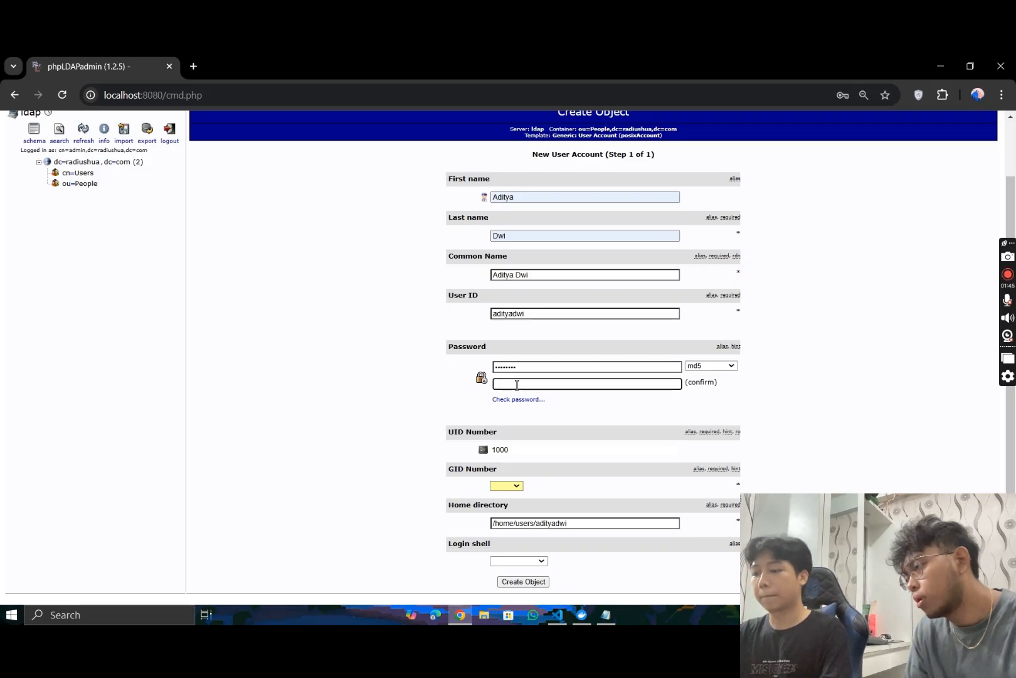
text(••••)
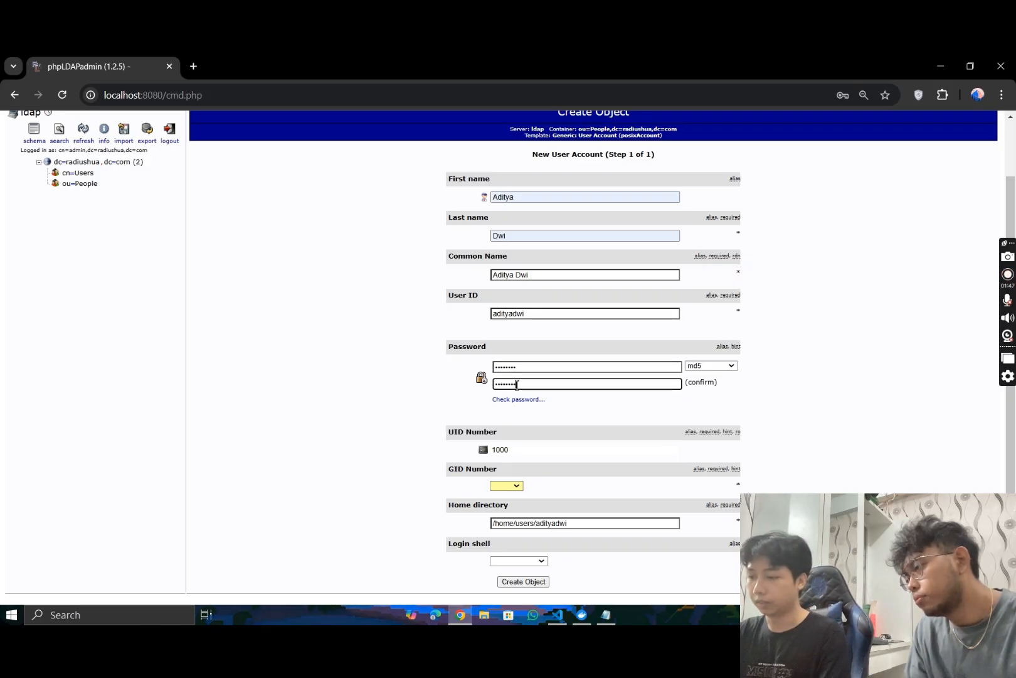
- Set the GID Number to Users, create and commit the user account, and expand ou=People in the tree
scroll(427, 410, down, 1)
click(508, 476)
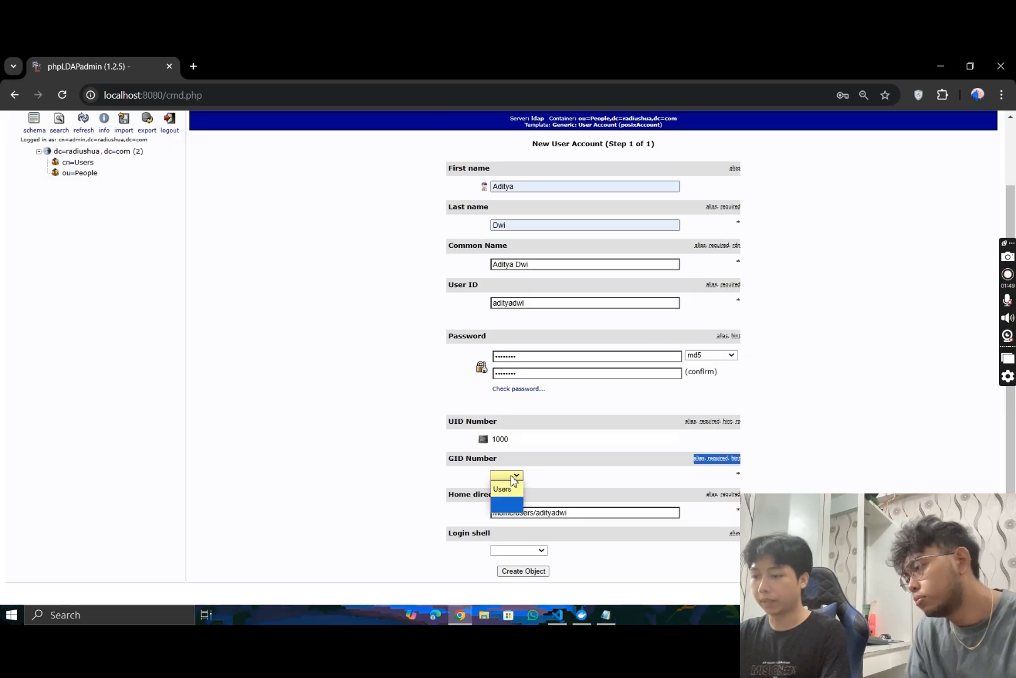
click(502, 488)
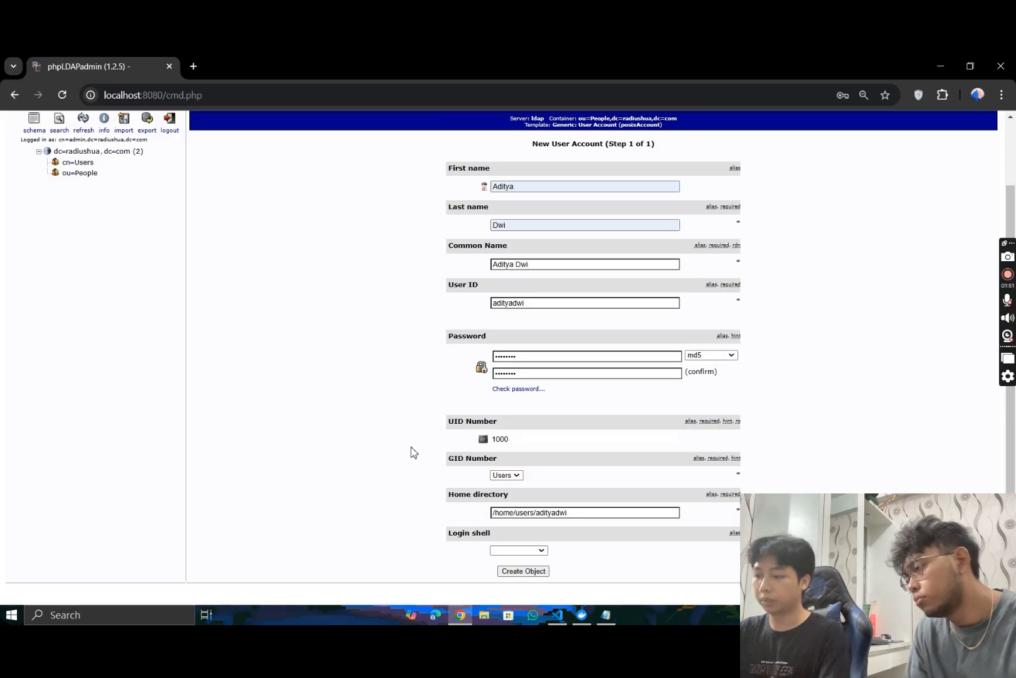
scroll(362, 427, up, 2)
scroll(264, 452, down, 3)
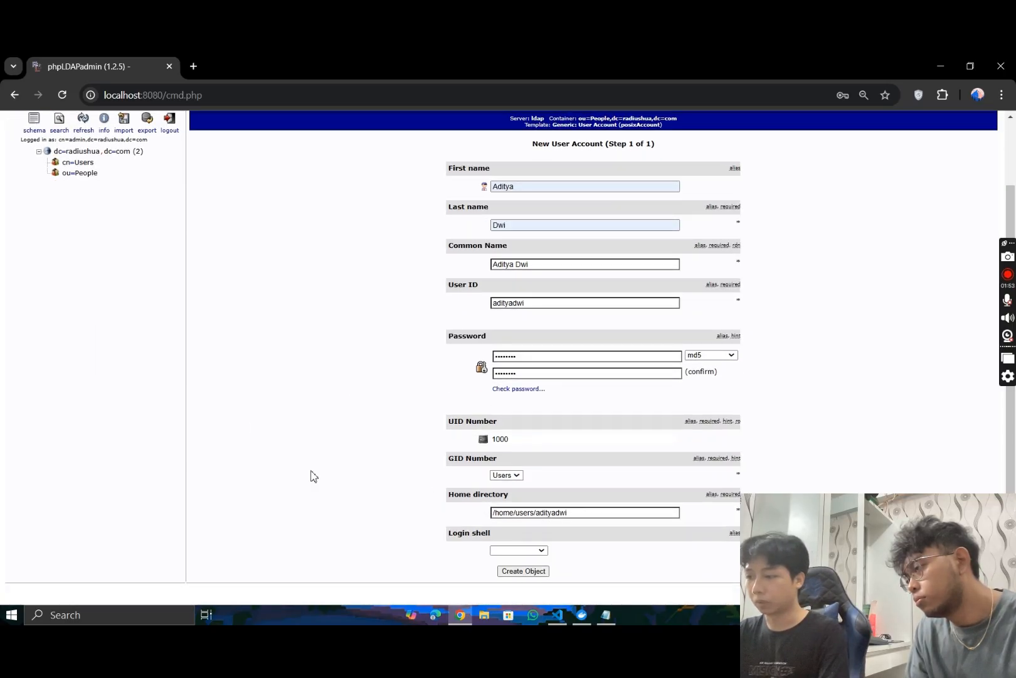
click(522, 571)
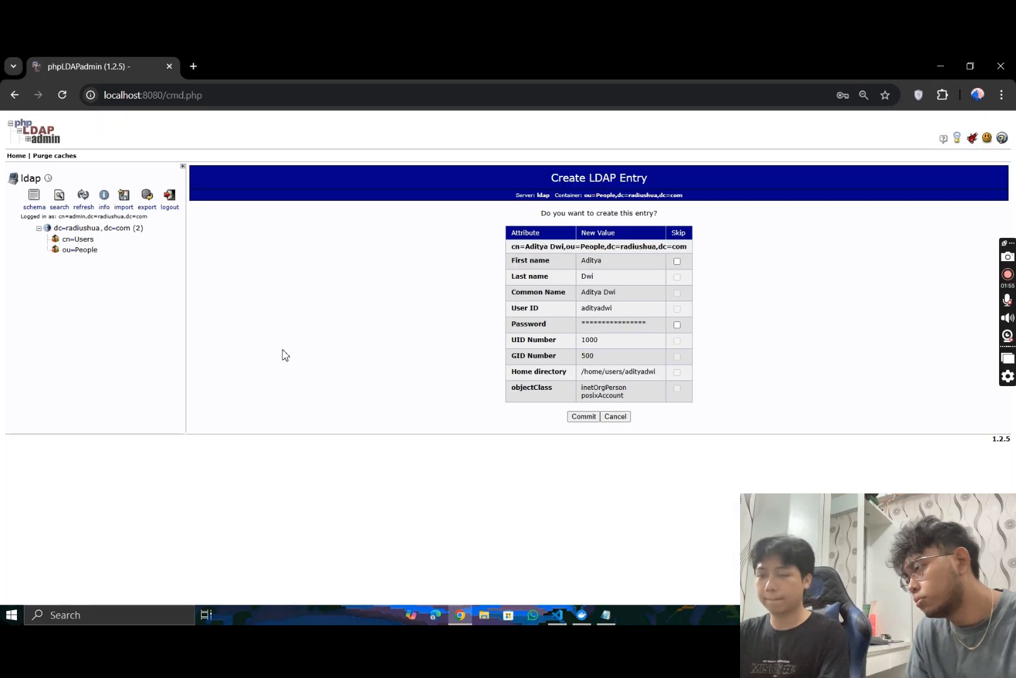
click(585, 417)
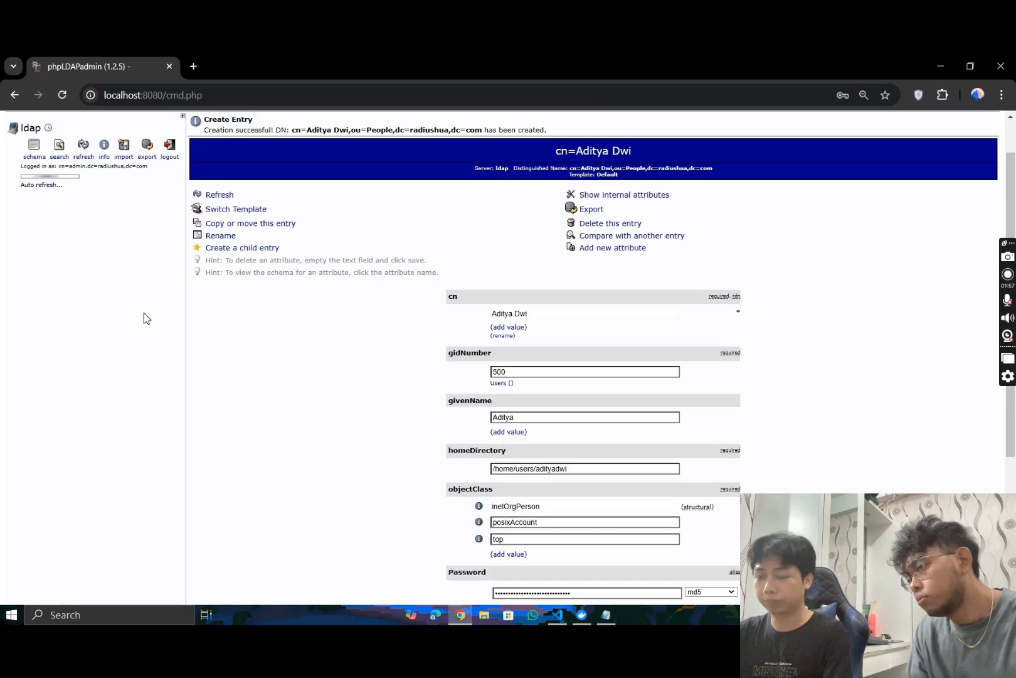
click(47, 200)
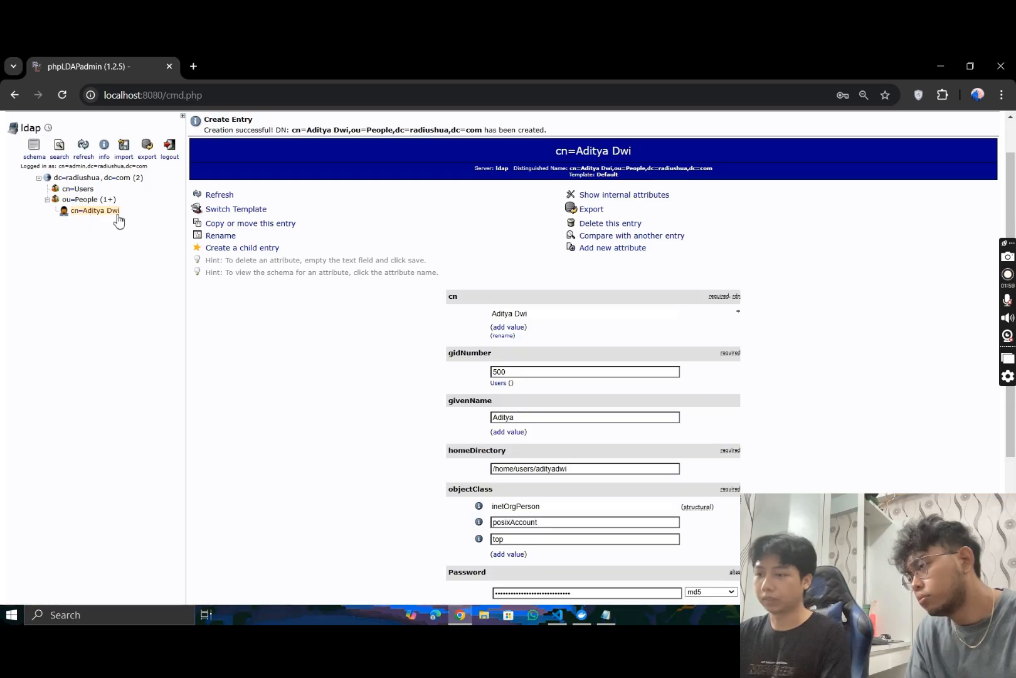
- Start another Generic: User Account as a child of the new user entry and enter the second user's first and last names
click(232, 249)
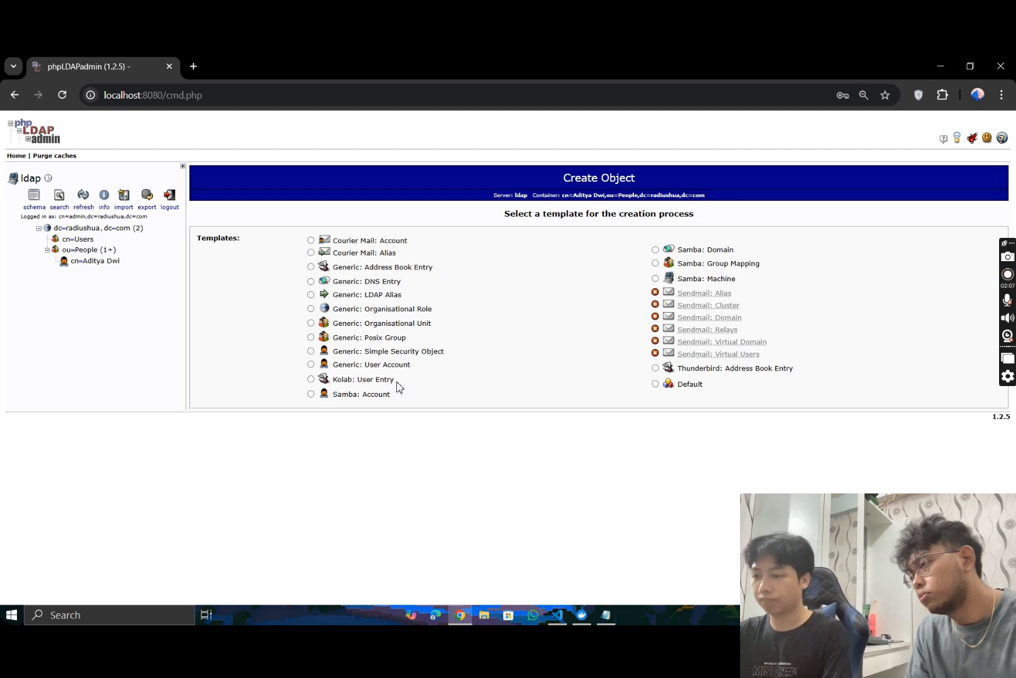
click(338, 371)
click(528, 263)
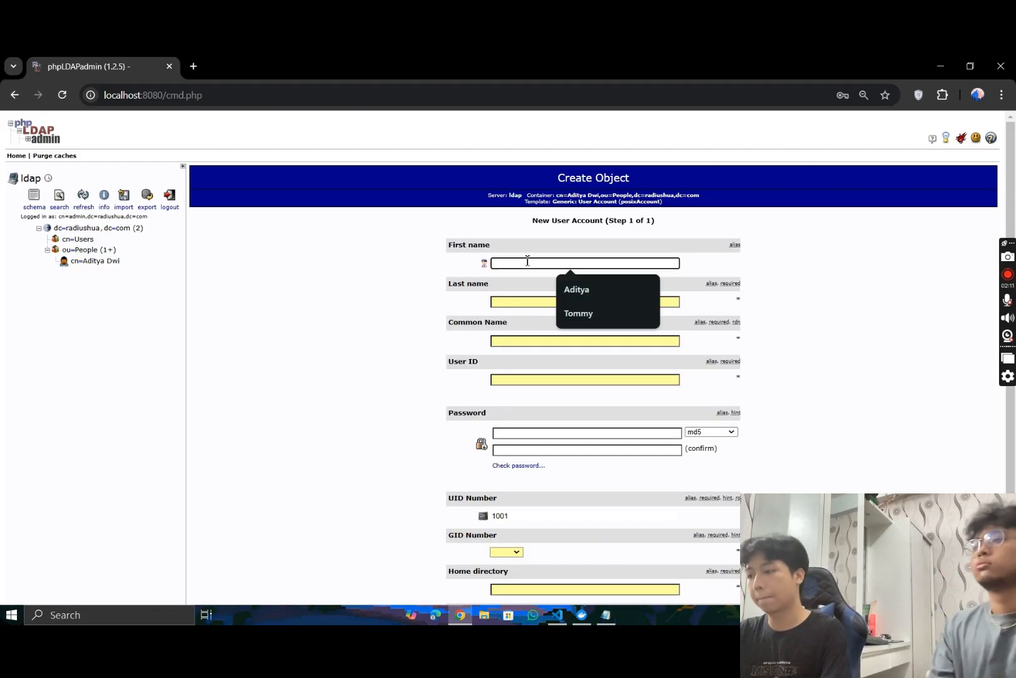
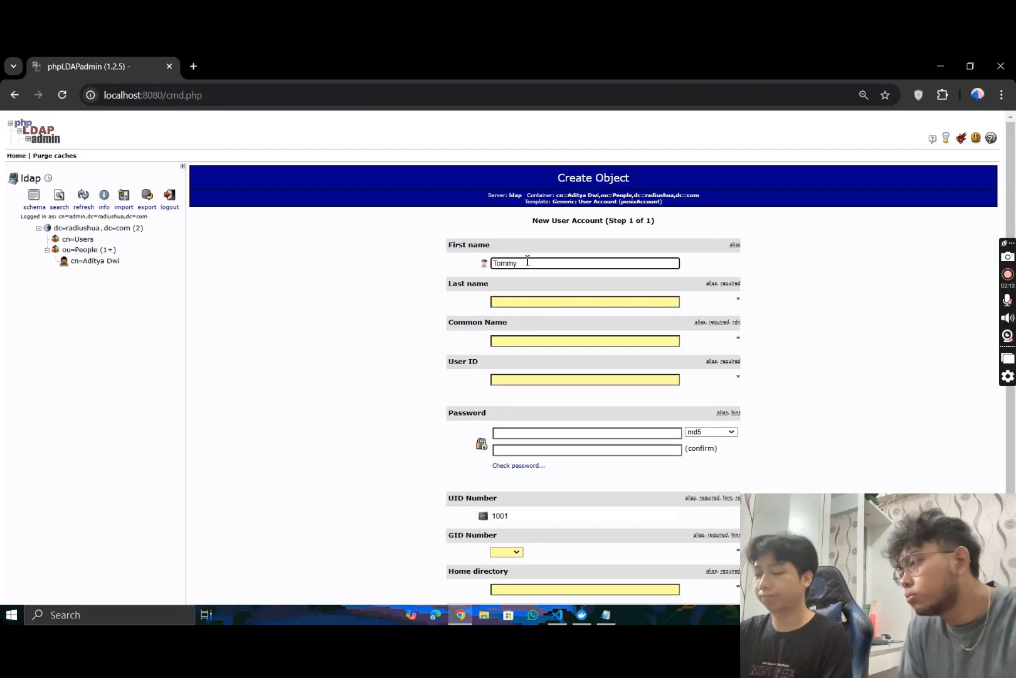
click(526, 301)
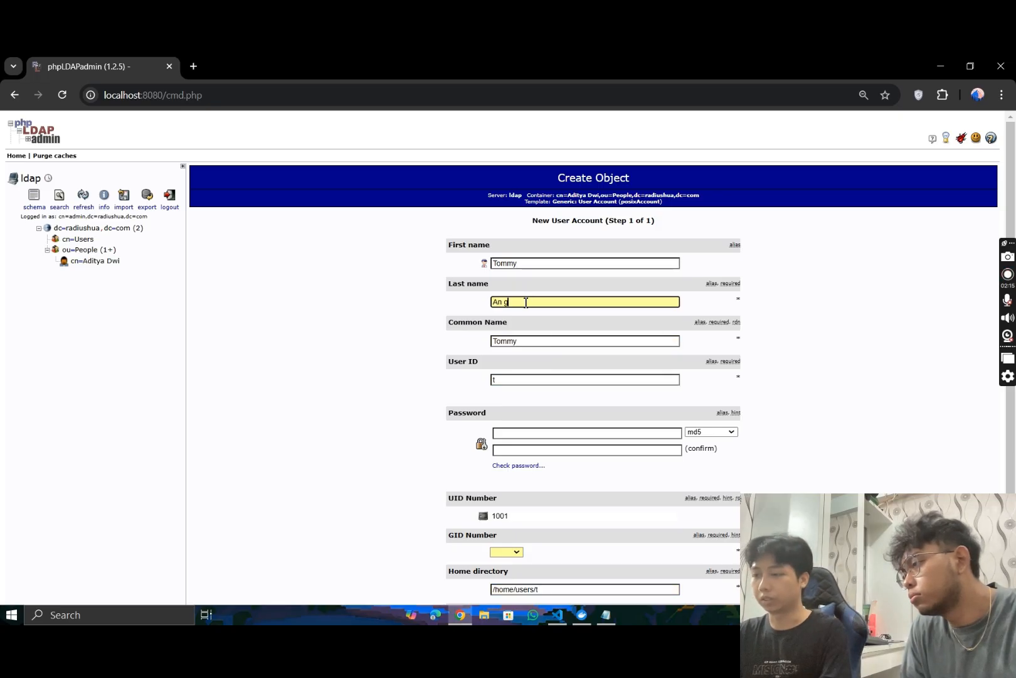
click(373, 356)
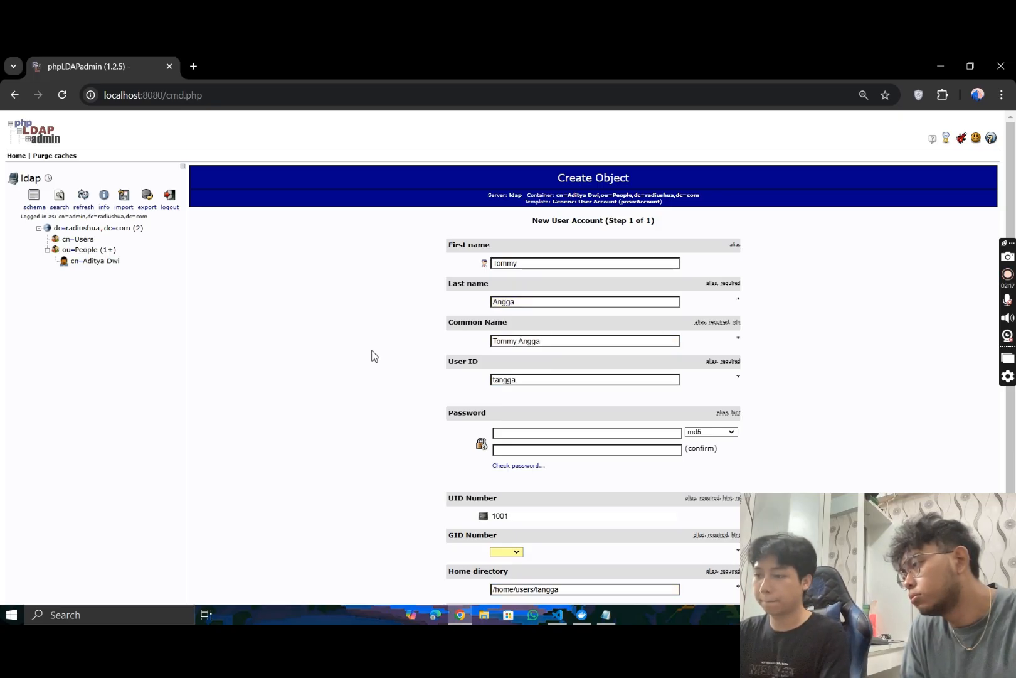
- Replace the suggested User ID with the second user's first name, capitalised
scroll(389, 359, down, 1)
click(531, 312)
key(ctrl+a)
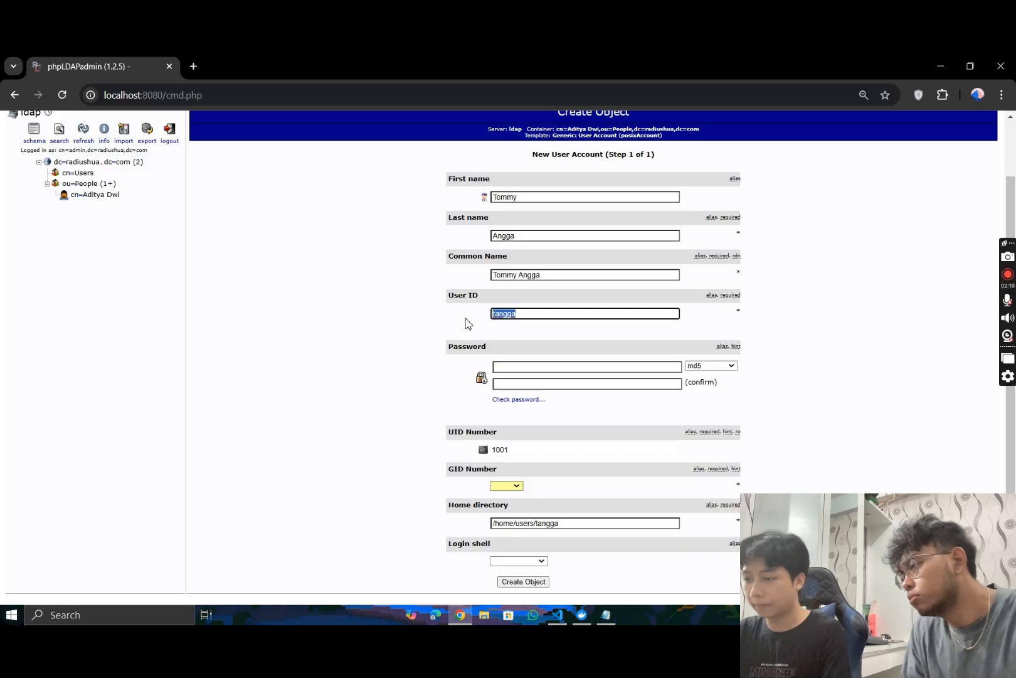
text(Tommy)
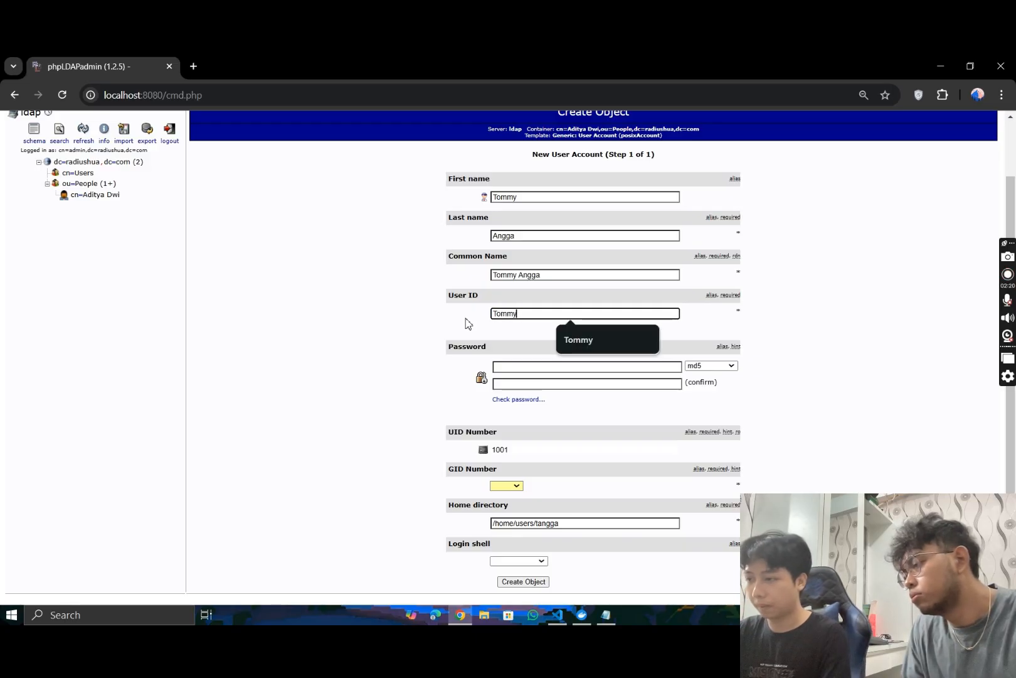
- Enter the second user's account password and repeat it in the confirmation field
click(519, 366)
scroll(447, 367, up, 1)
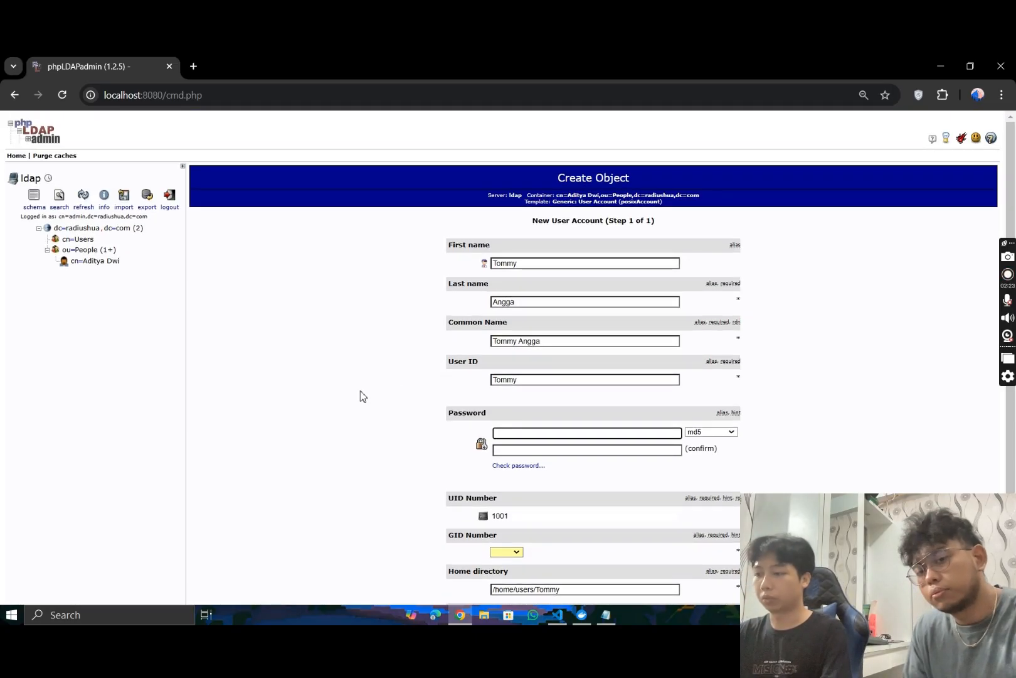
text(••••••••)
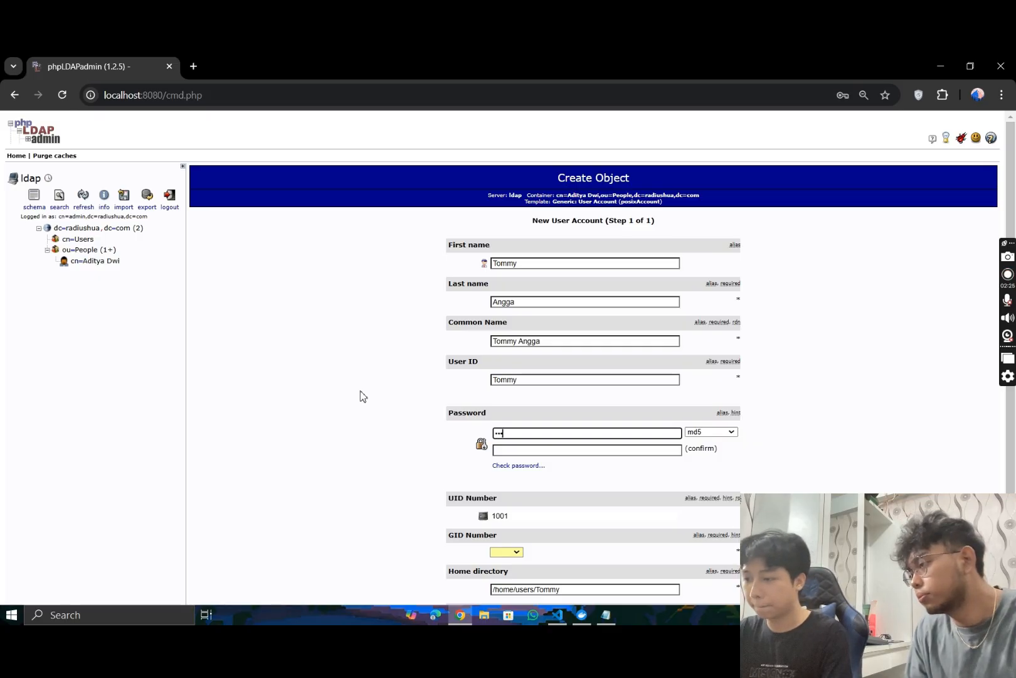
text(•)
click(529, 447)
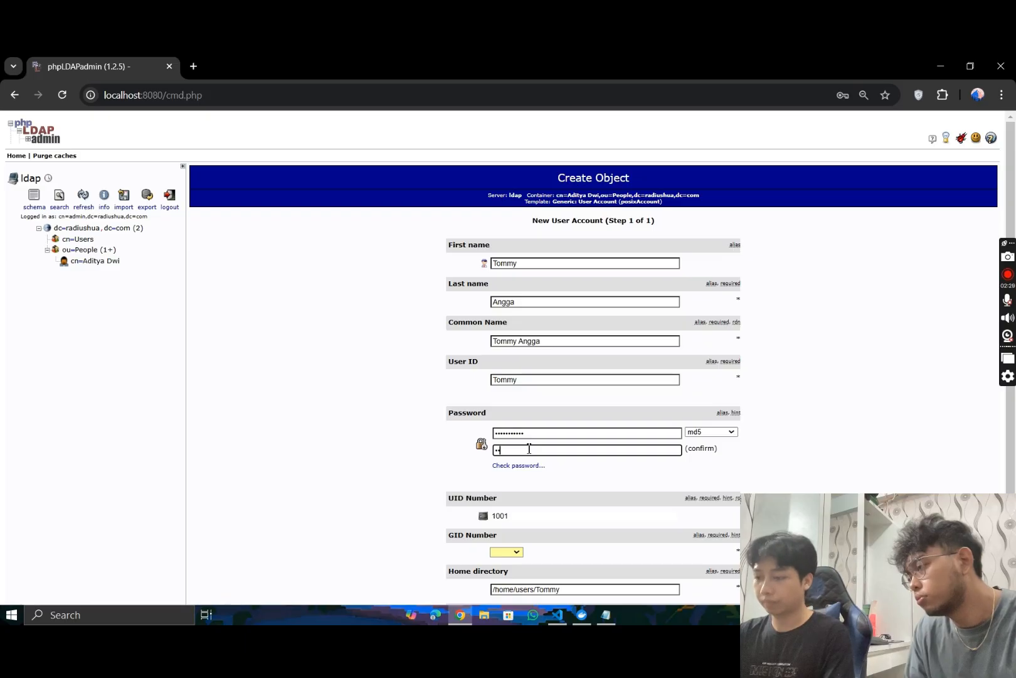
text(•••••••••)
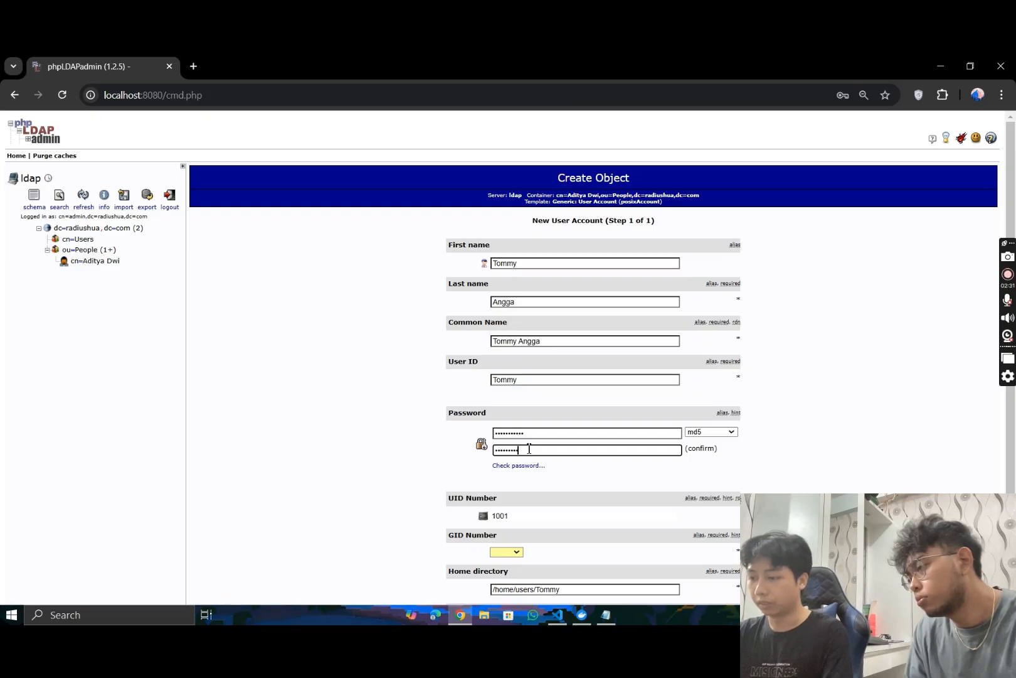
text(••)
- Set the second user's GID Number to Users and review the completed account form
scroll(533, 442, down, 1)
click(514, 475)
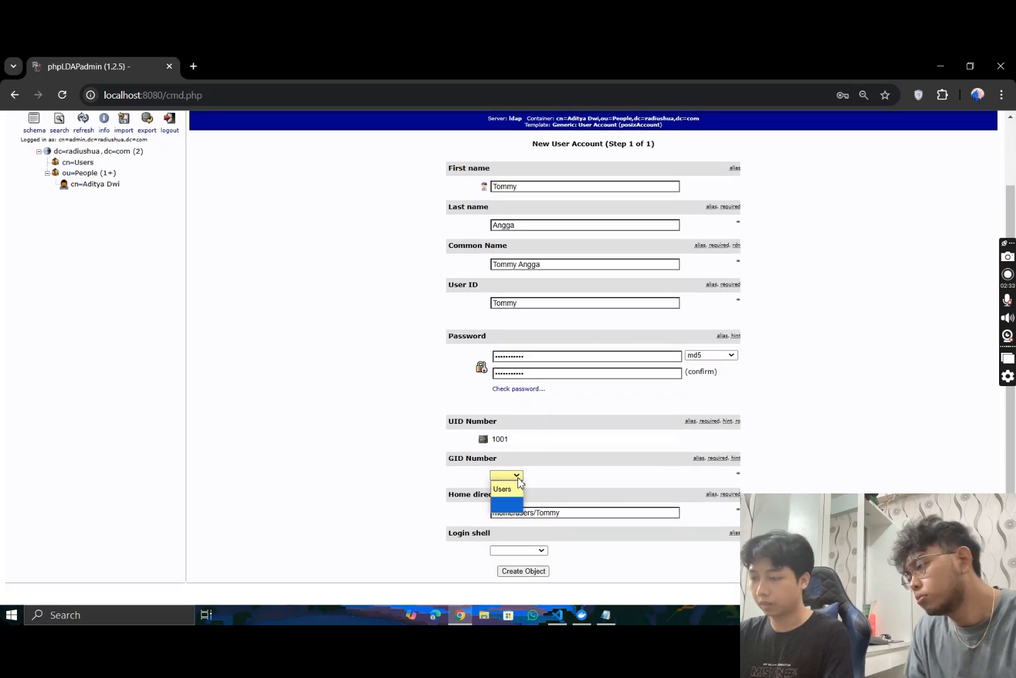
click(502, 487)
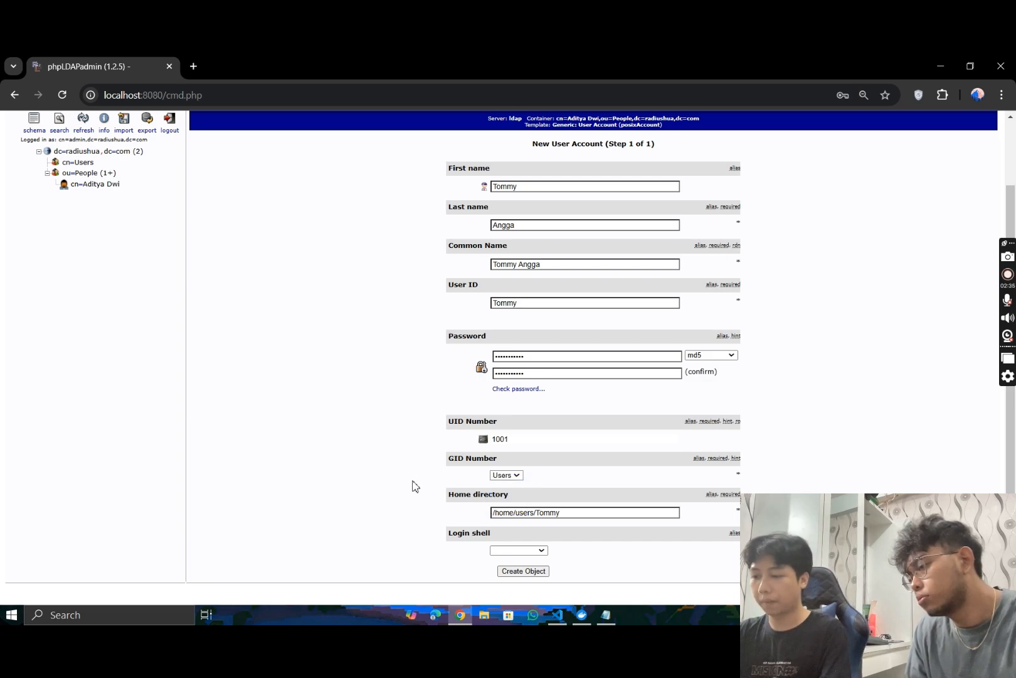
scroll(415, 486, up, 1)
scroll(374, 381, down, 2)
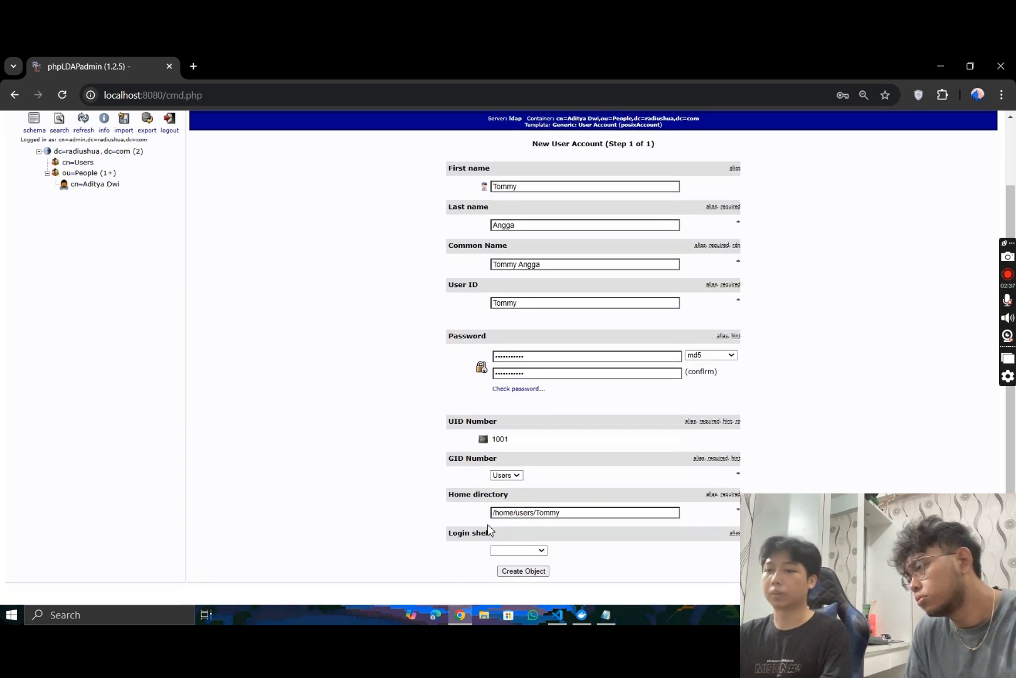
- Create and commit the second user's account nested under the first user's entry, and review the resulting record
click(524, 571)
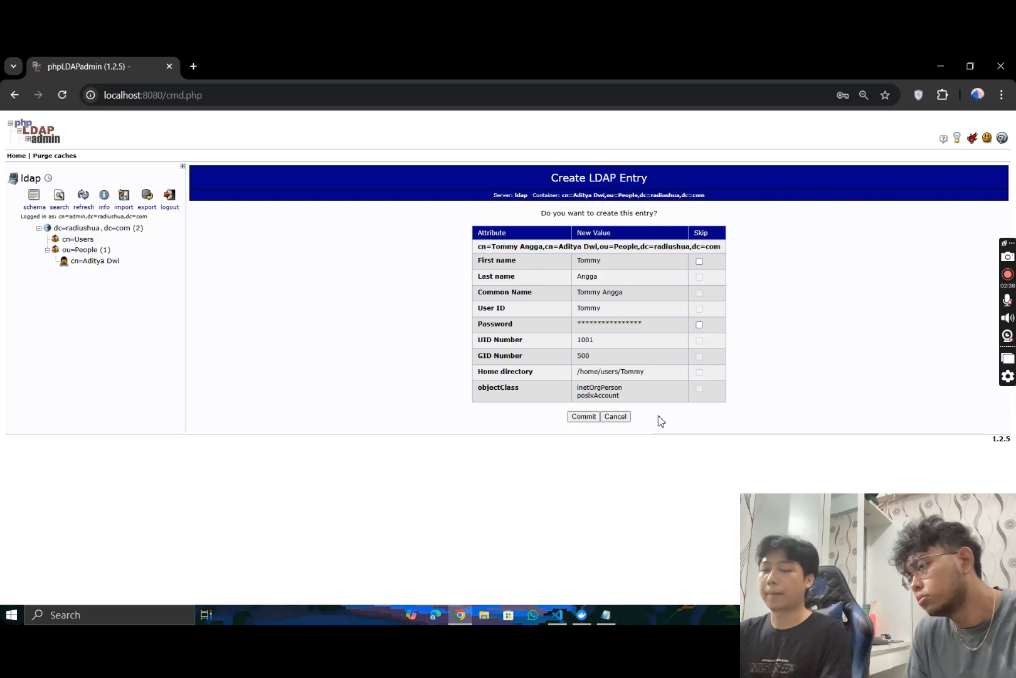
click(583, 417)
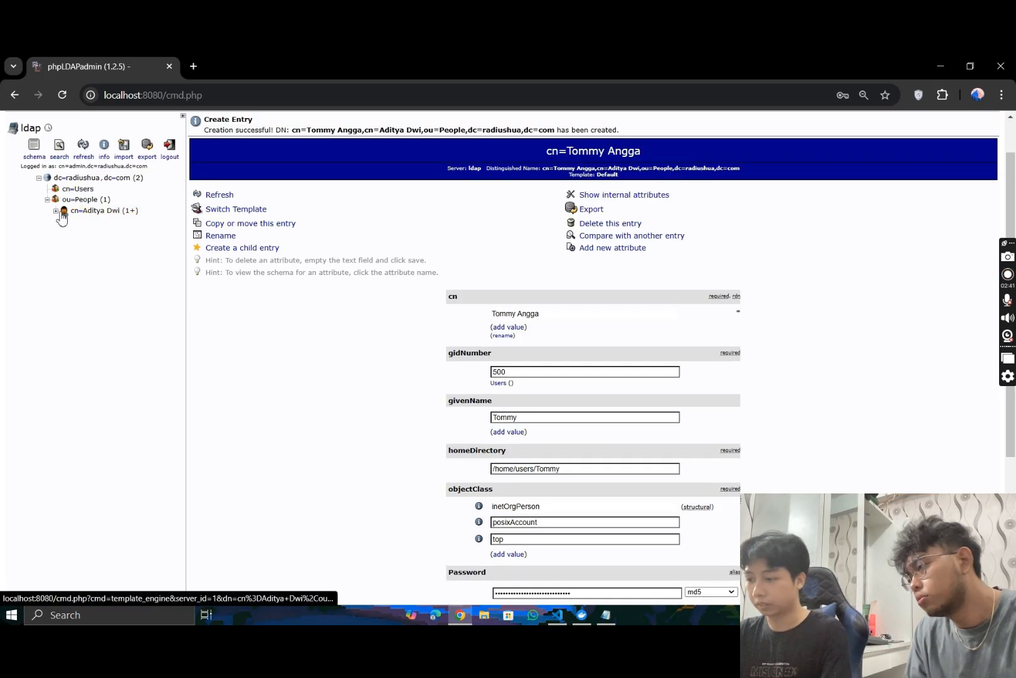
scroll(317, 333, down, 3)
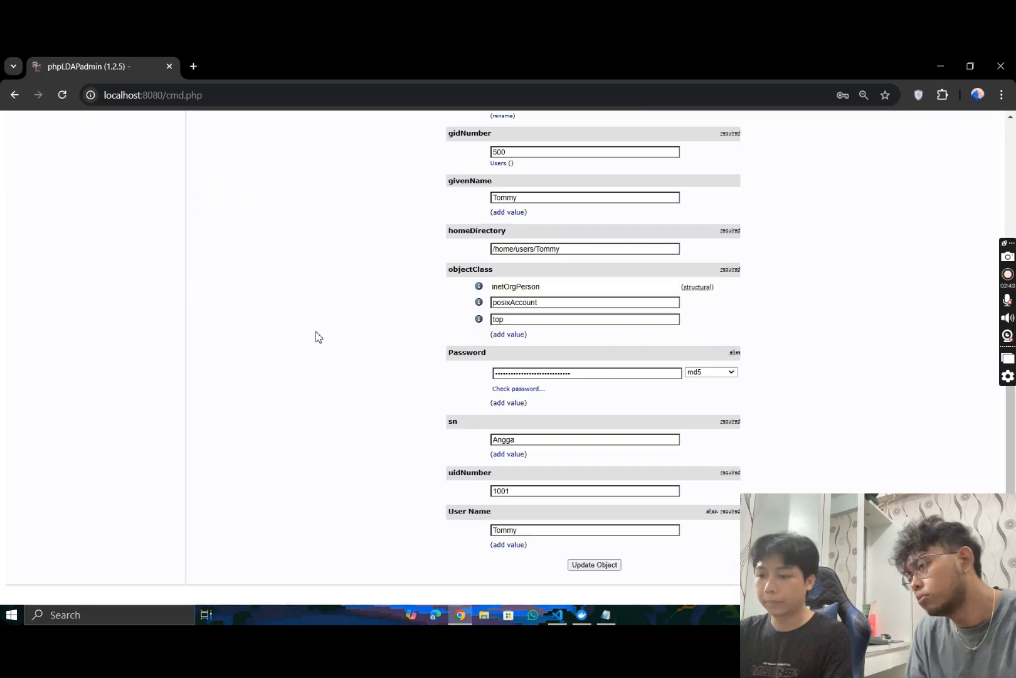
scroll(431, 464, up, 5)
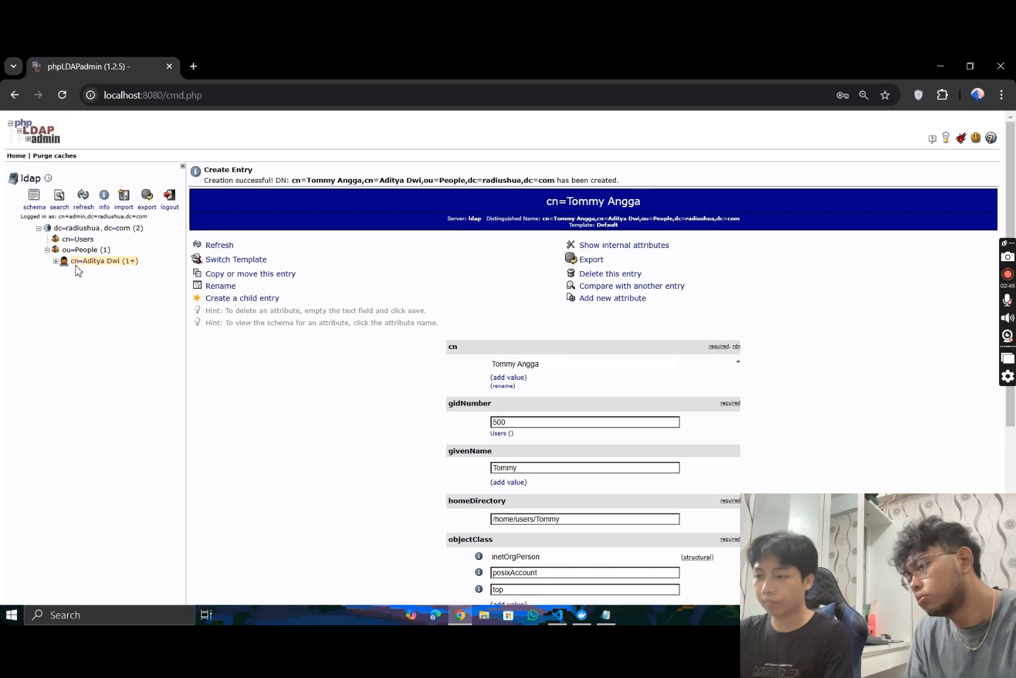
- Expand the first user's entry under ou=People and delete the second user's entry nested beneath it
click(85, 249)
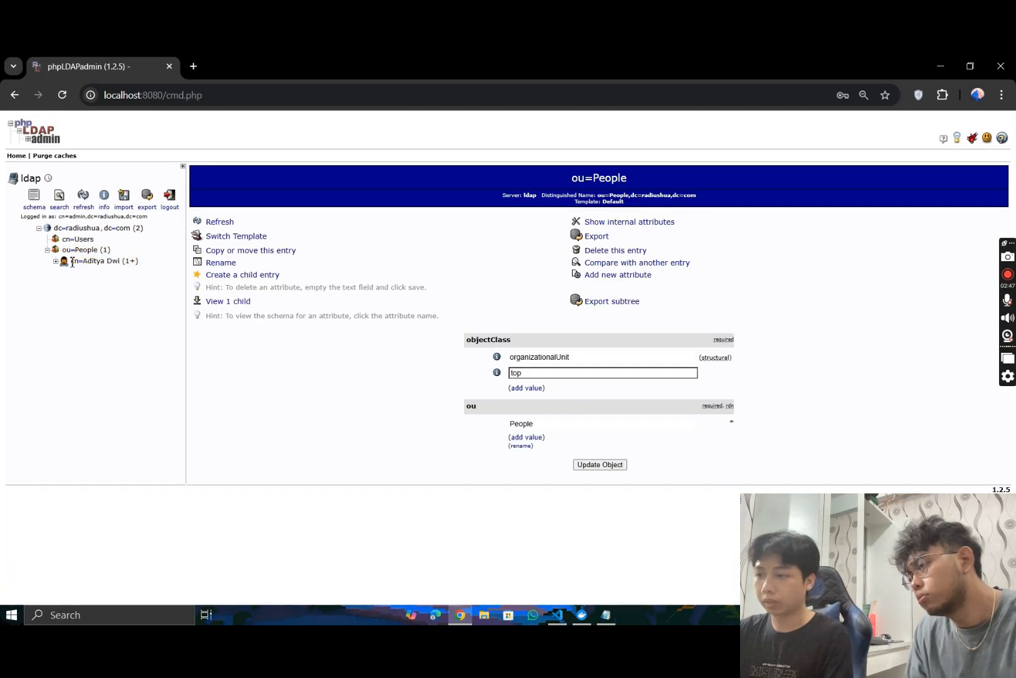
click(88, 261)
click(56, 261)
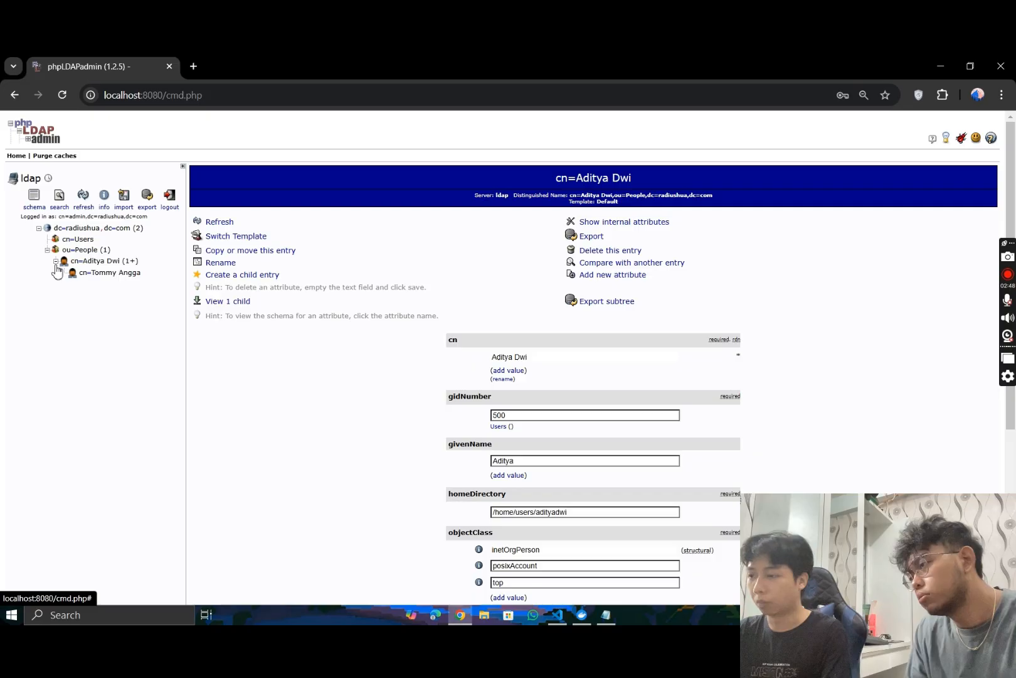
click(94, 273)
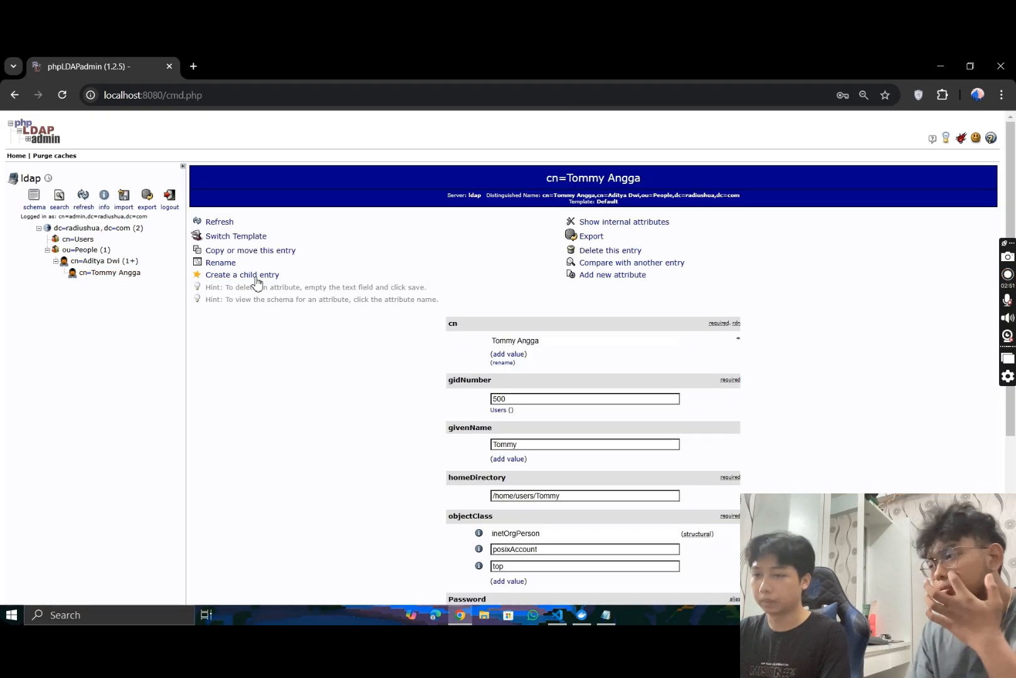
click(631, 250)
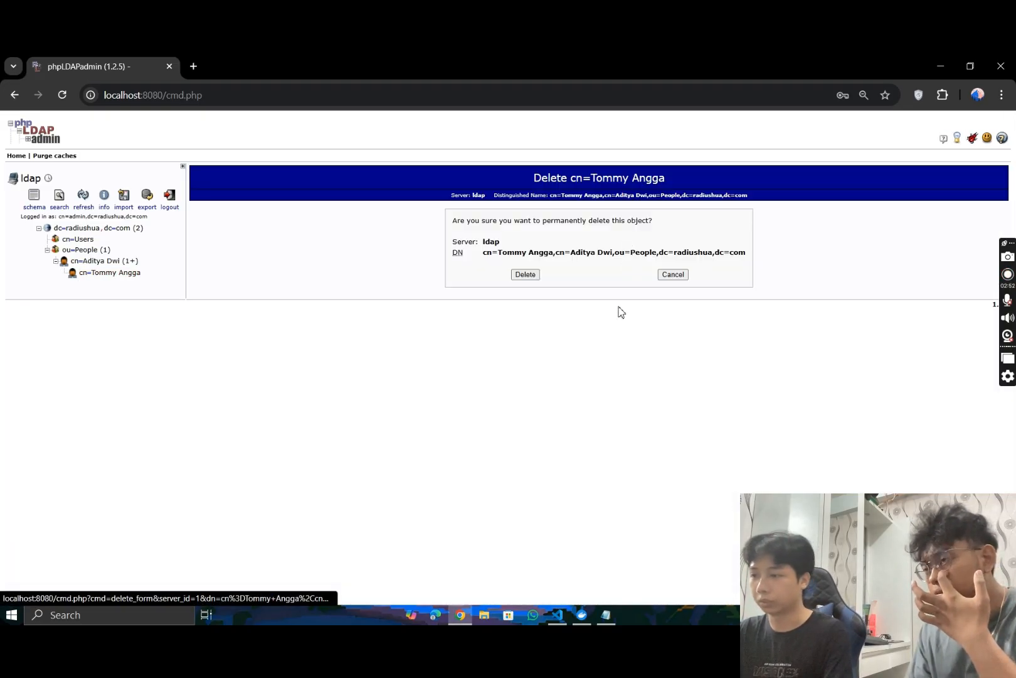
click(525, 274)
- Start a new Generic: User Account as a child of ou=People and enter the second user's first and last names
click(80, 249)
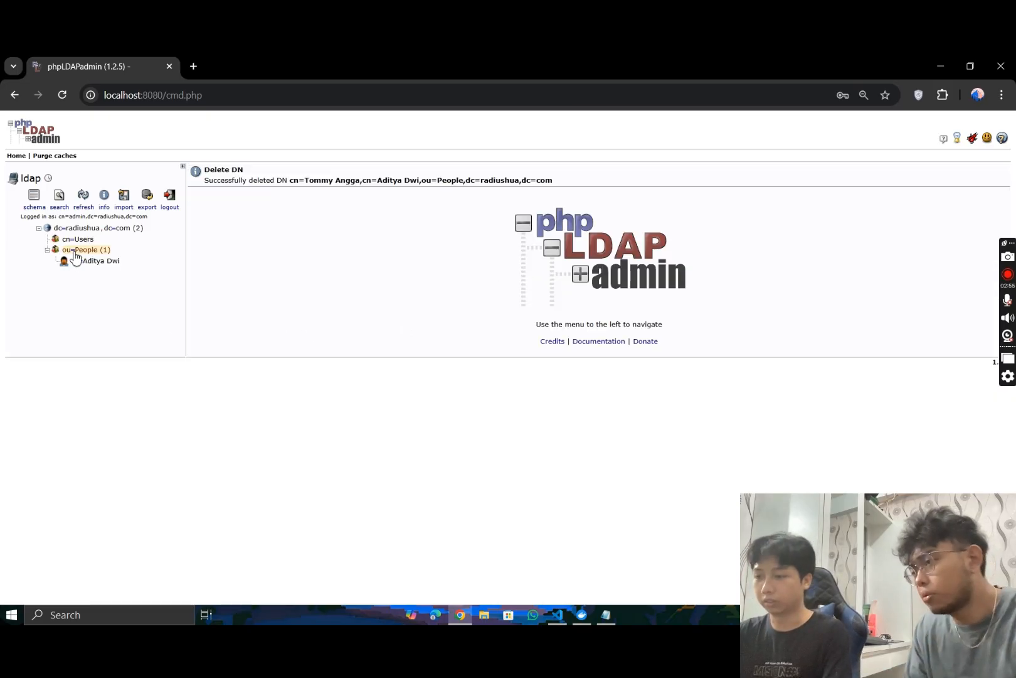
click(230, 276)
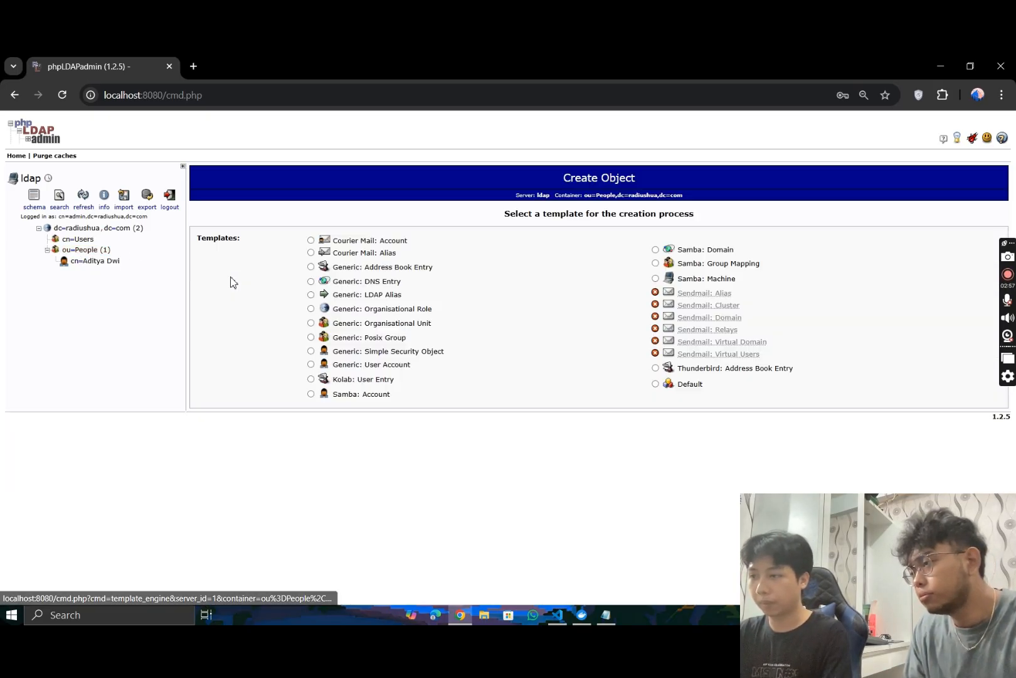
click(360, 369)
click(523, 263)
click(574, 312)
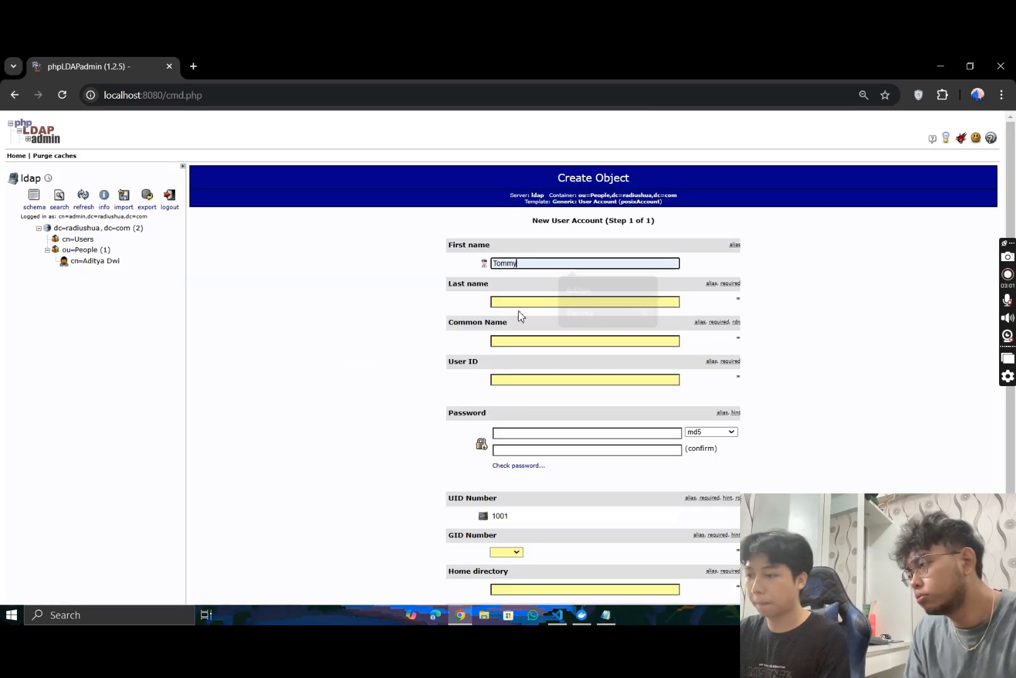
click(527, 302)
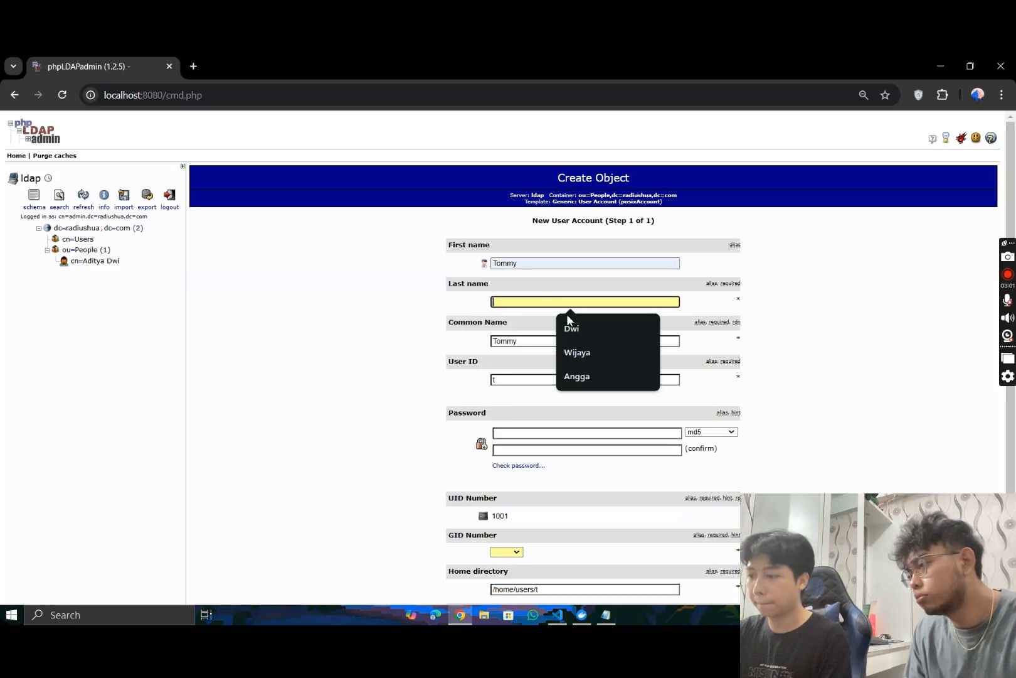
click(578, 376)
- Replace the suggested User ID with the second user's first name in lowercase, and enter and confirm the account password
click(535, 383)
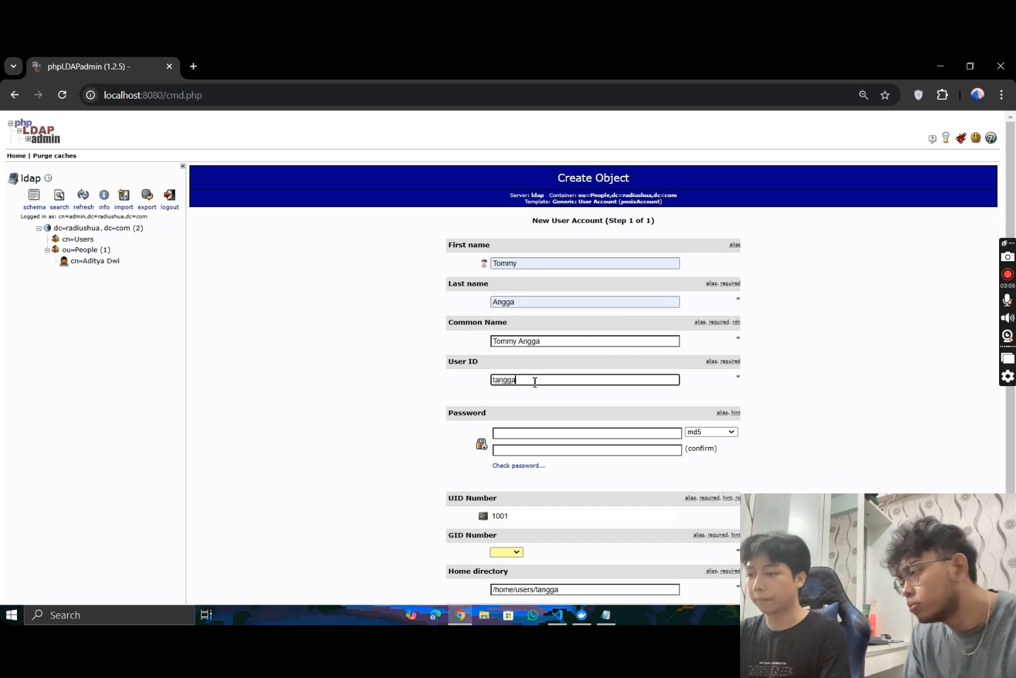
key(ctrl+a)
text(tomyy)
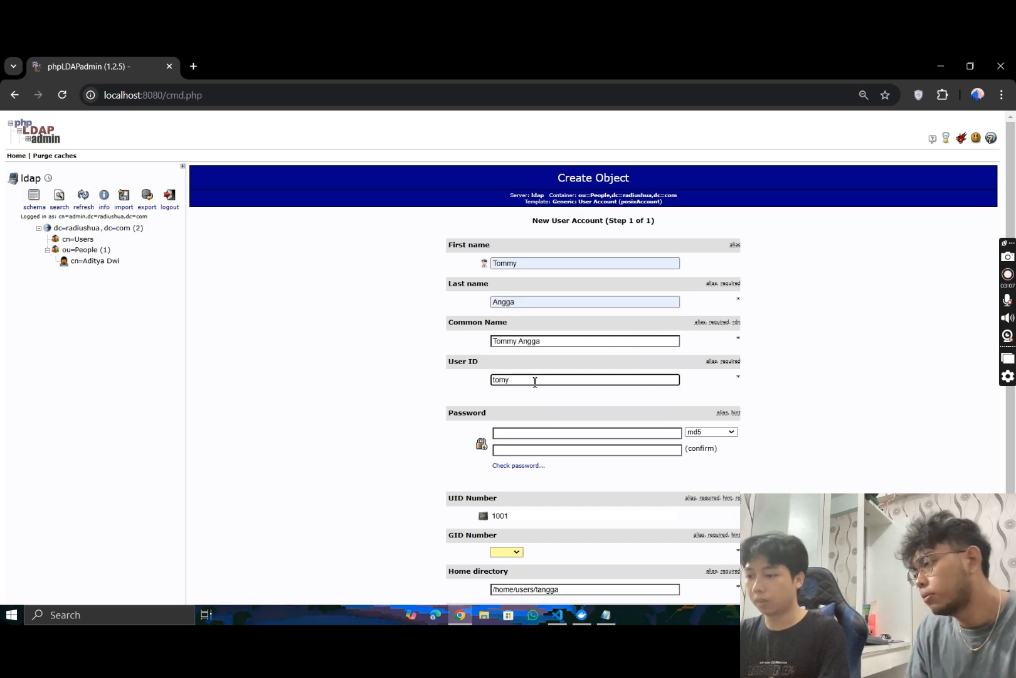
key(BackSpace)
text(my)
click(510, 433)
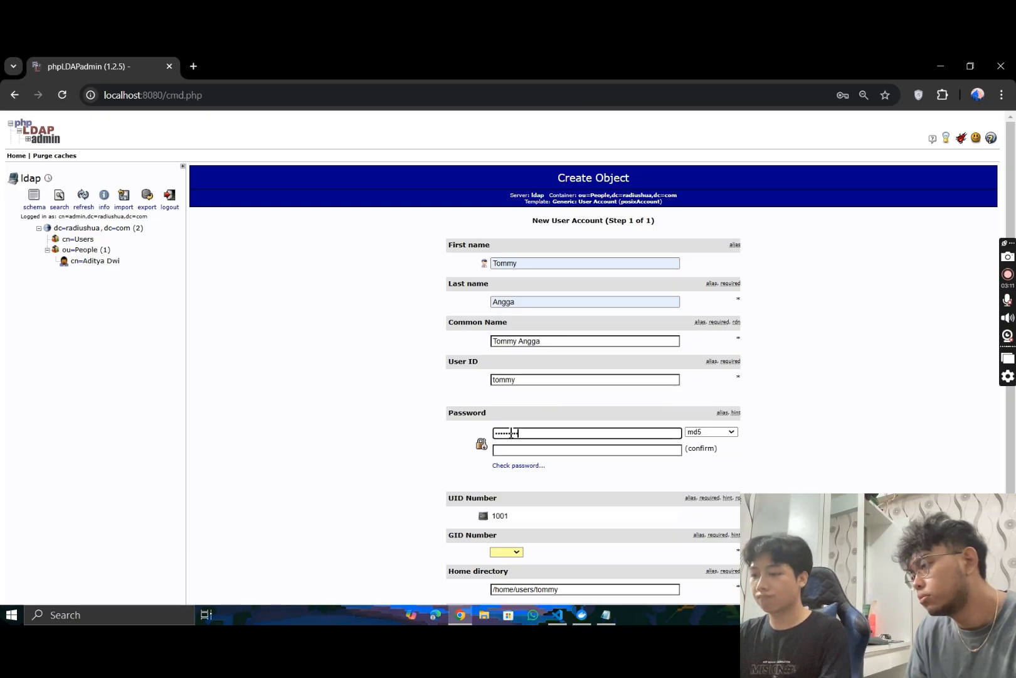
click(531, 450)
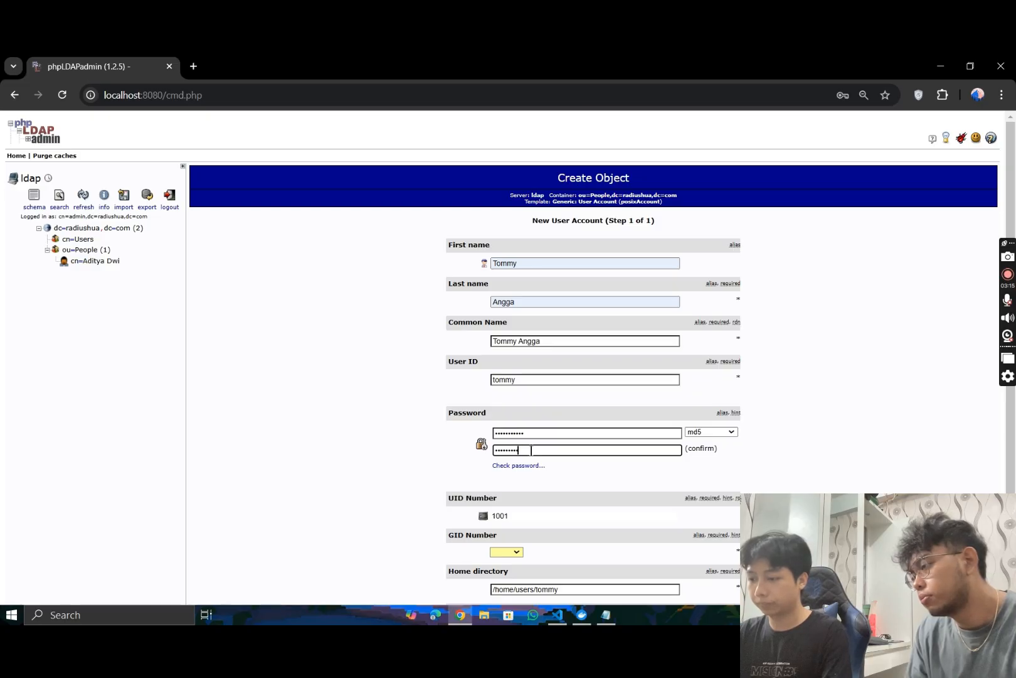
- Set the second user's GID Number to Users, then create and commit the account entry directly under ou=People
scroll(528, 448, down, 2)
click(507, 475)
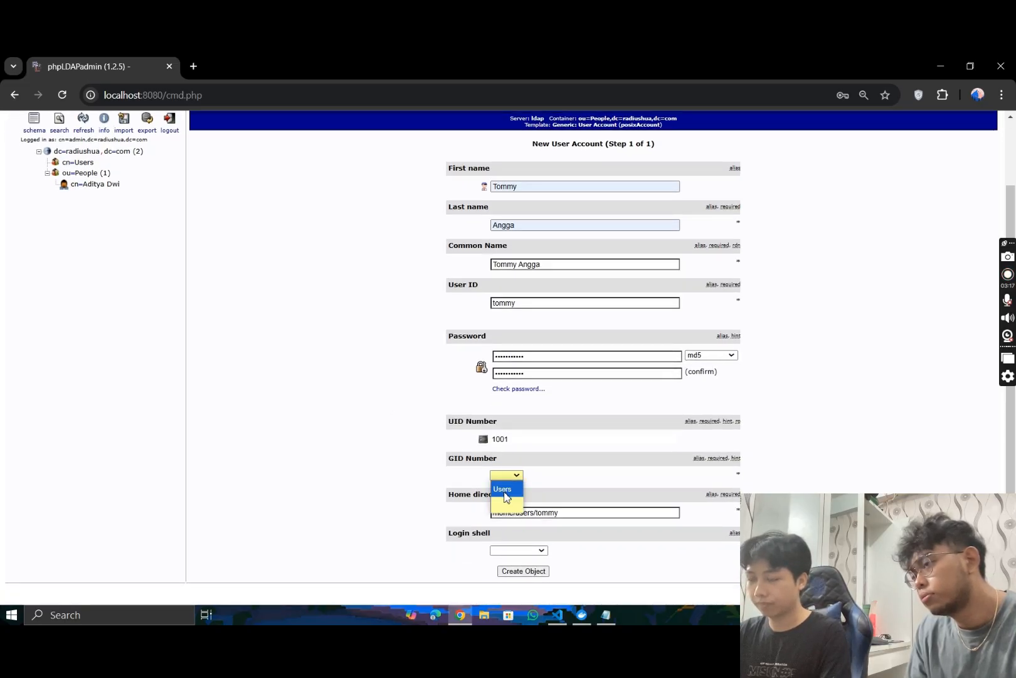
click(505, 488)
click(531, 573)
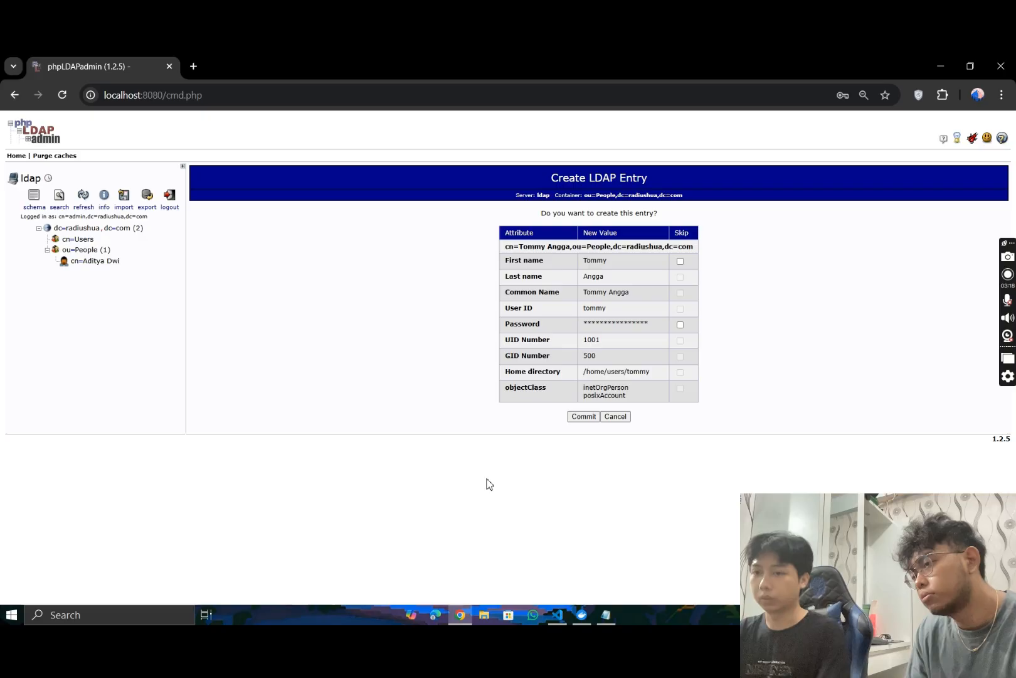
click(584, 417)
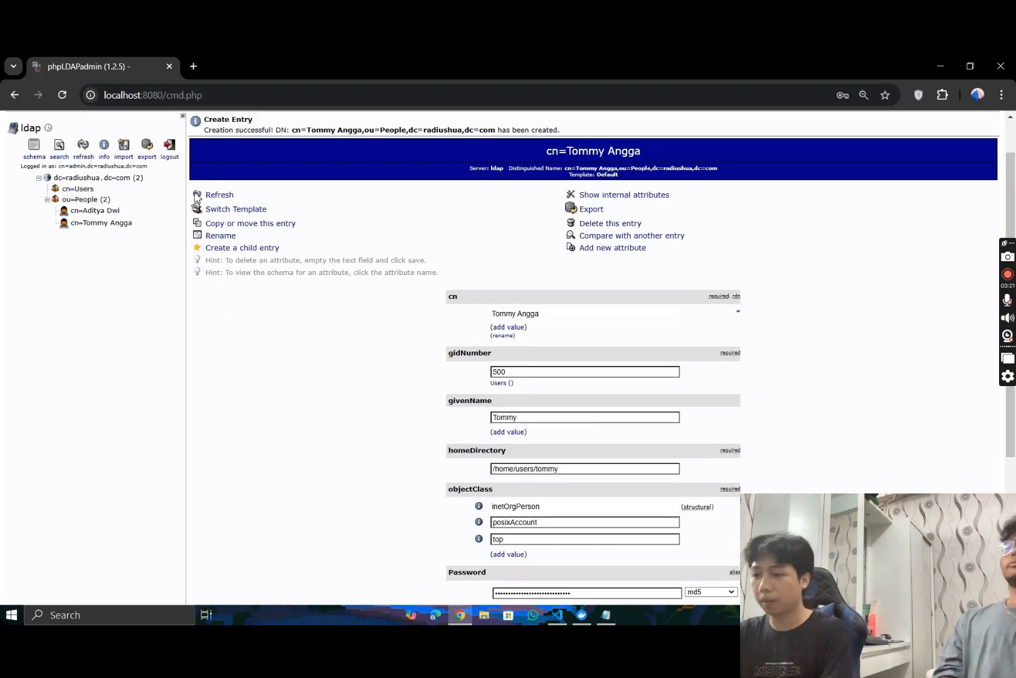
- Switch to VS Code and uncomment the entire radius service block in docker-compose.yml
click(583, 615)
click(583, 616)
click(557, 615)
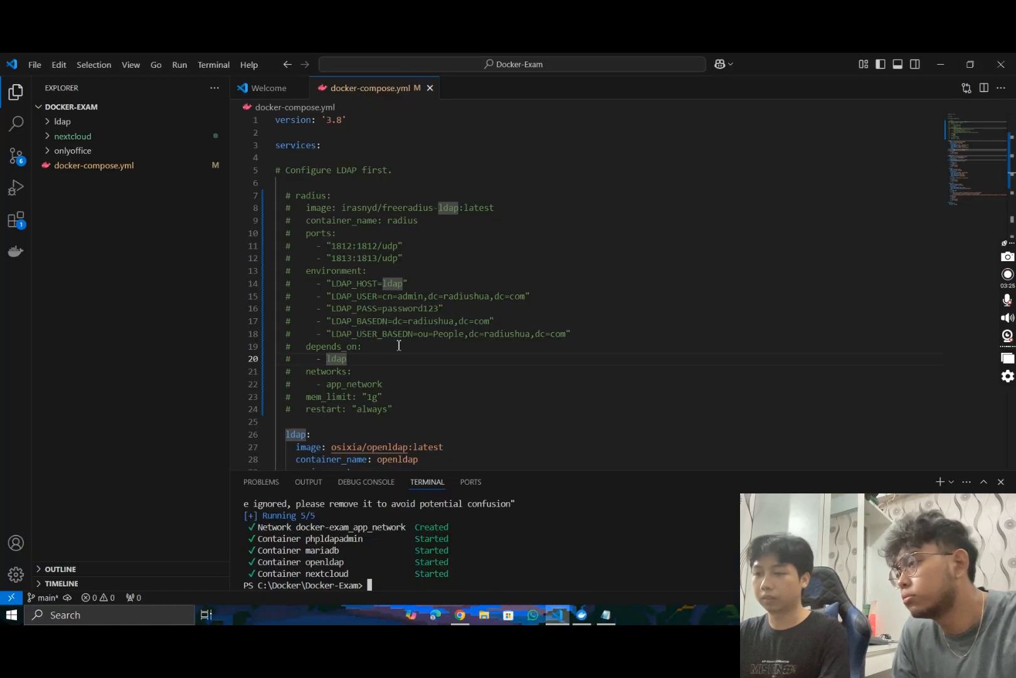
drag(402, 409, 268, 204)
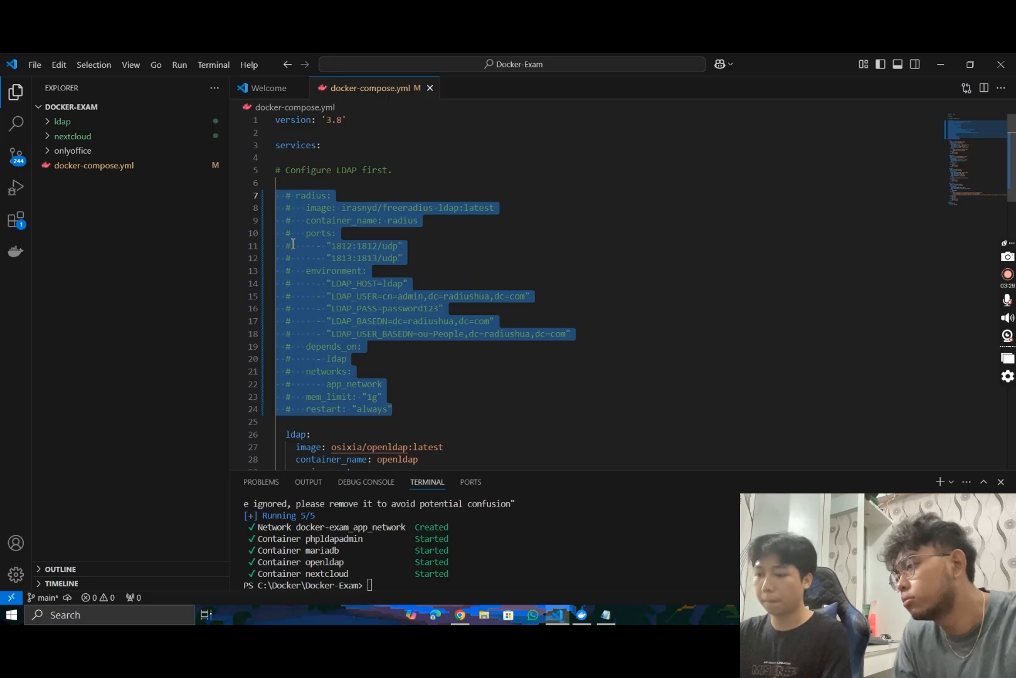
key(ctrl+slash)
click(494, 399)
scroll(496, 389, down, 2)
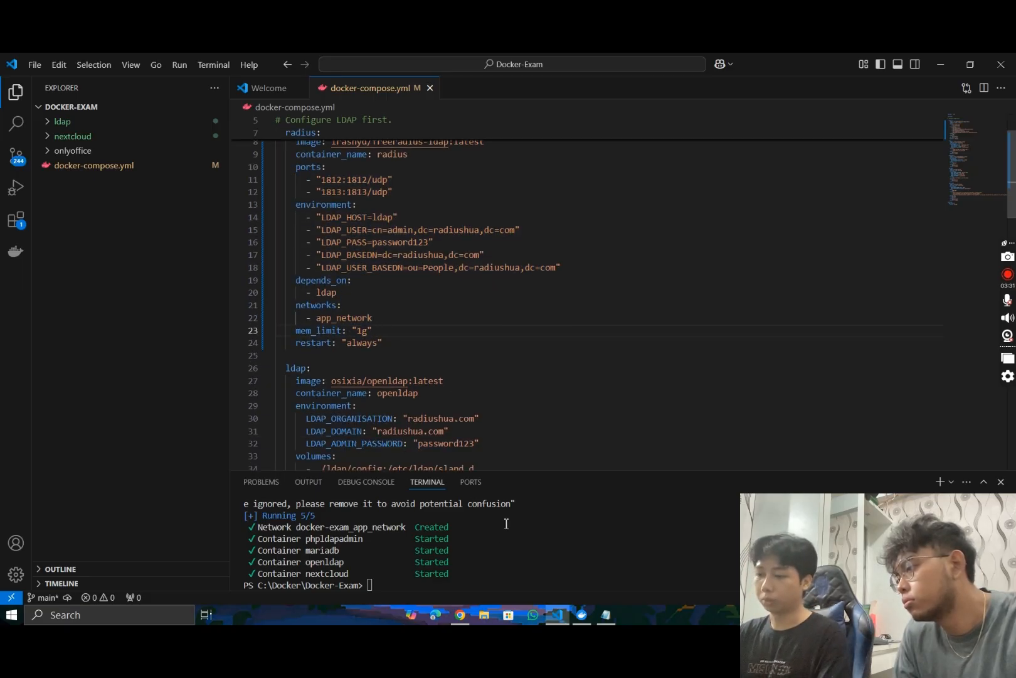
- Start only the radius service by running "docker compose up -d radius" in a cleared terminal, then clear its output
click(495, 572)
key(ctrl+l)
key(Up)
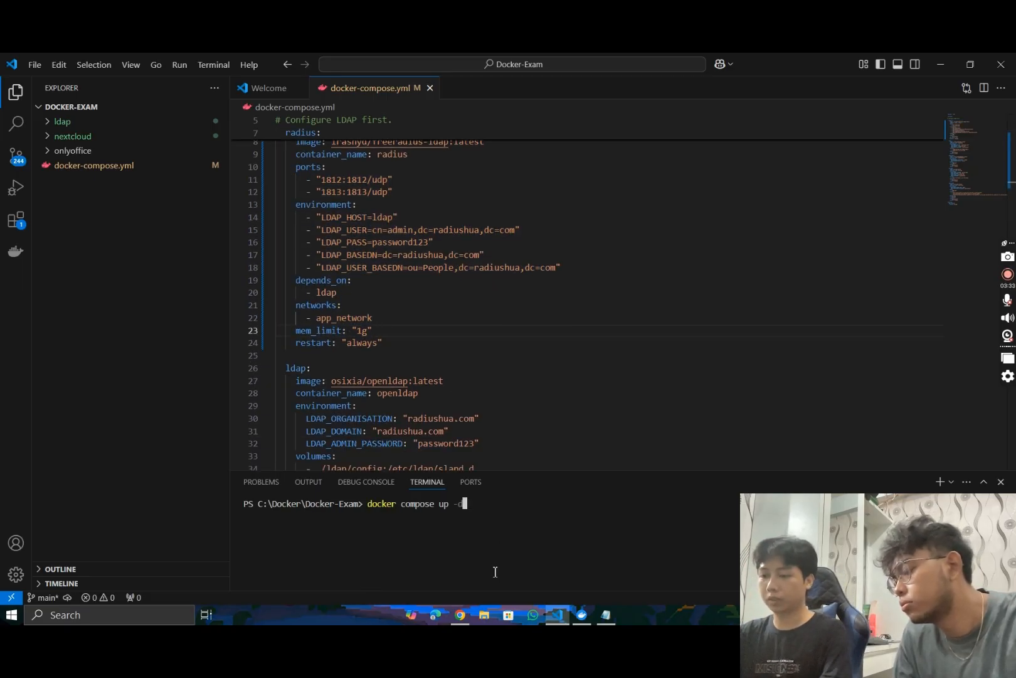
text(radius)
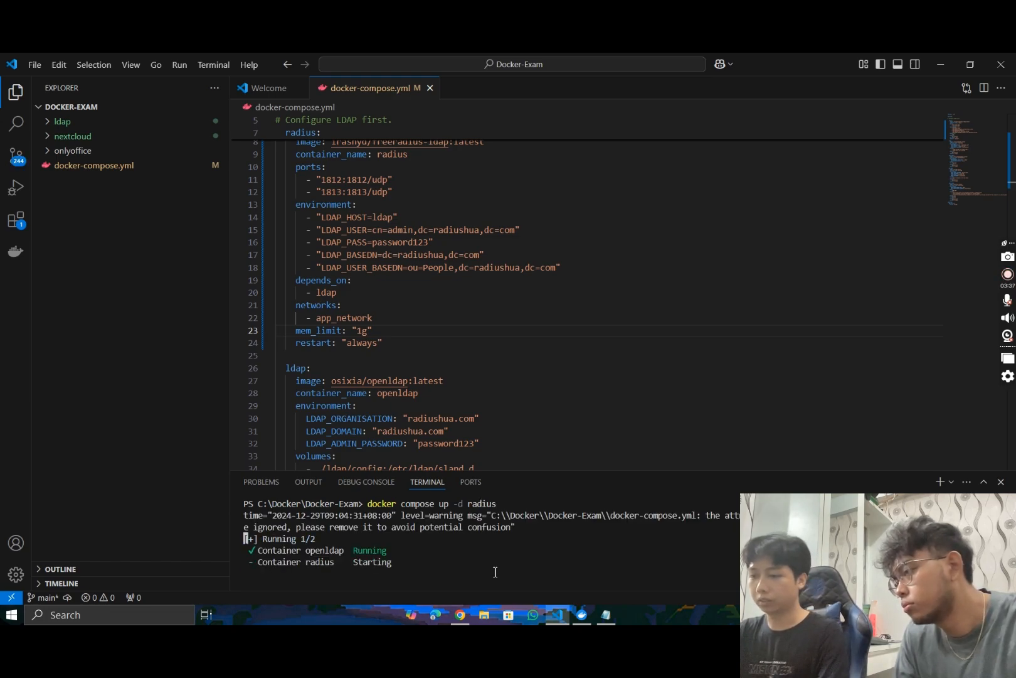
key(ctrl+l)
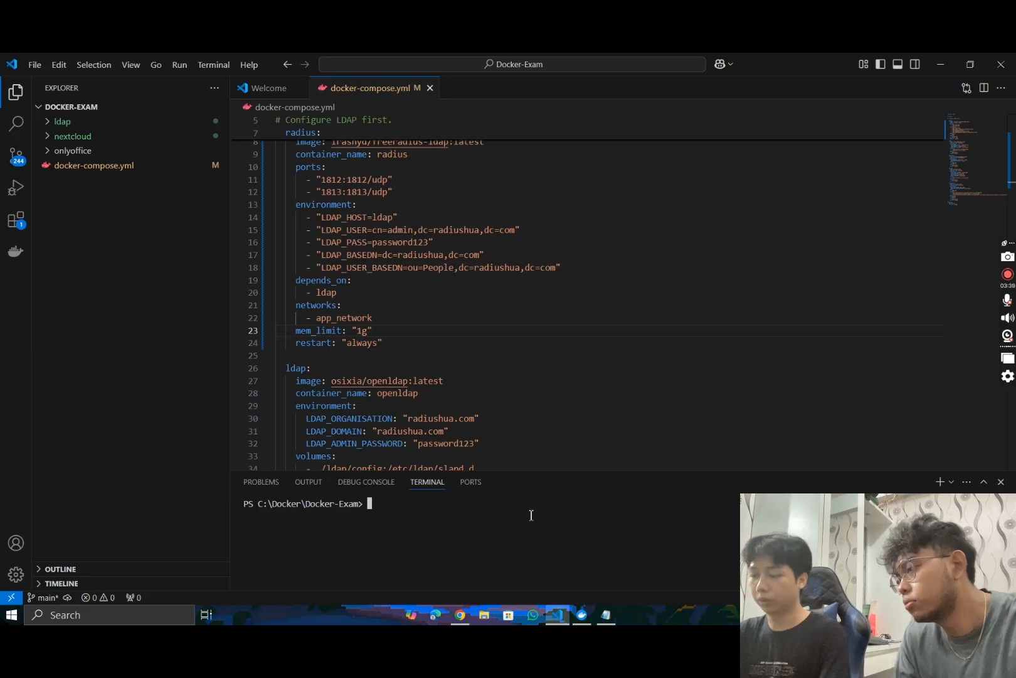
- Switch to Docker Desktop, check the radius container's status, and open the nextcloud container's 8082:80 web page
click(576, 546)
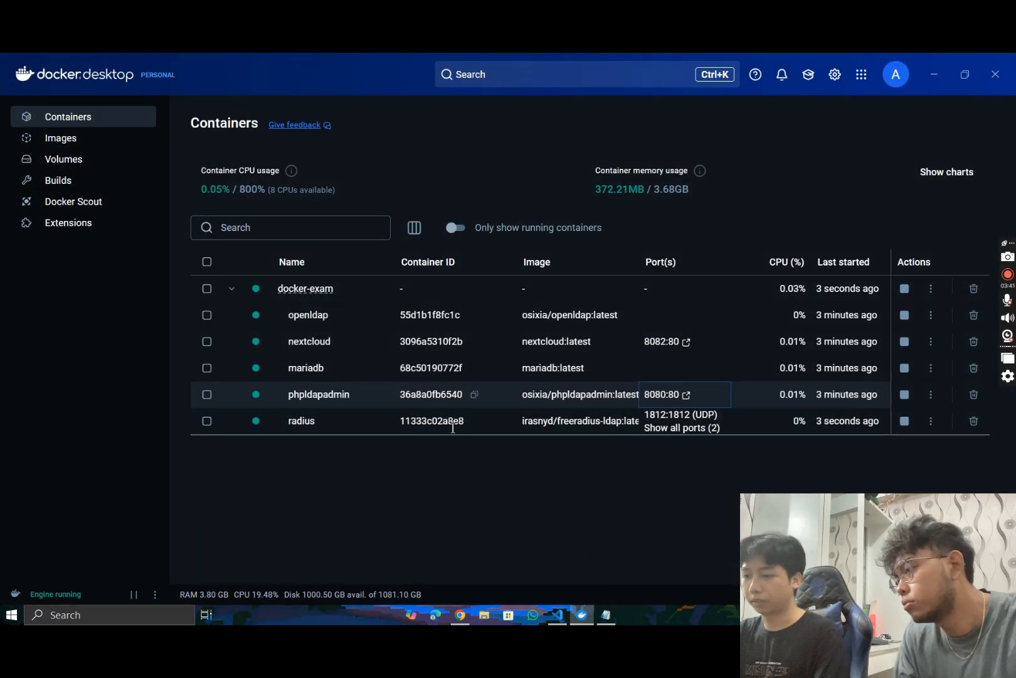
click(585, 616)
scroll(511, 377, up, 2)
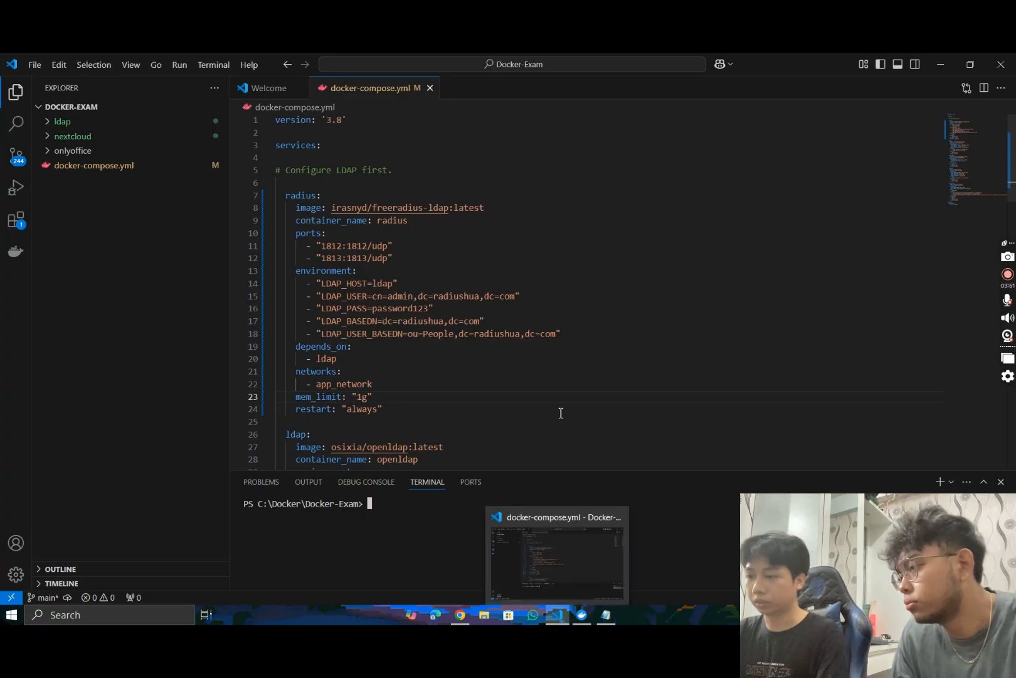
click(583, 614)
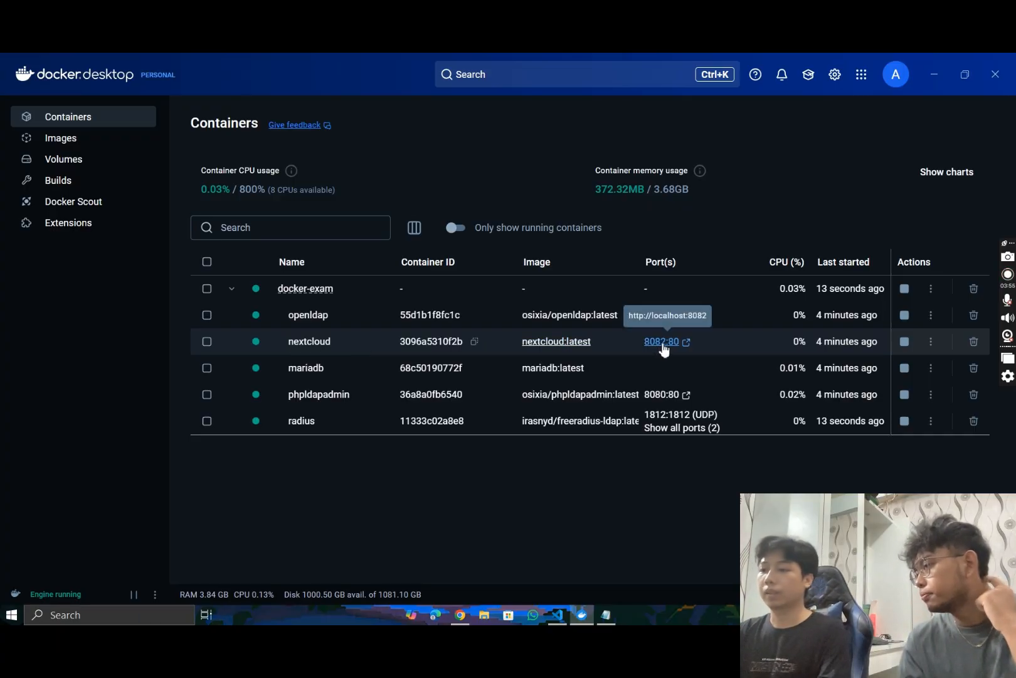
click(663, 344)
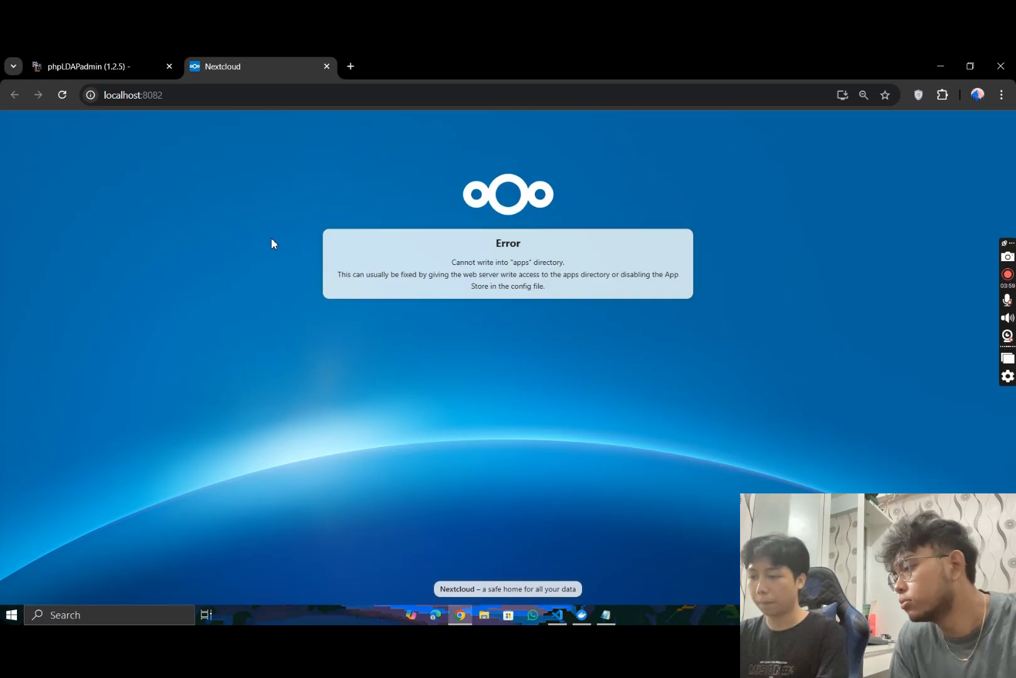
- Return to VS Code, open a shell in the nextcloud container with "docker exec -it nextcloud bash", and clear the terminal
click(557, 615)
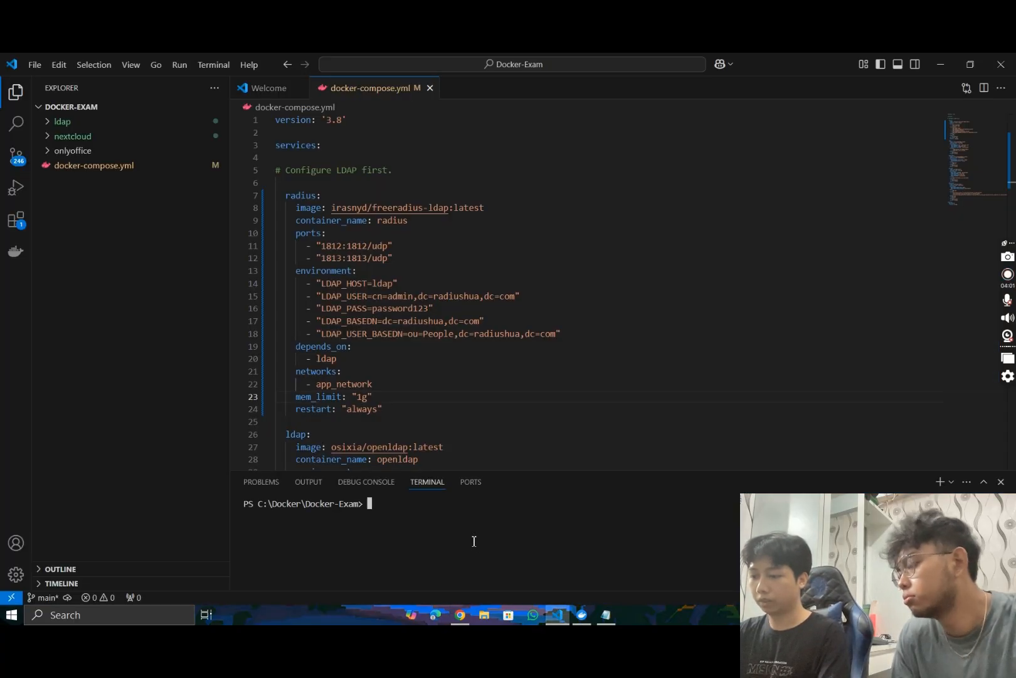
key(Up)
key(Up)
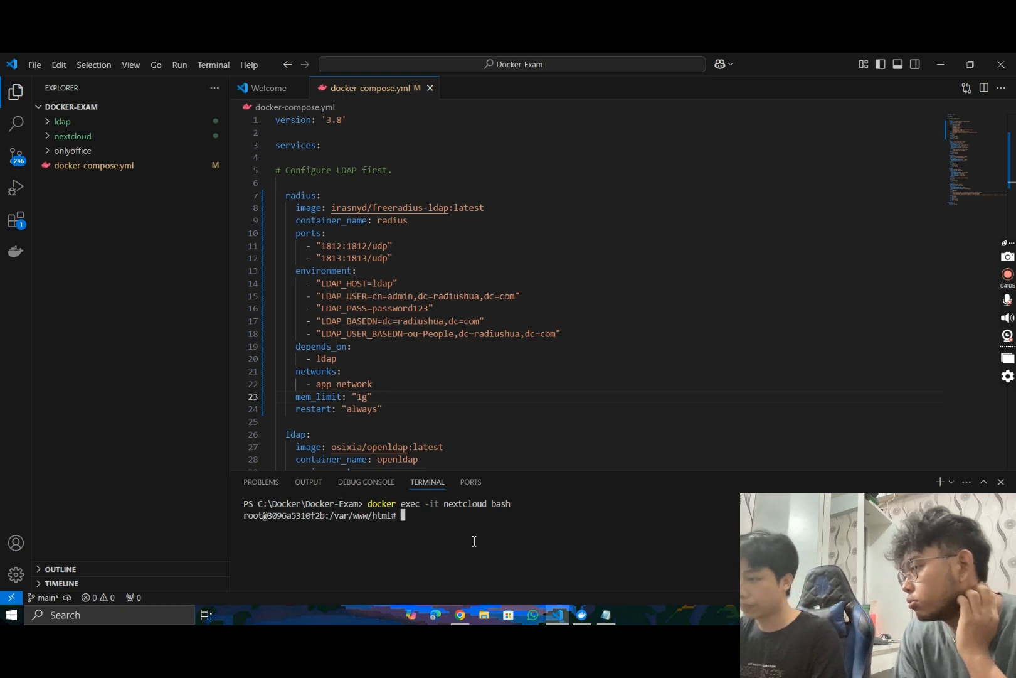
key(ctrl+l)
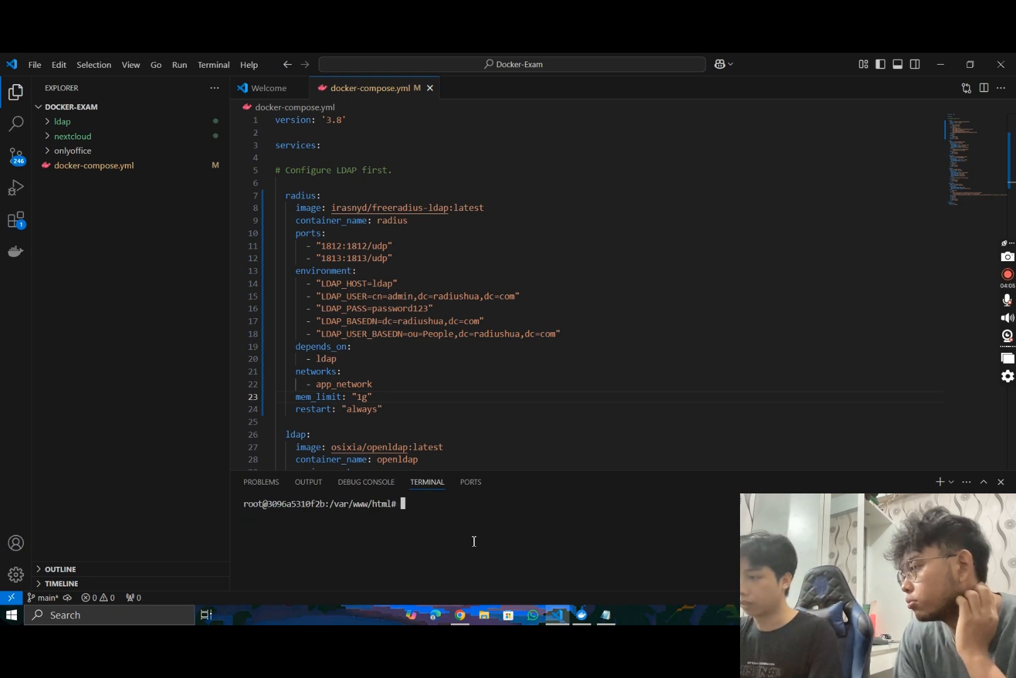
- Copy the command "chown -R www-data:www-data /var/www/html" from the Notepad note and minimise that note
click(605, 615)
drag(812, 287, 578, 292)
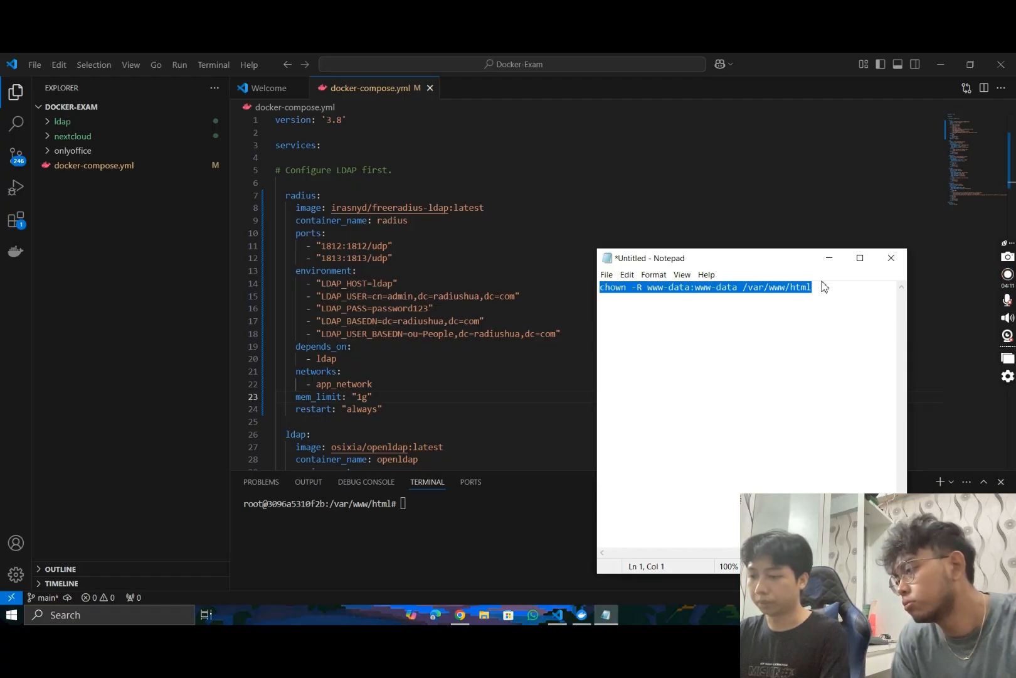
click(829, 257)
- Run "chown -R www-data:www-data /var/www/html" in the nextcloud container shell, then switch to Chrome and reload the Nextcloud page at localhost:8082
scroll(447, 404, down, 8)
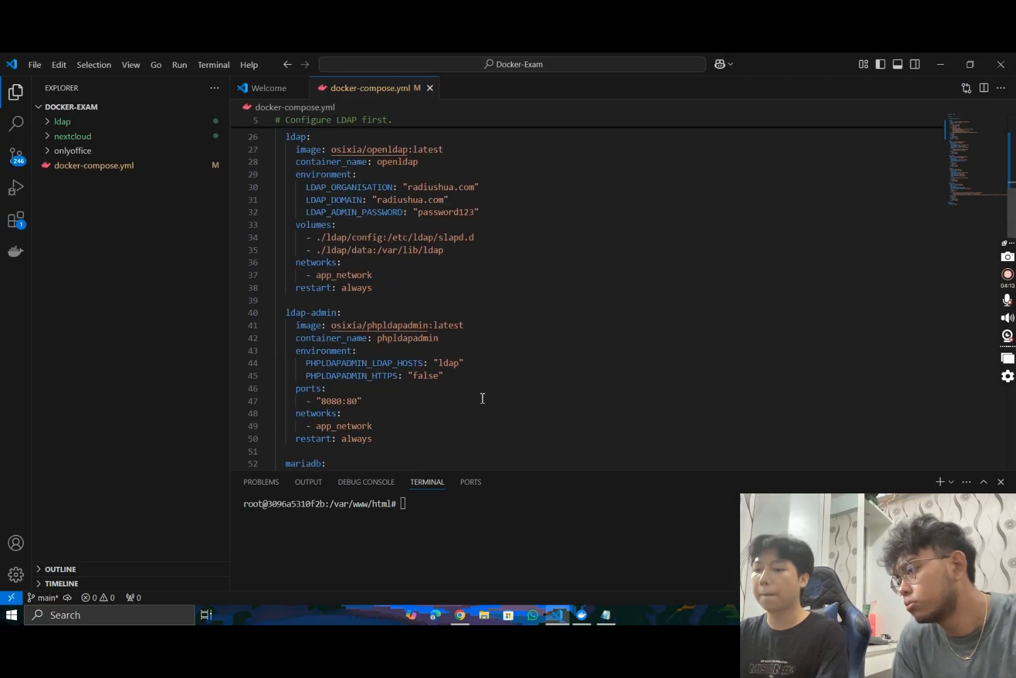
scroll(482, 397, down, 6)
scroll(420, 414, up, 4)
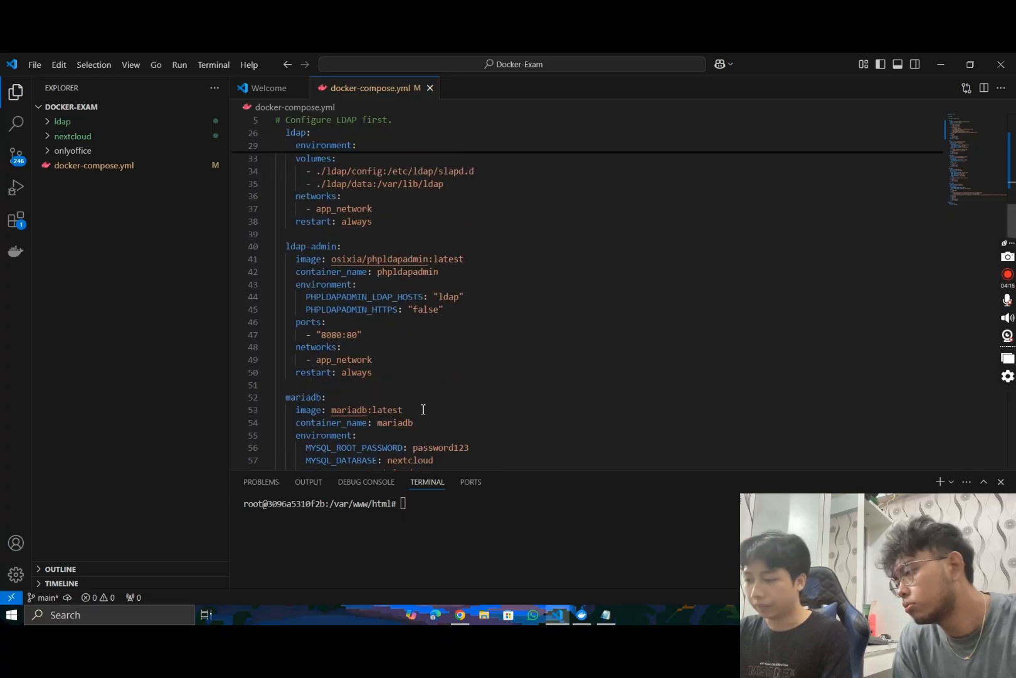
scroll(423, 409, up, 2)
scroll(421, 408, down, 10)
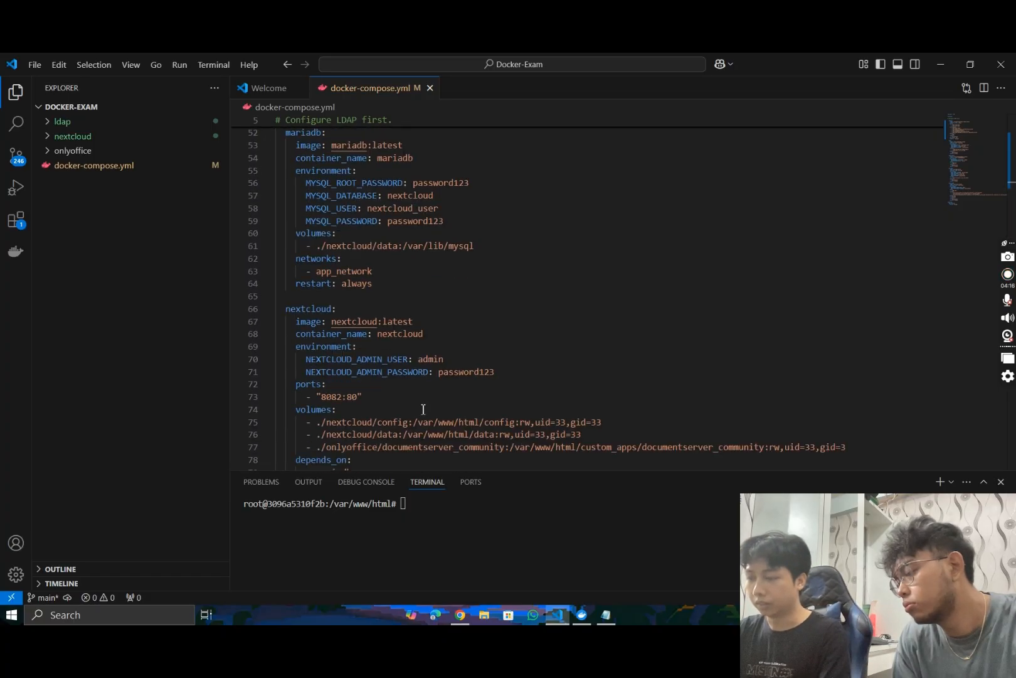
click(403, 509)
text(chown -R www-data:www-data /var/www/html)
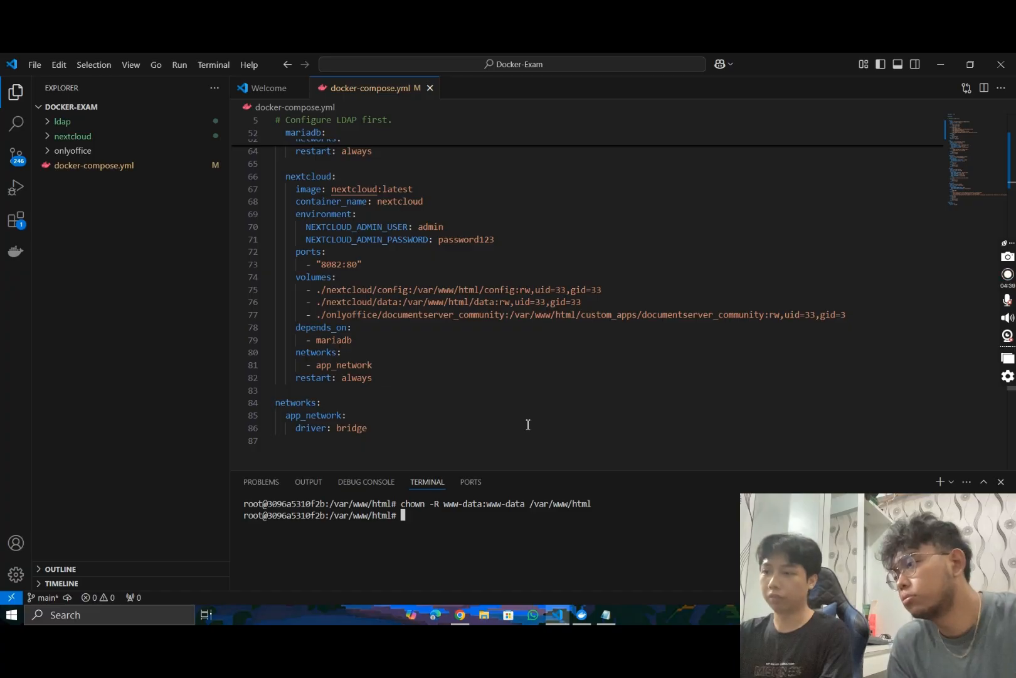
click(462, 615)
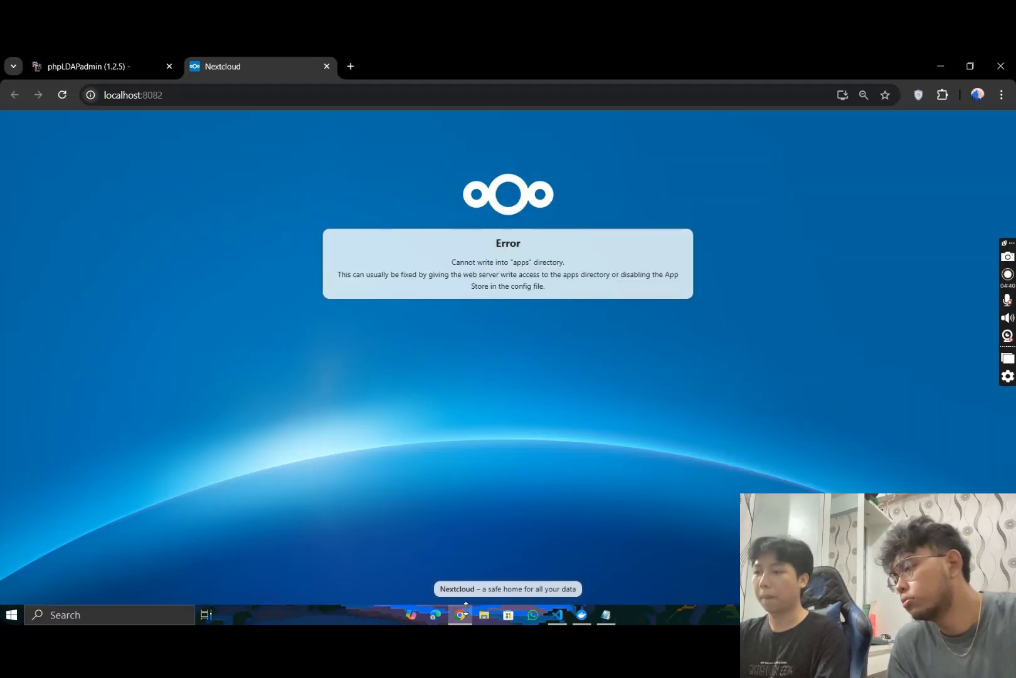
click(63, 94)
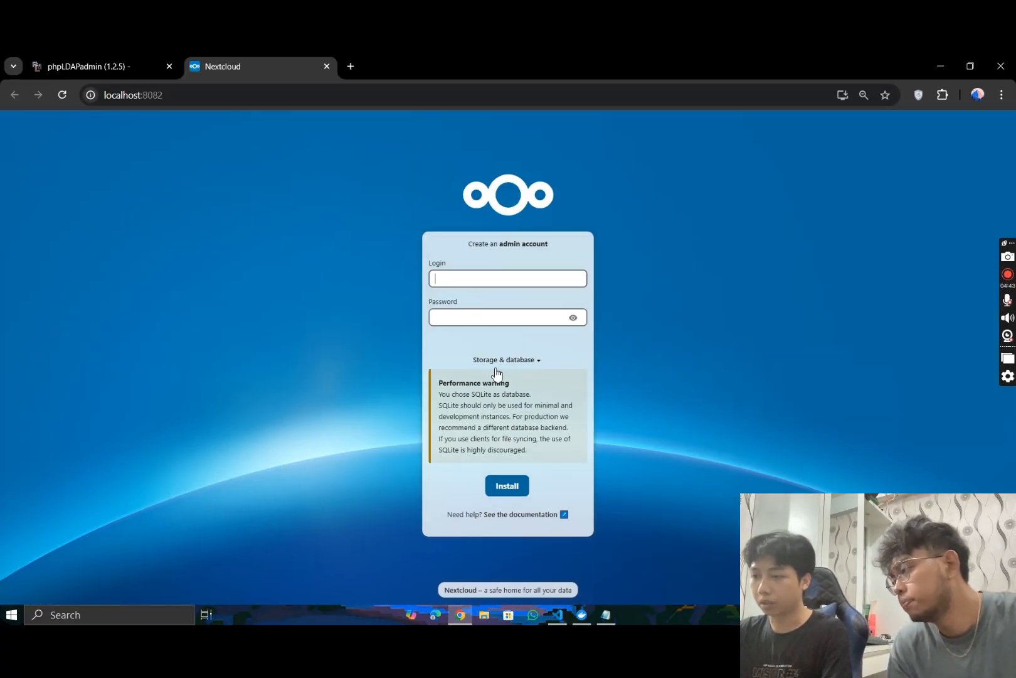
- Look up the Nextcloud admin credentials in docker-compose.yml in VS Code and enter "admin" as the admin account login in Chrome
click(556, 615)
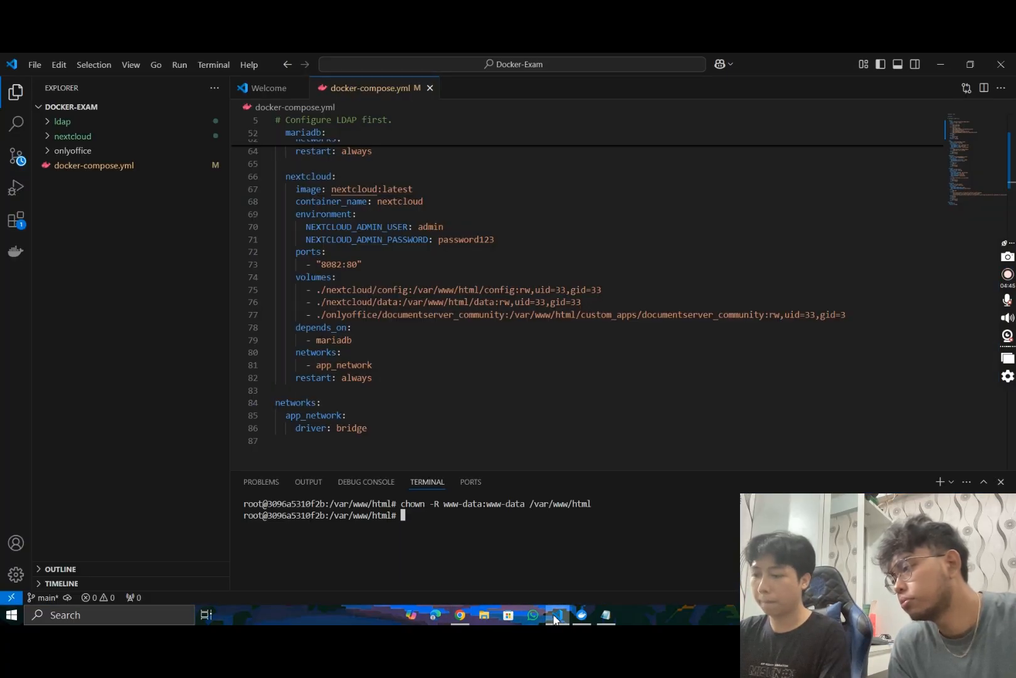
scroll(462, 300, up, 4)
scroll(462, 300, down, 2)
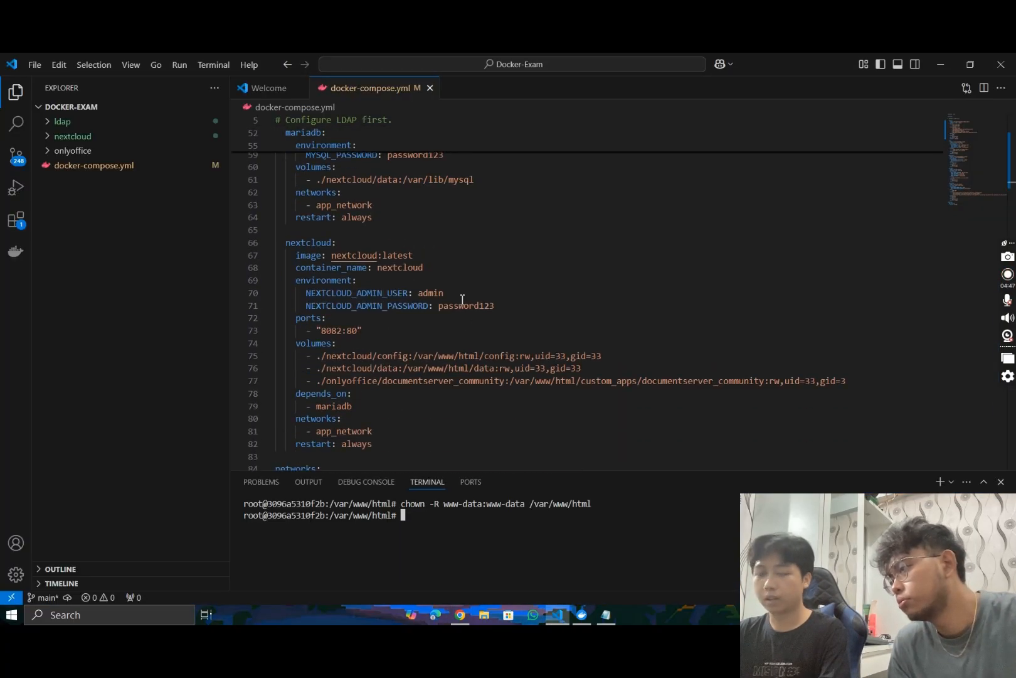
click(556, 615)
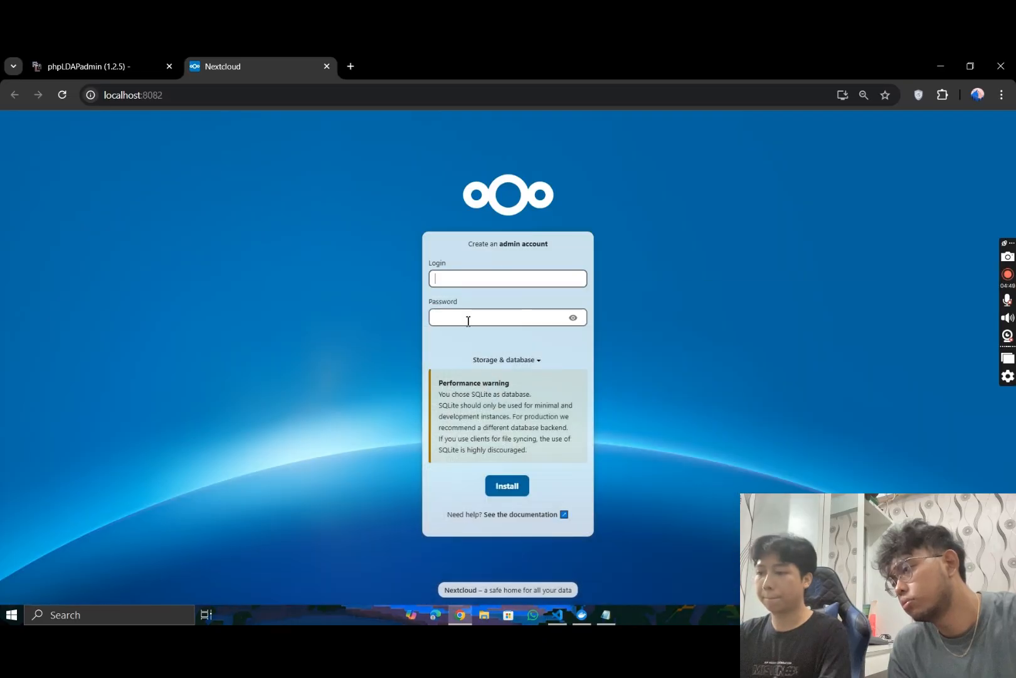
text(admin)
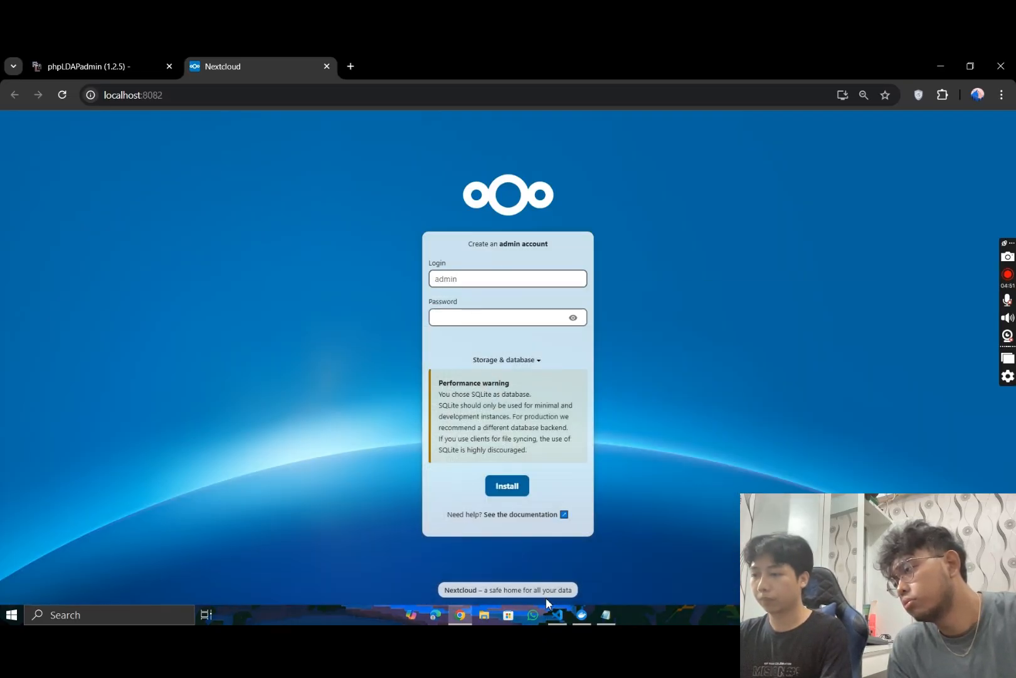
- Recheck the compose file, enter the Nextcloud admin account password, run the installation, and skip the recommended apps
click(556, 615)
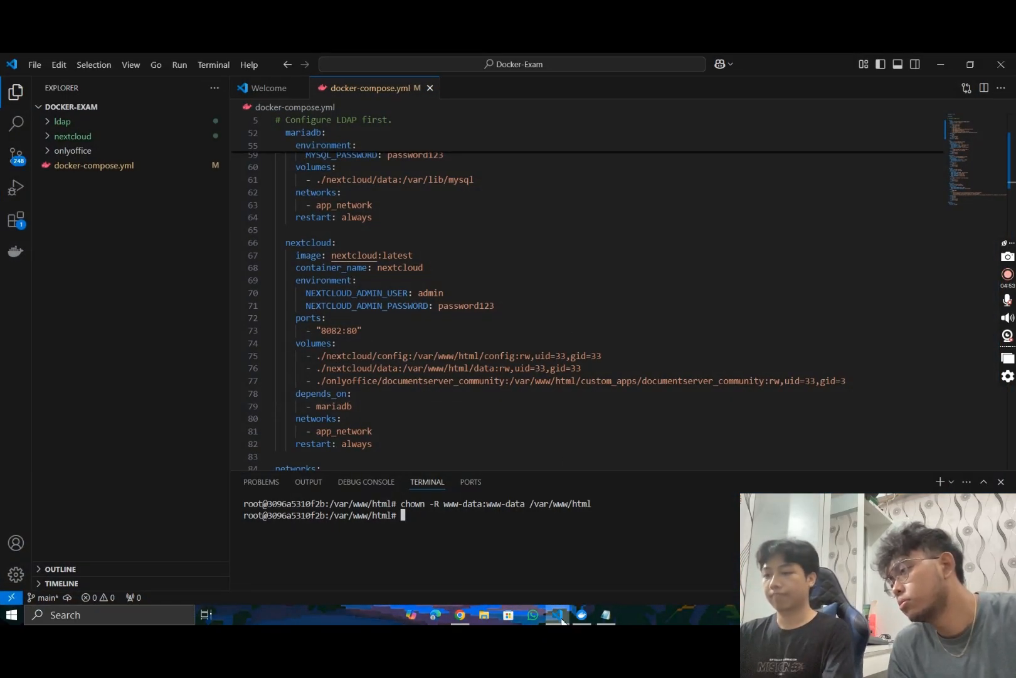
click(561, 618)
click(515, 320)
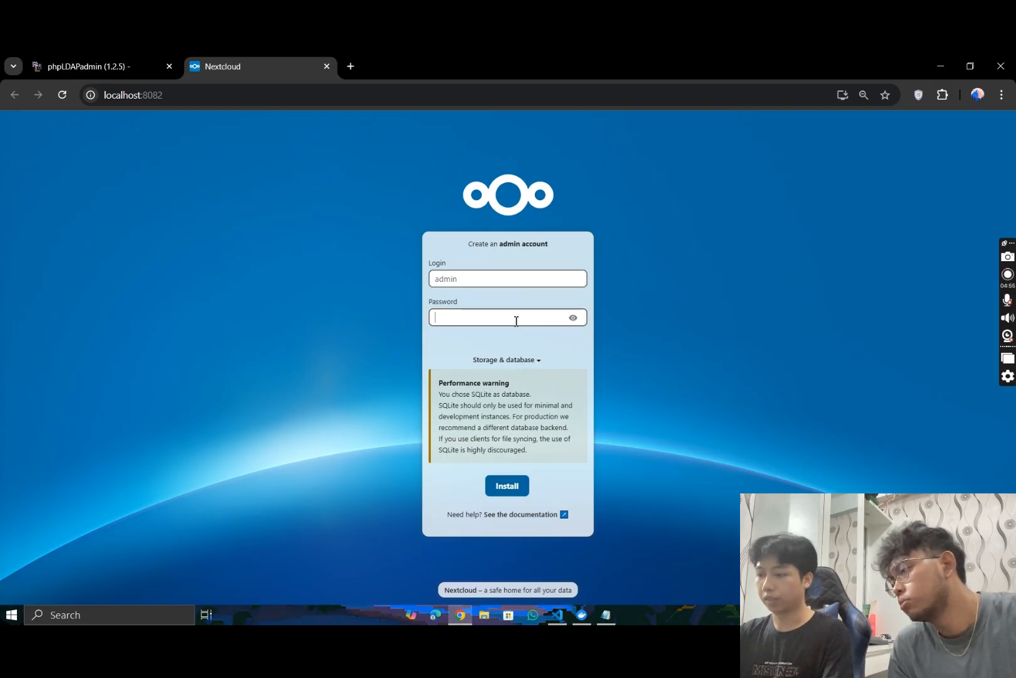
text(password1)
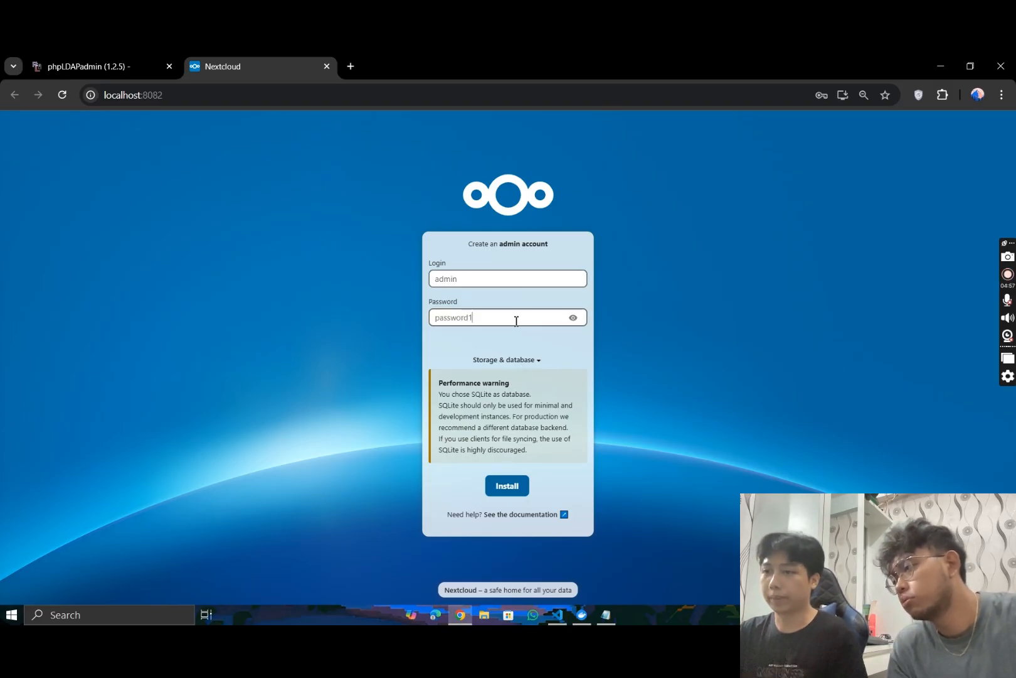
text(23)
click(502, 480)
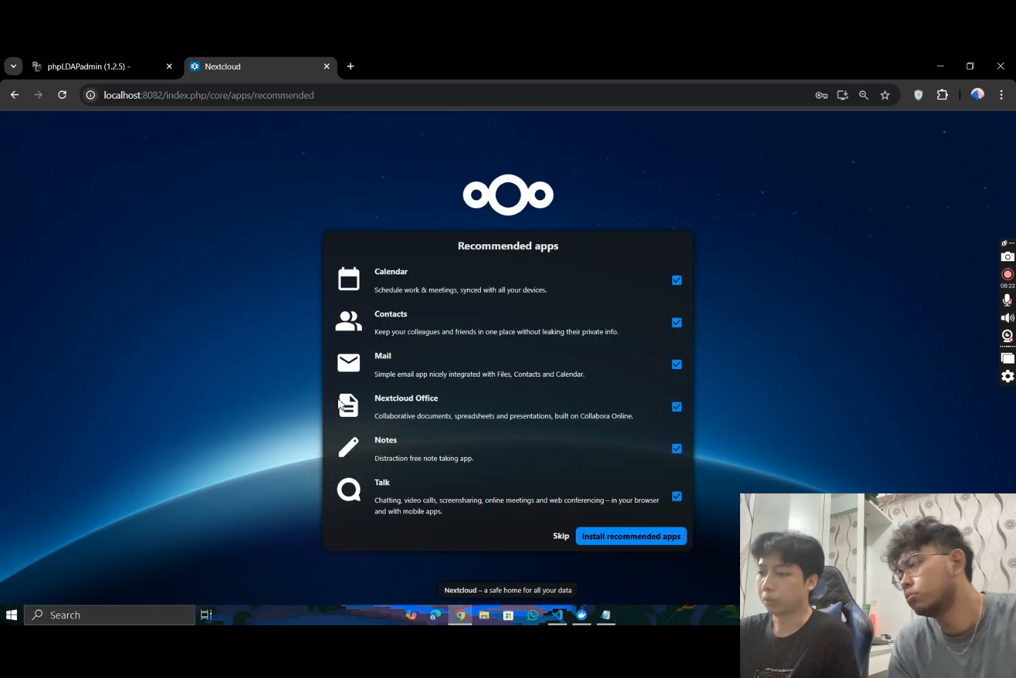
click(560, 535)
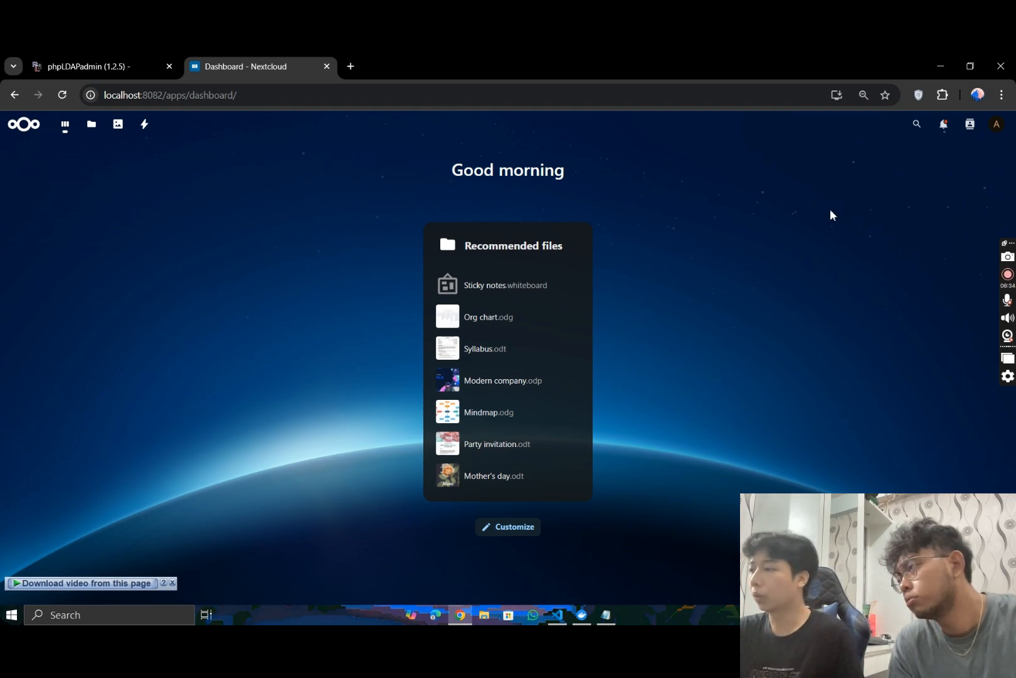
- Open Nextcloud's installed apps list from the account's Apps page and enable the "LDAP user and group backend" app
click(998, 125)
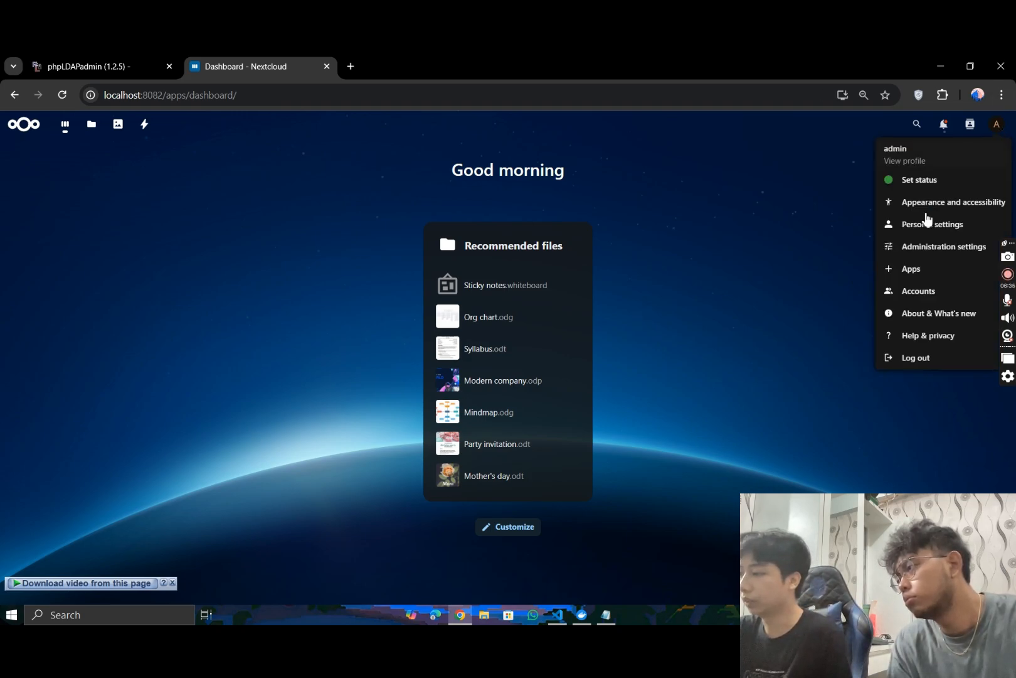
click(909, 272)
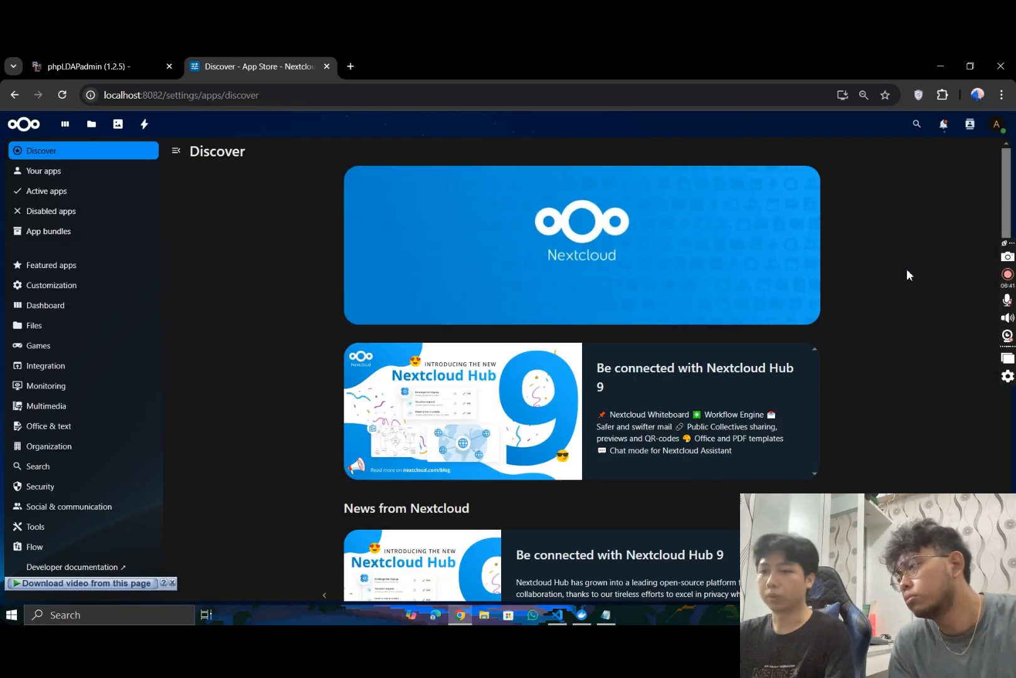
scroll(527, 339, down, 10)
scroll(527, 339, up, 10)
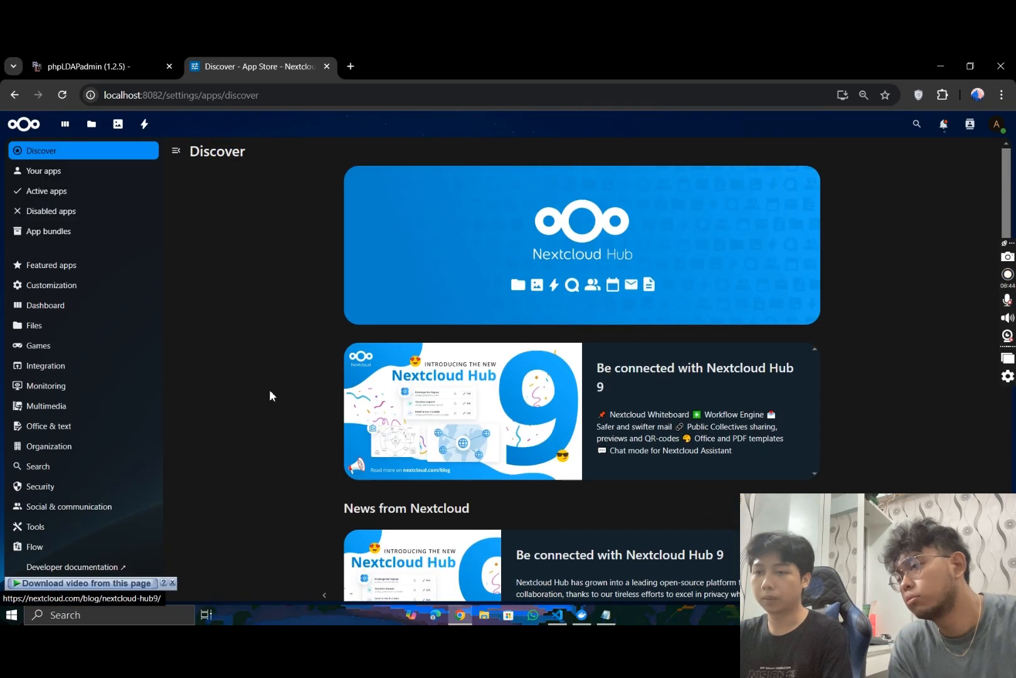
click(50, 172)
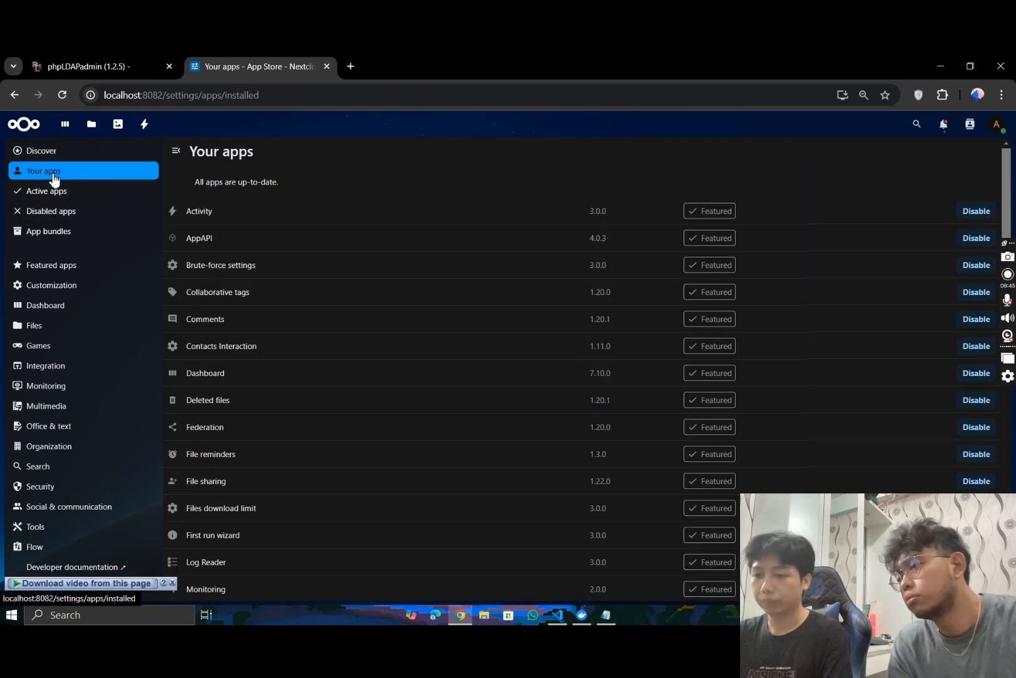
scroll(363, 374, down, 10)
scroll(363, 375, down, 5)
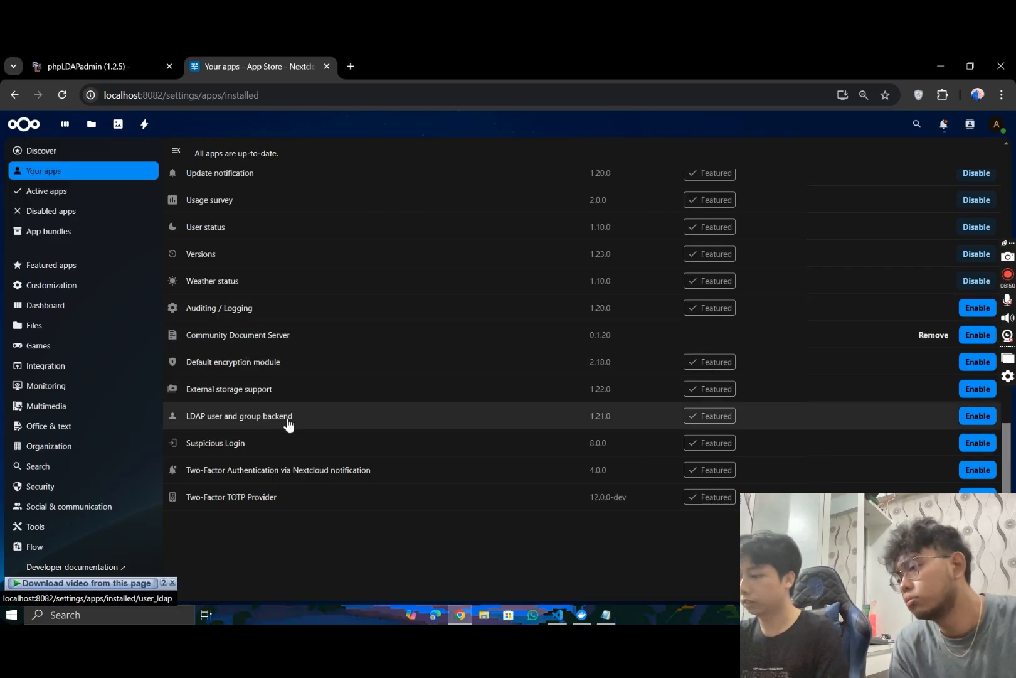
click(974, 416)
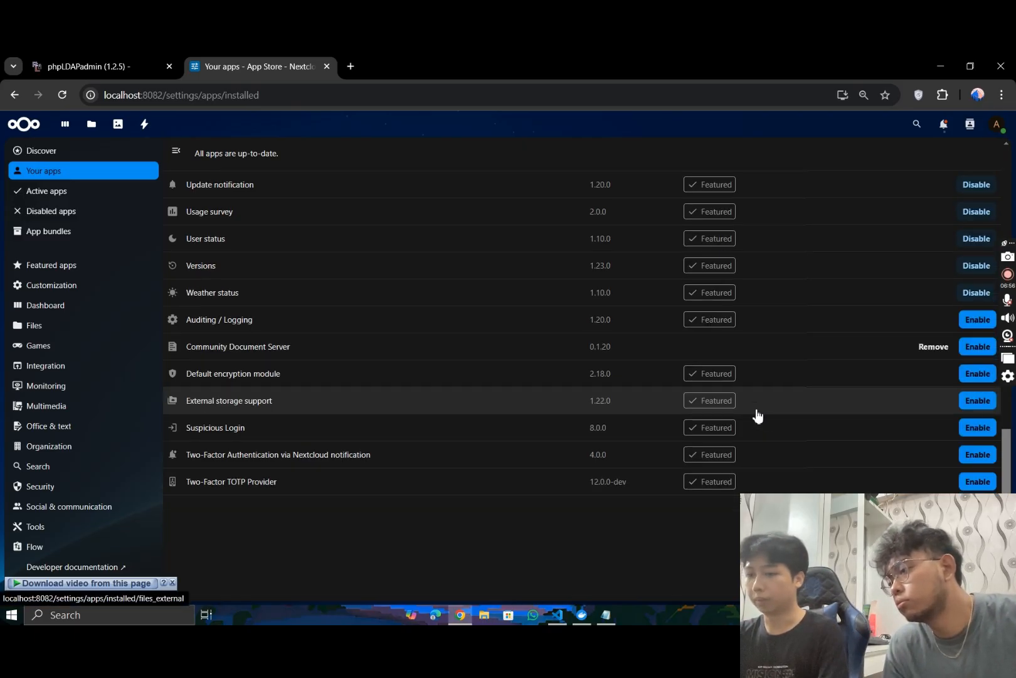
- Go to the personal settings of the admin account and open the LDAP/AD integration administration page
scroll(756, 414, up, 7)
scroll(565, 351, up, 1)
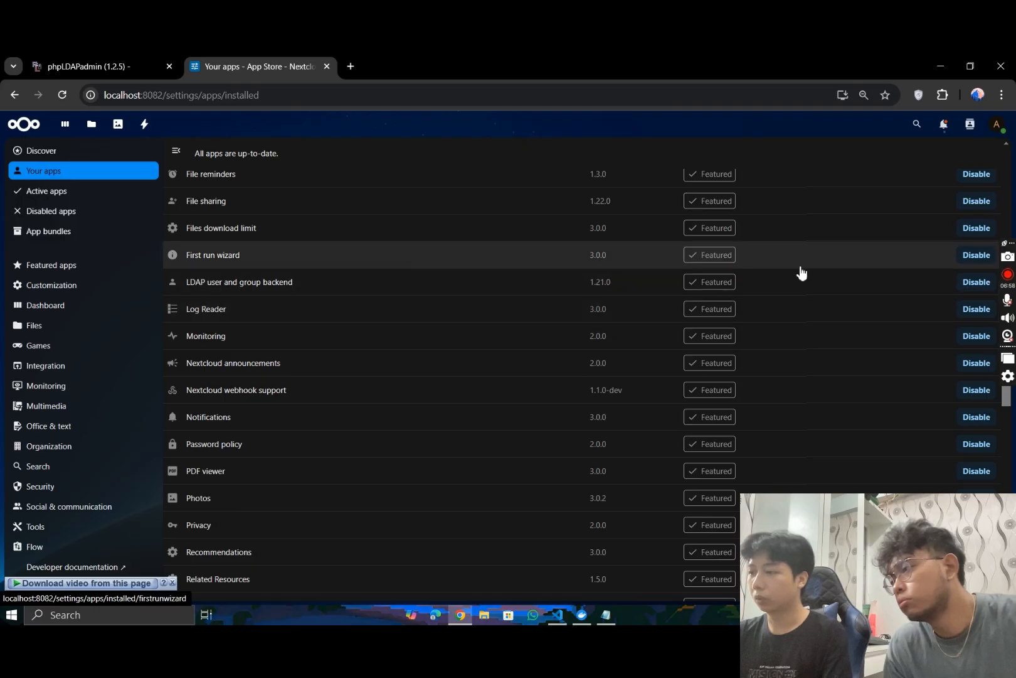
scroll(753, 251, up, 4)
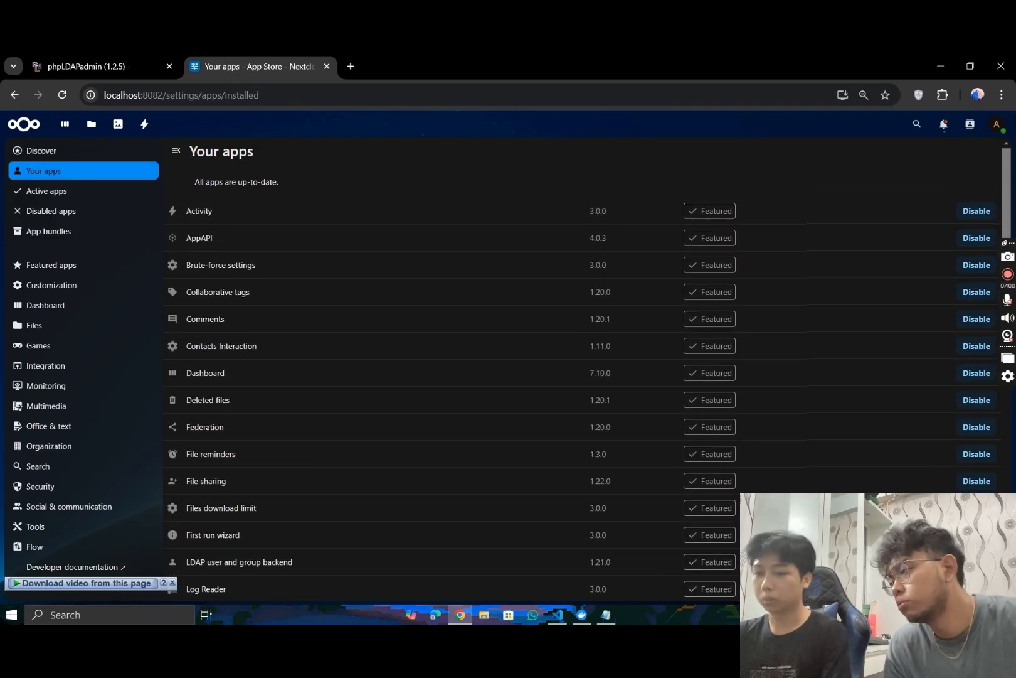
click(997, 124)
click(929, 224)
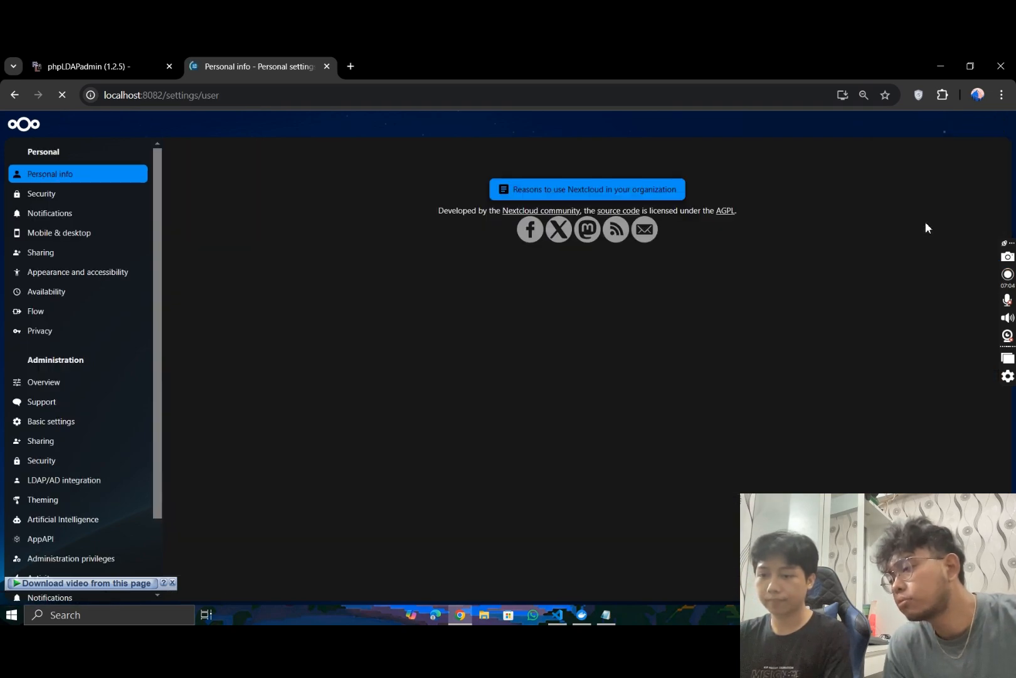
click(85, 489)
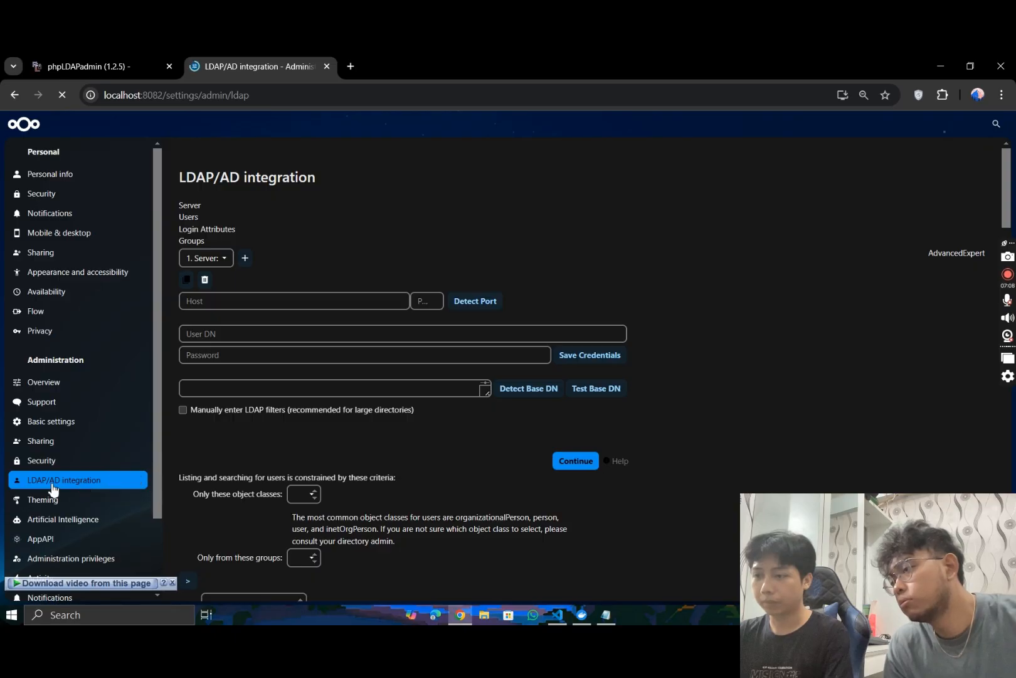
- Set the first LDAP server's host to "ldap" and its port to 389
click(279, 289)
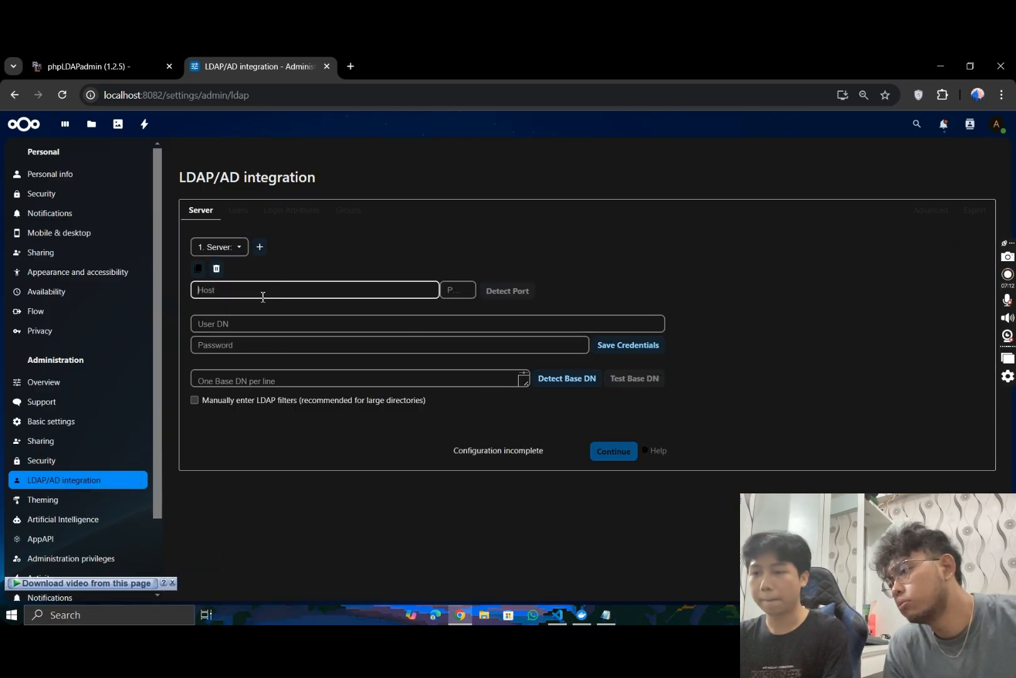
text(ldap)
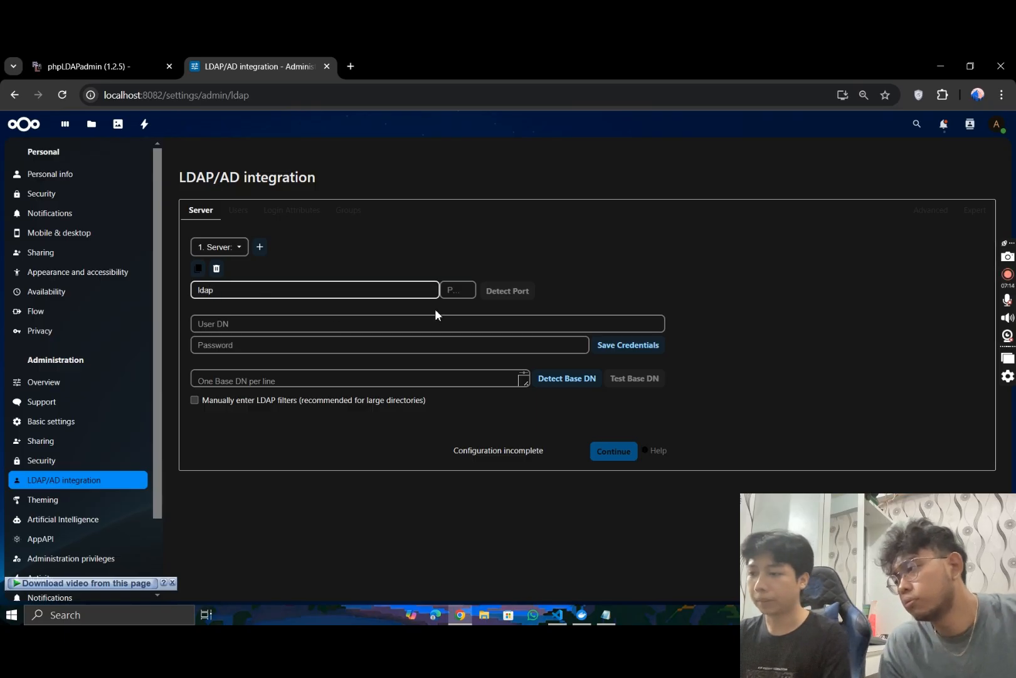
click(457, 294)
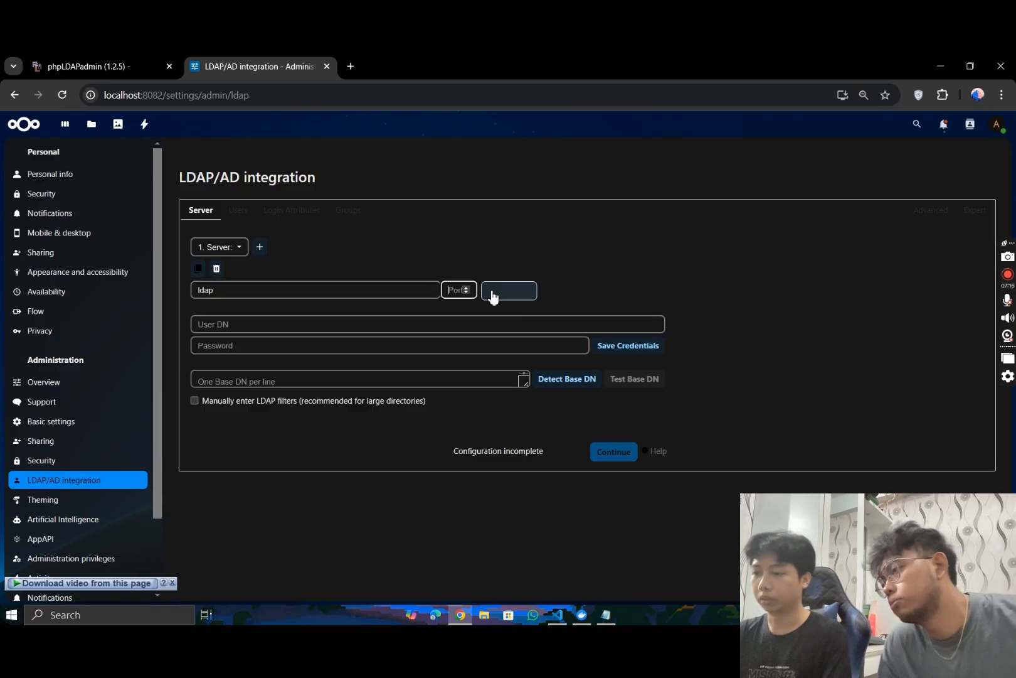
text(389)
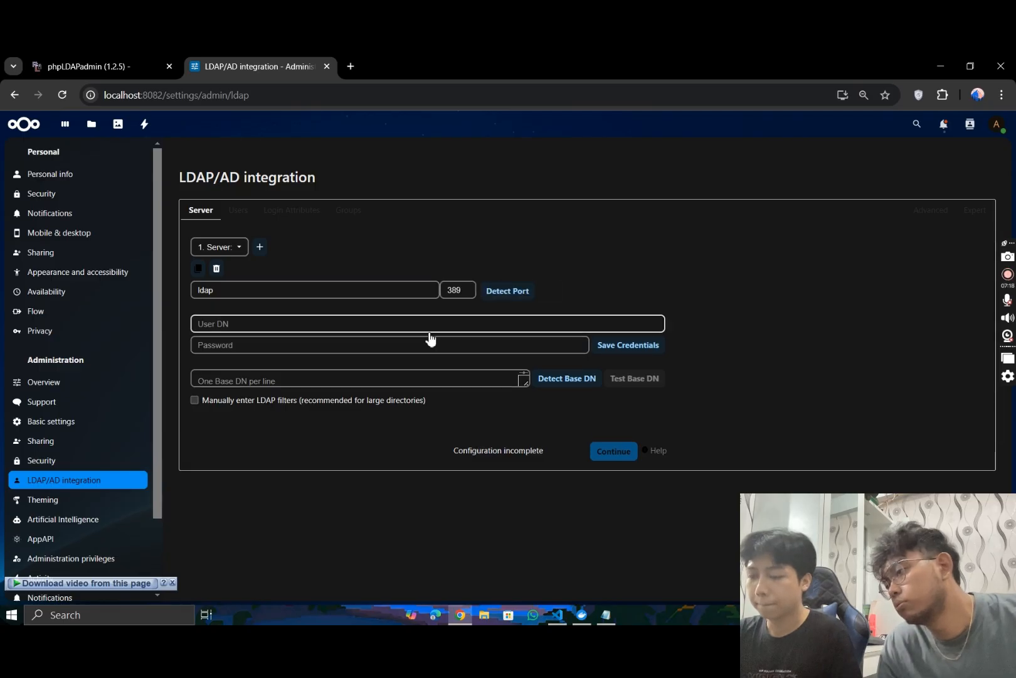
- Copy the logged-in DN "cn=admin,dc=radiushua,dc=com" from phpLDAPadmin and paste it as the User DN in Nextcloud's LDAP server settings
click(413, 325)
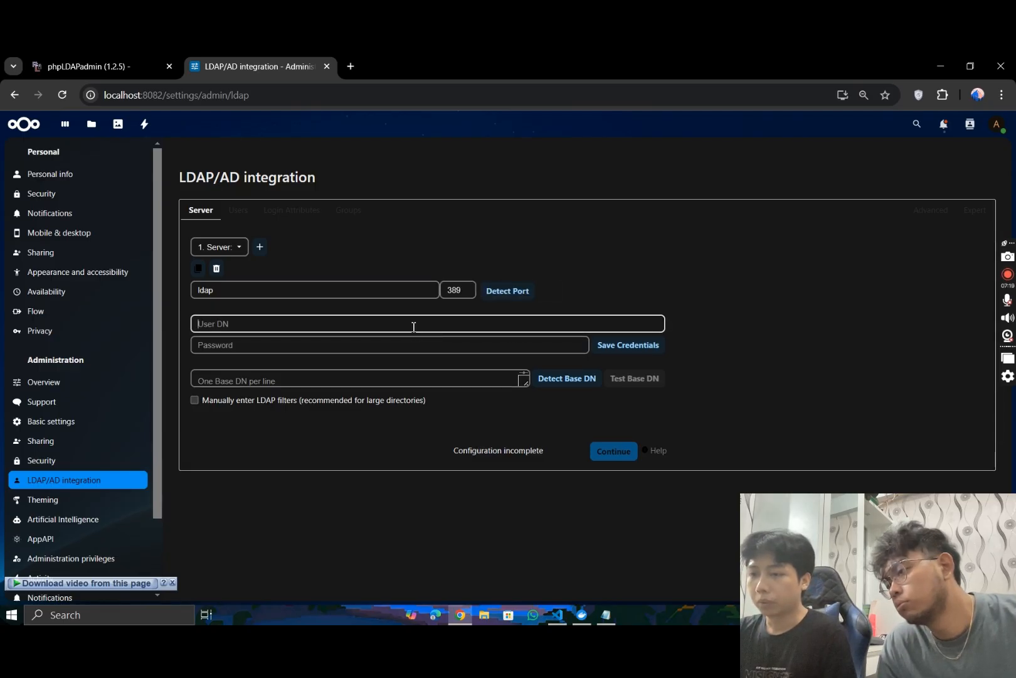
click(94, 63)
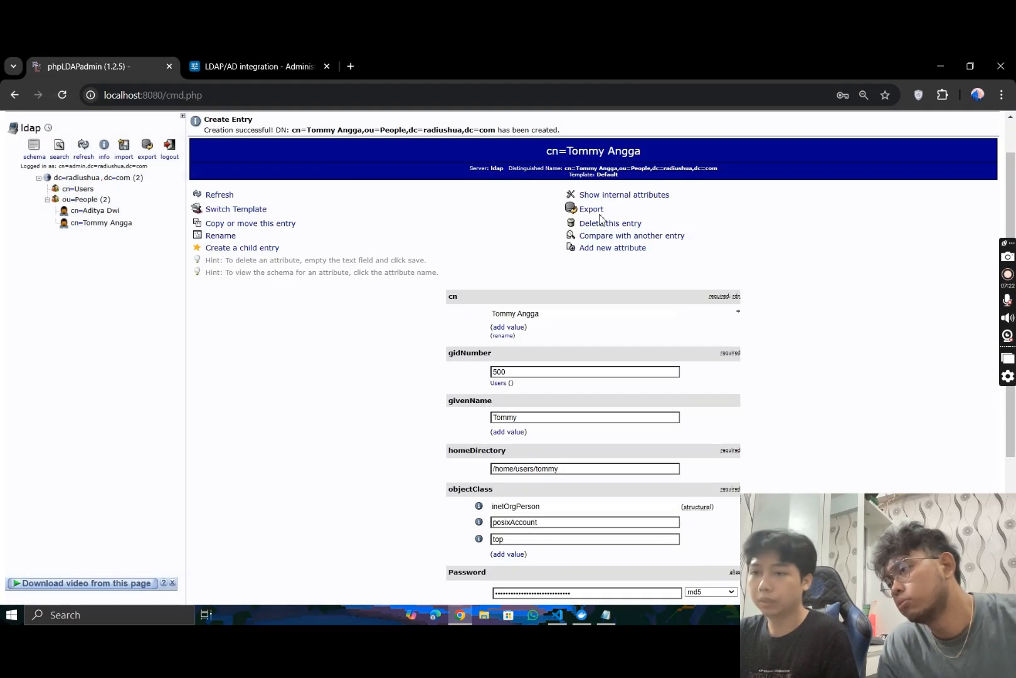
click(70, 177)
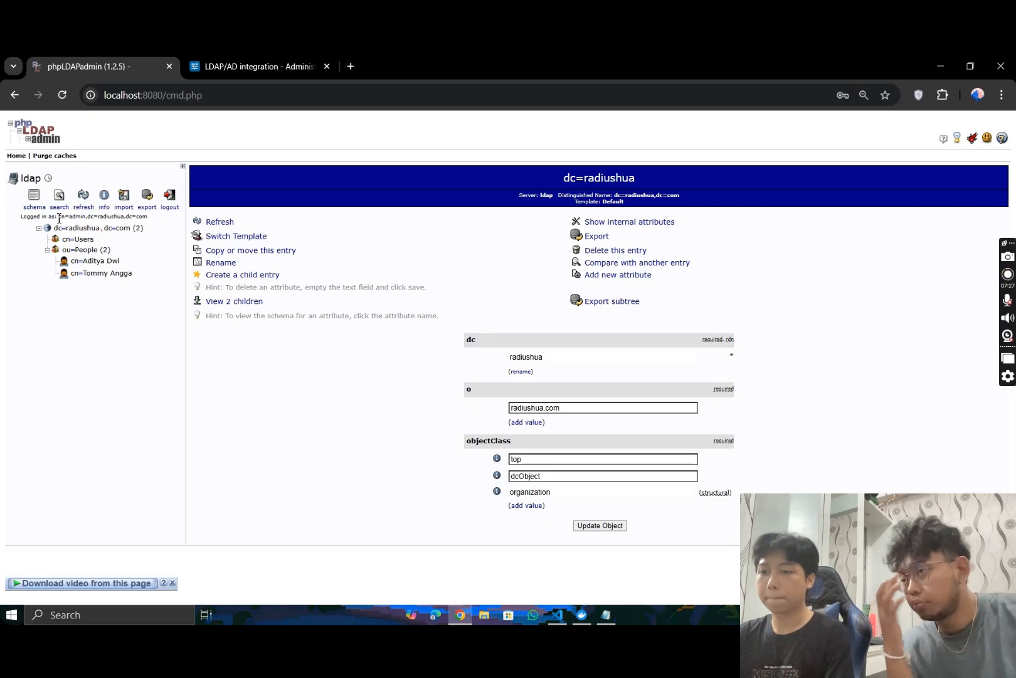
drag(58, 217, 153, 218)
right_click(140, 215)
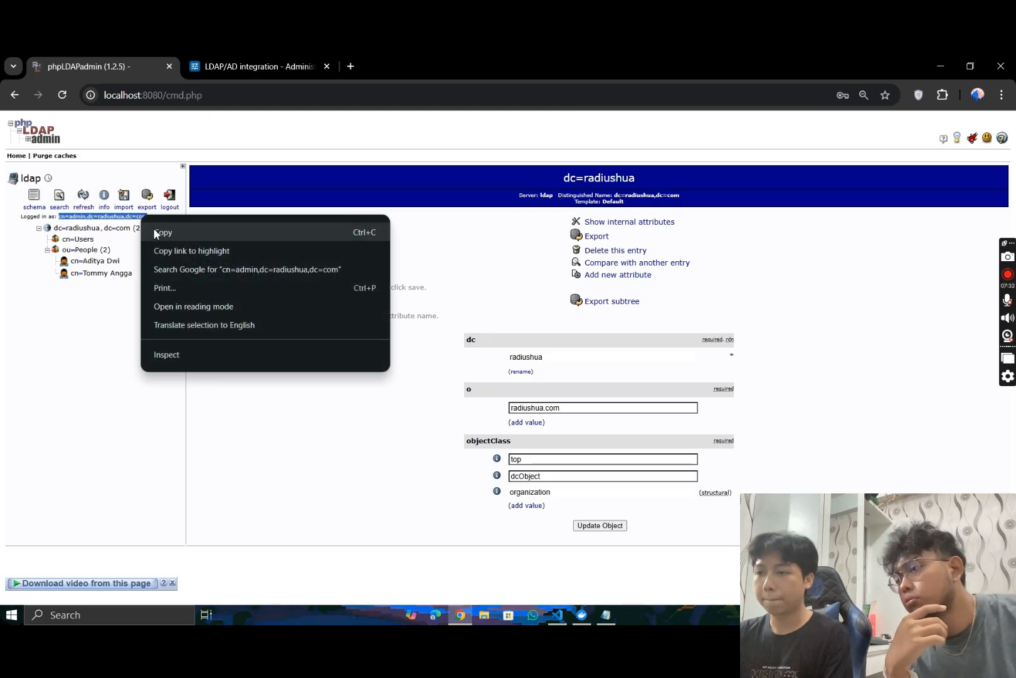
click(157, 232)
click(259, 62)
click(304, 321)
right_click(304, 323)
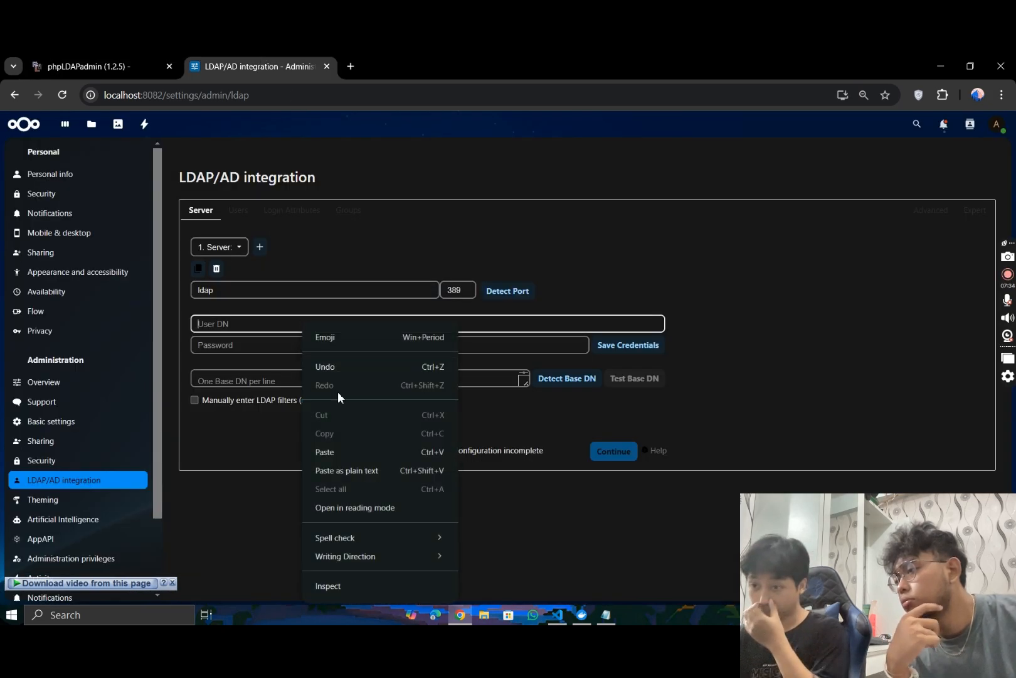
click(325, 451)
click(261, 345)
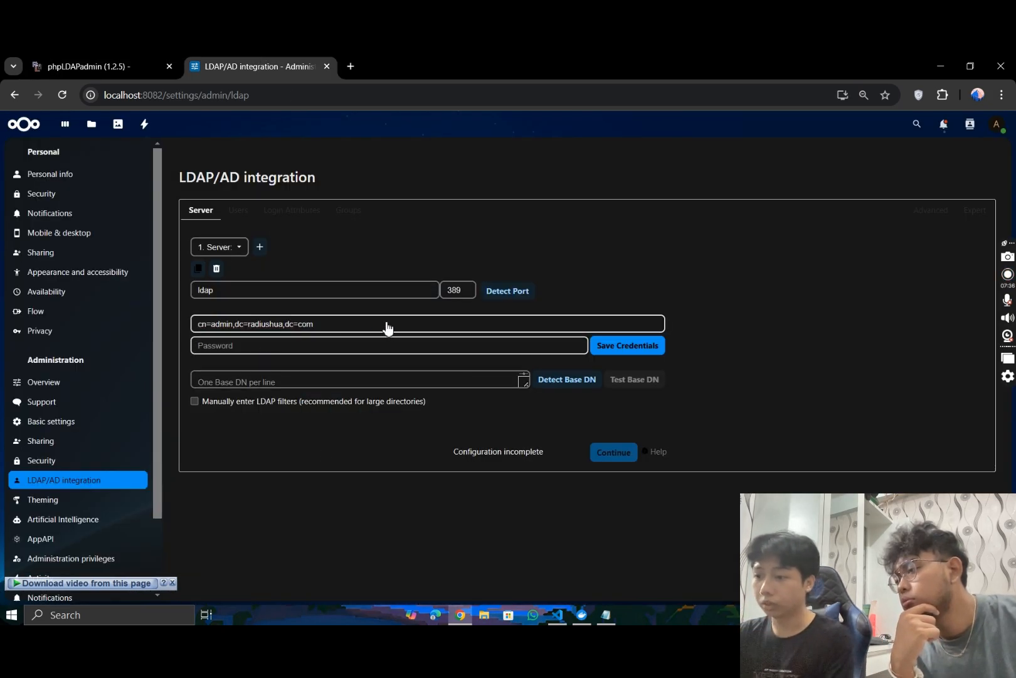
- Enter the LDAP admin password for the first server and save the credentials
text(••••)
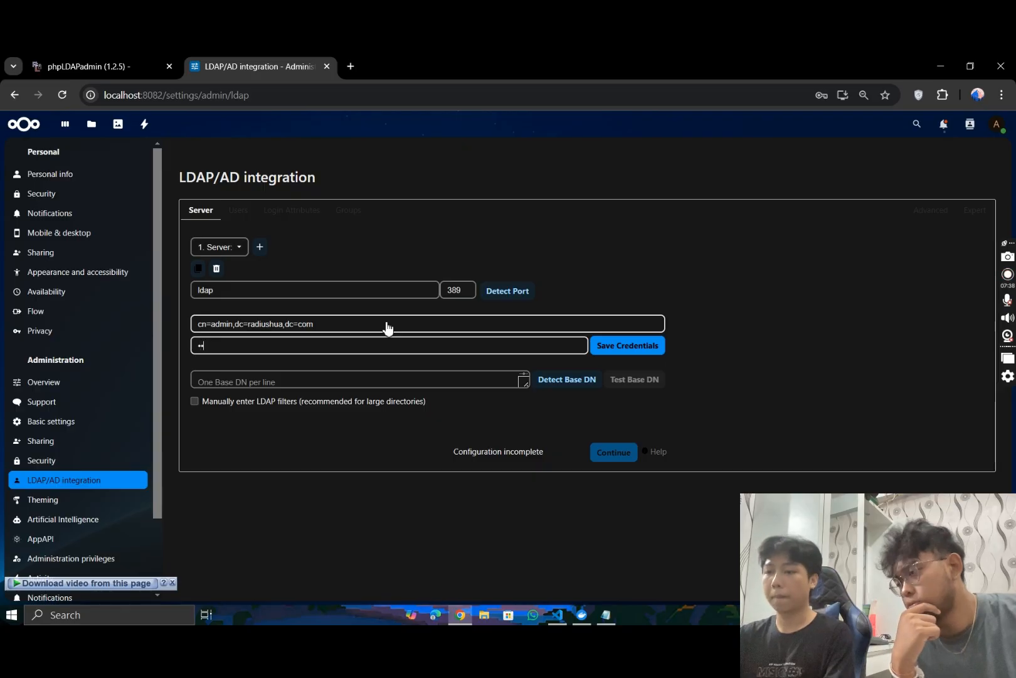
text(••••)
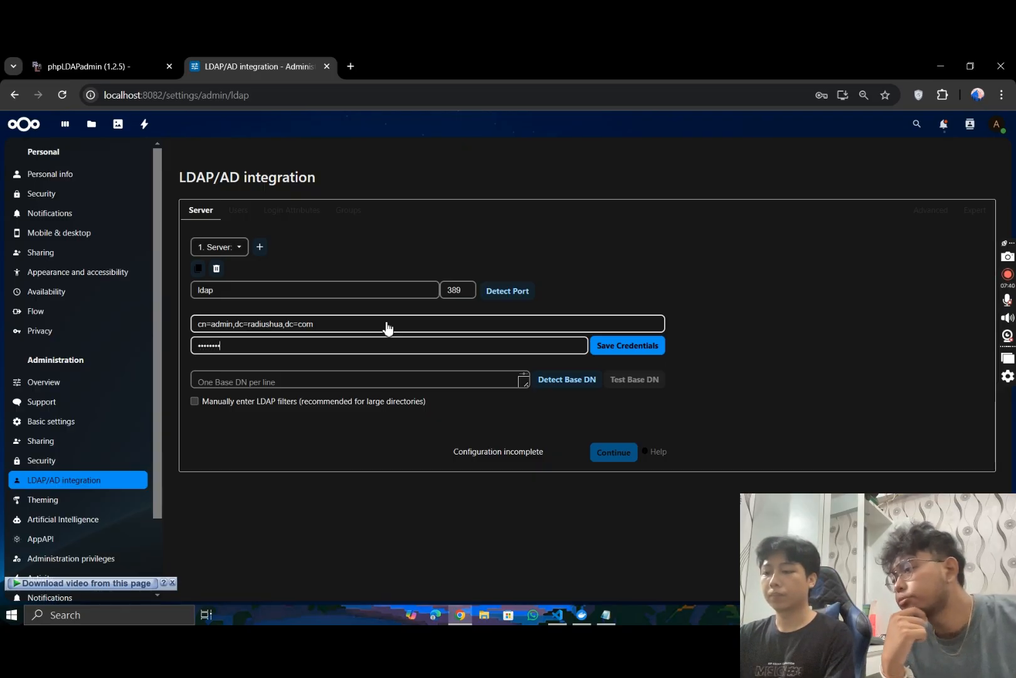
text(•••)
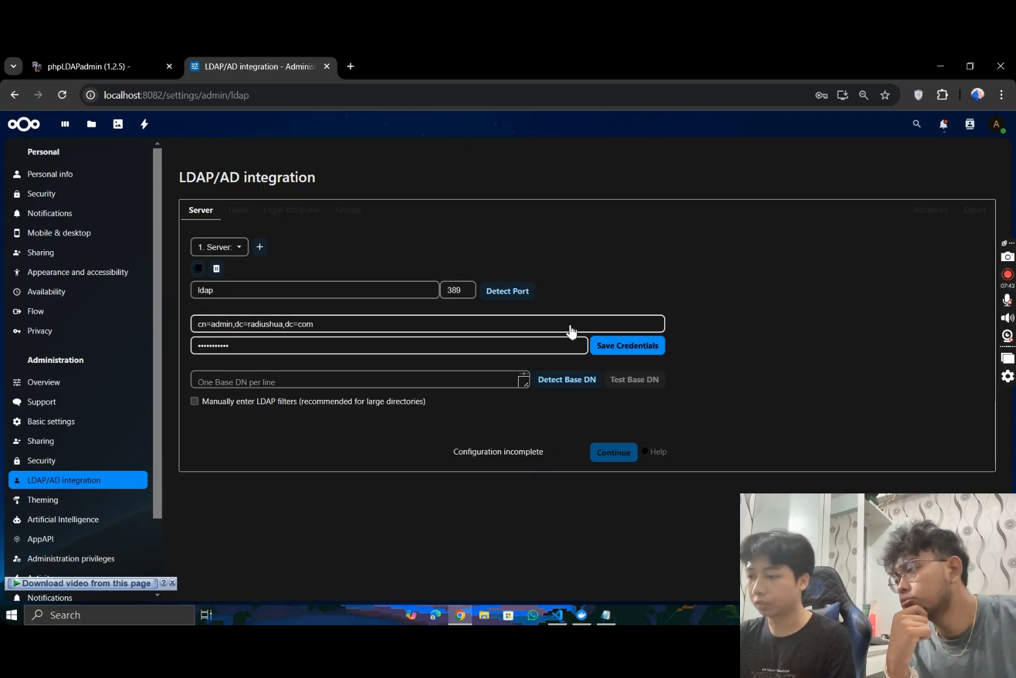
click(626, 349)
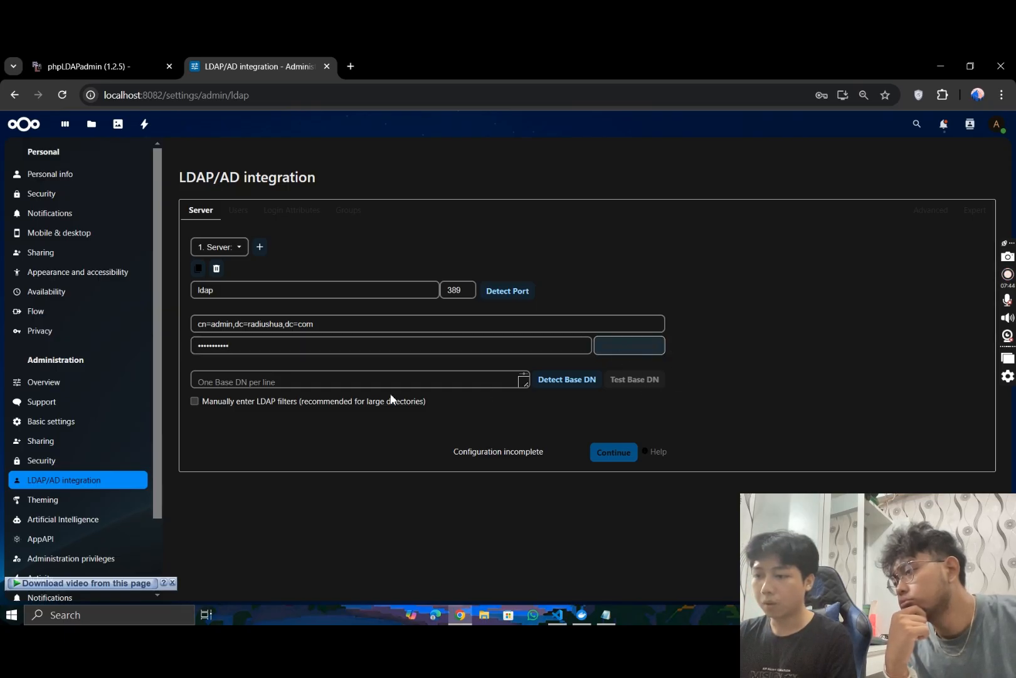
- Copy the root entry's distinguished name "dc=radiushua,dc=com" from phpLDAPadmin, paste it as the Base DN in Nextcloud, and test it
click(373, 384)
click(100, 64)
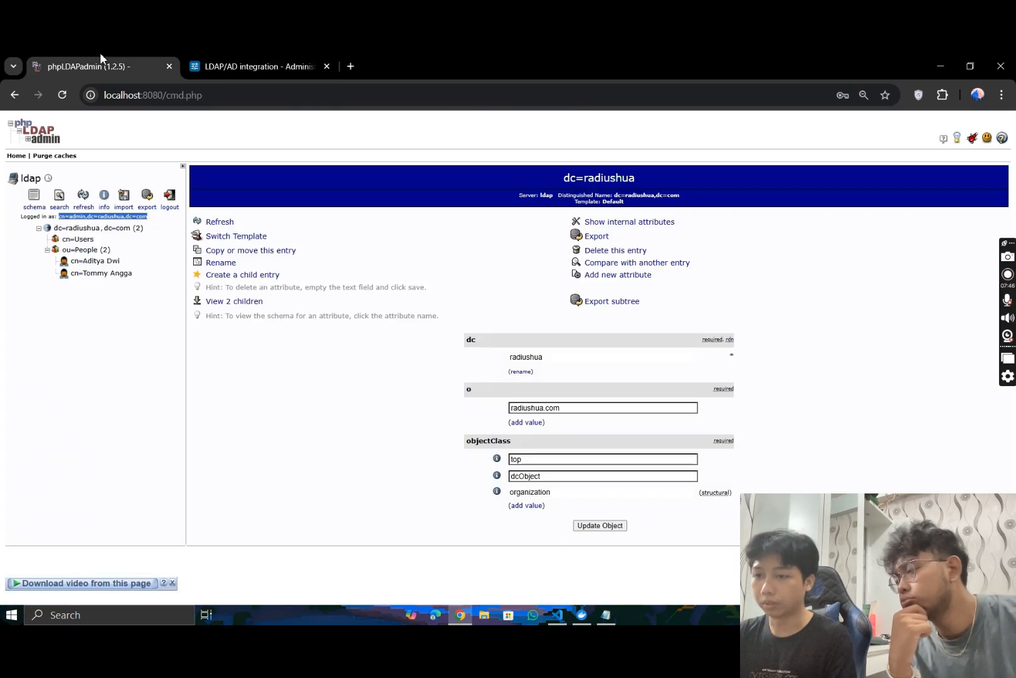
click(88, 250)
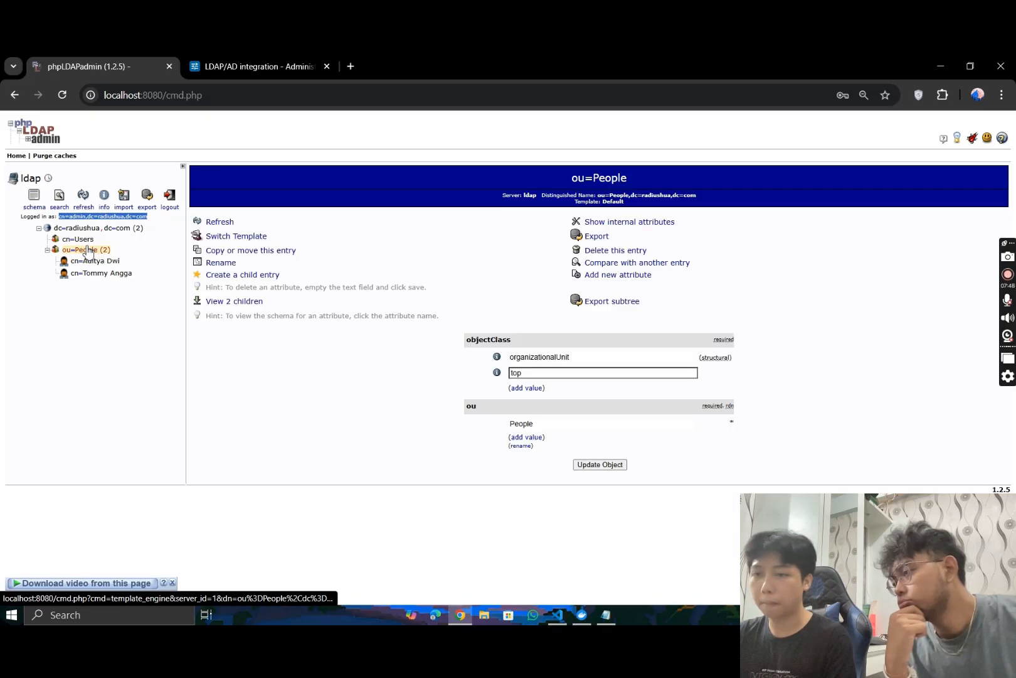
click(88, 228)
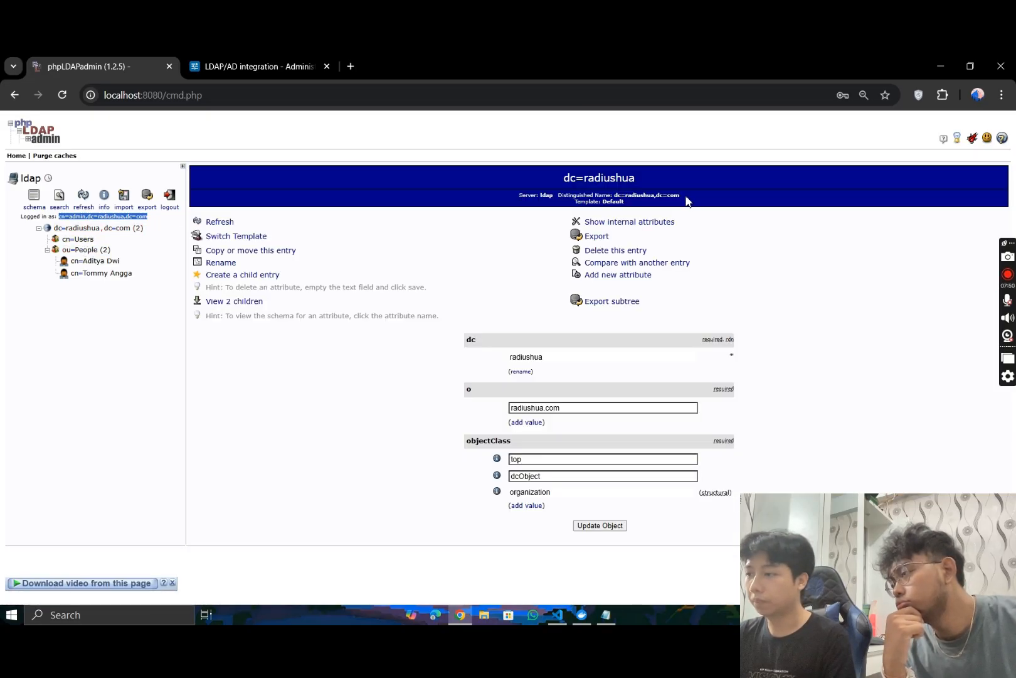
mouse_move(681, 195)
mouse_down()
mouse_move(618, 196)
mouse_move(694, 199)
mouse_up()
key(ctrl+c)
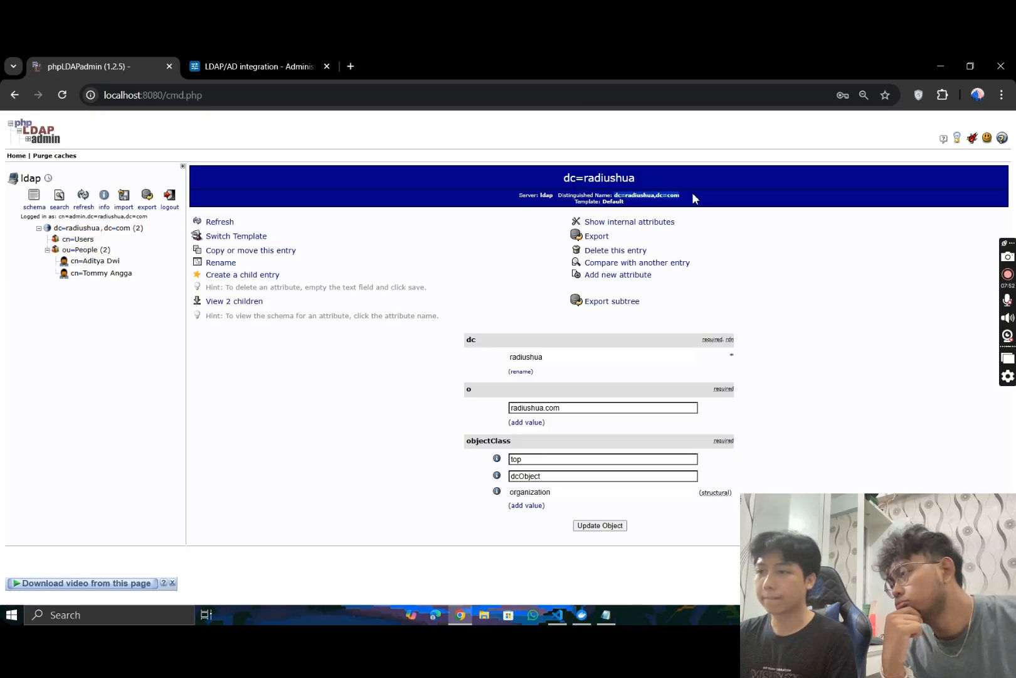
click(252, 65)
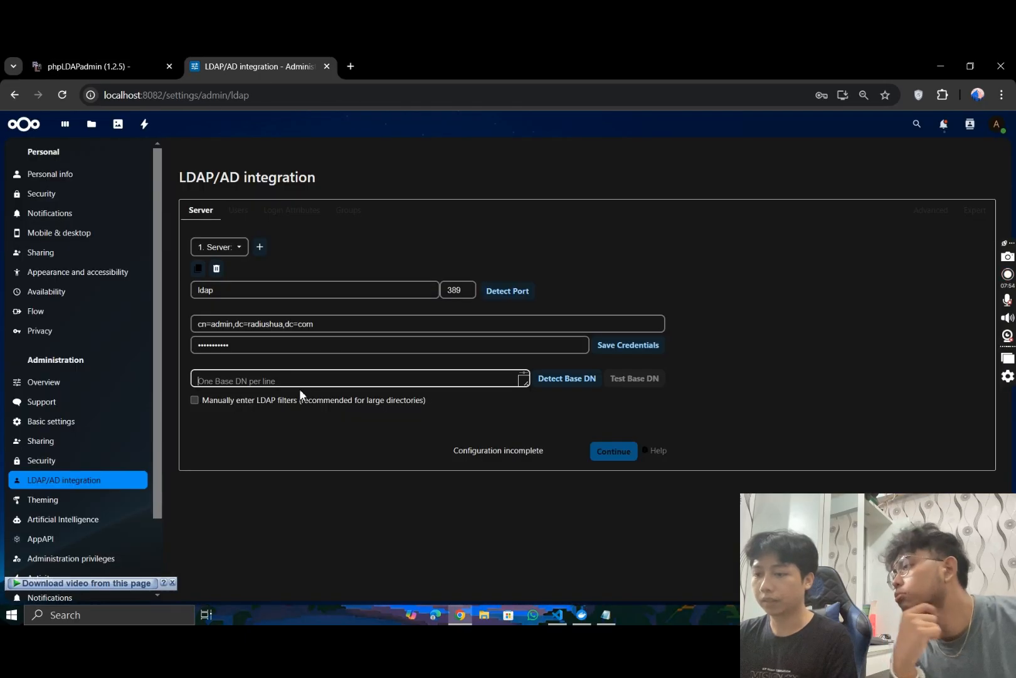
click(297, 379)
key(ctrl+v)
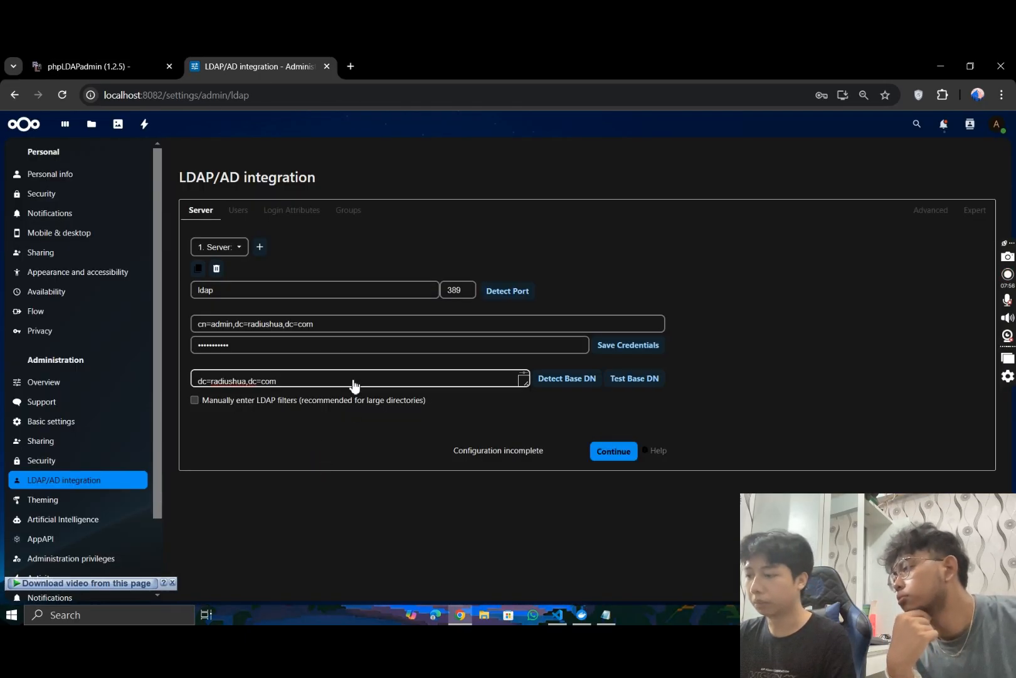
click(650, 382)
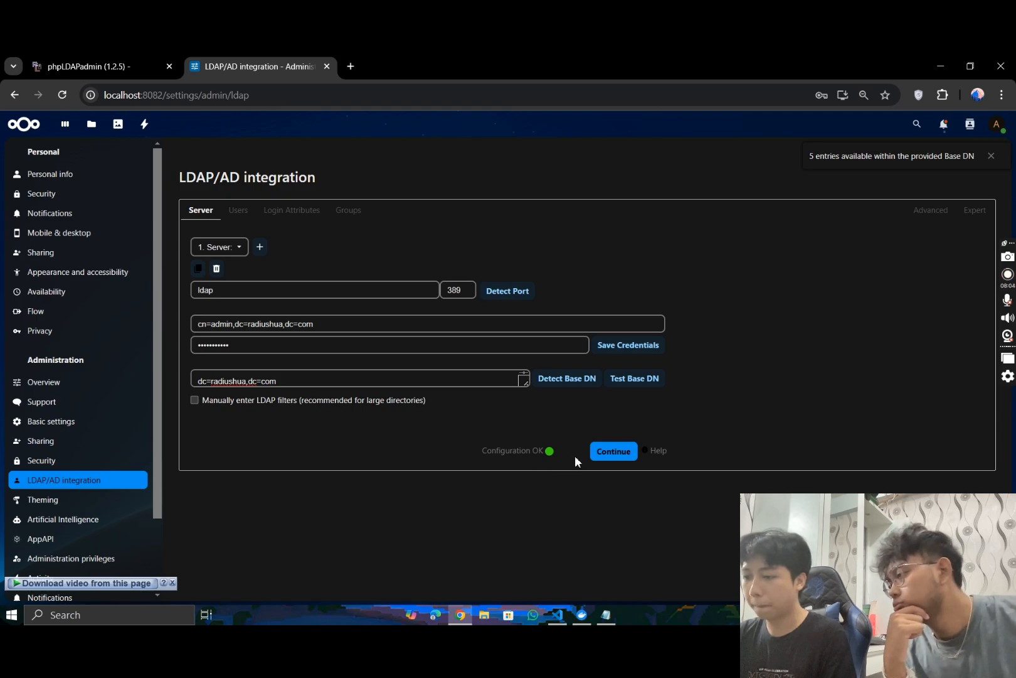
- Continue to the user criteria, check that the object class is inetOrgPerson, and verify the settings by counting the users
click(608, 450)
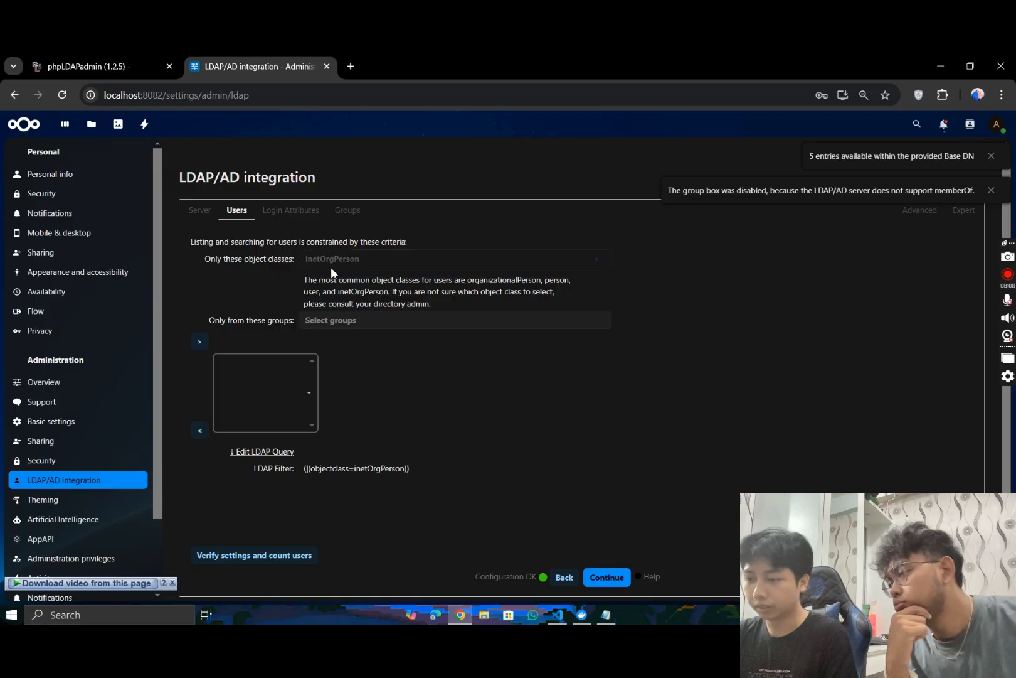
click(278, 555)
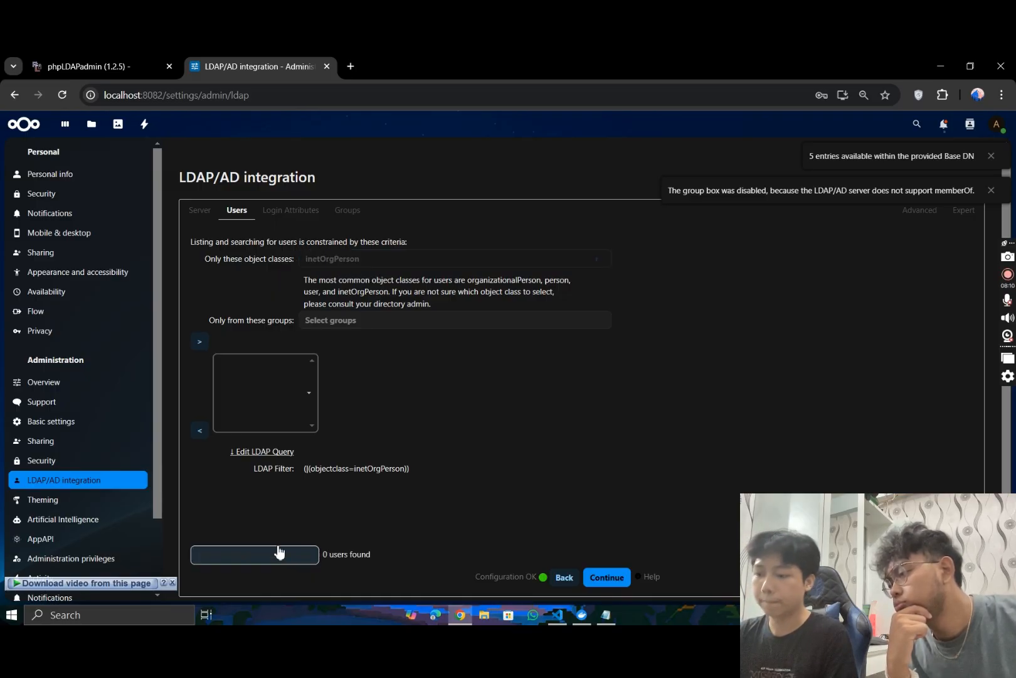
click(348, 258)
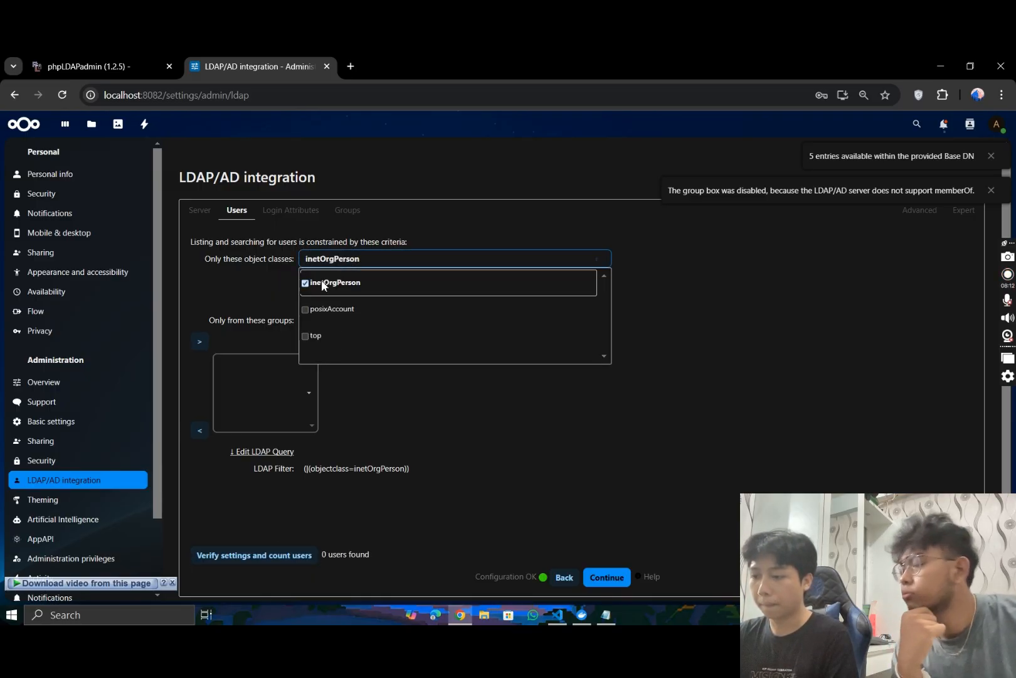
click(368, 454)
click(287, 556)
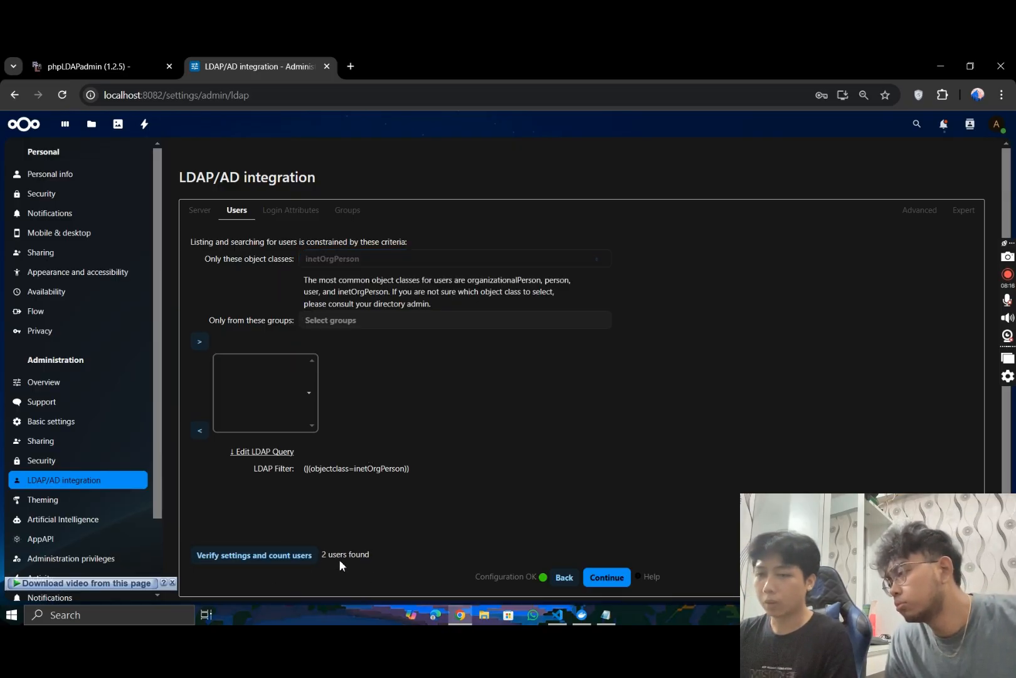
- Continue to the login attributes, look up the first People entry's user name in phpLDAPadmin, and verify it as the test login name
click(606, 577)
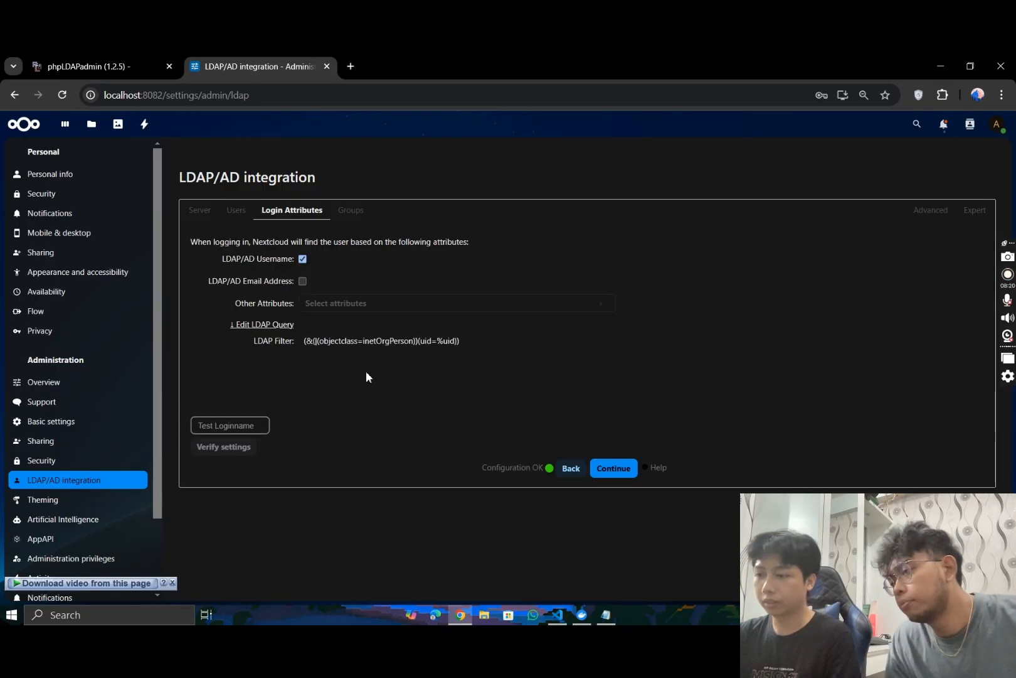
click(160, 64)
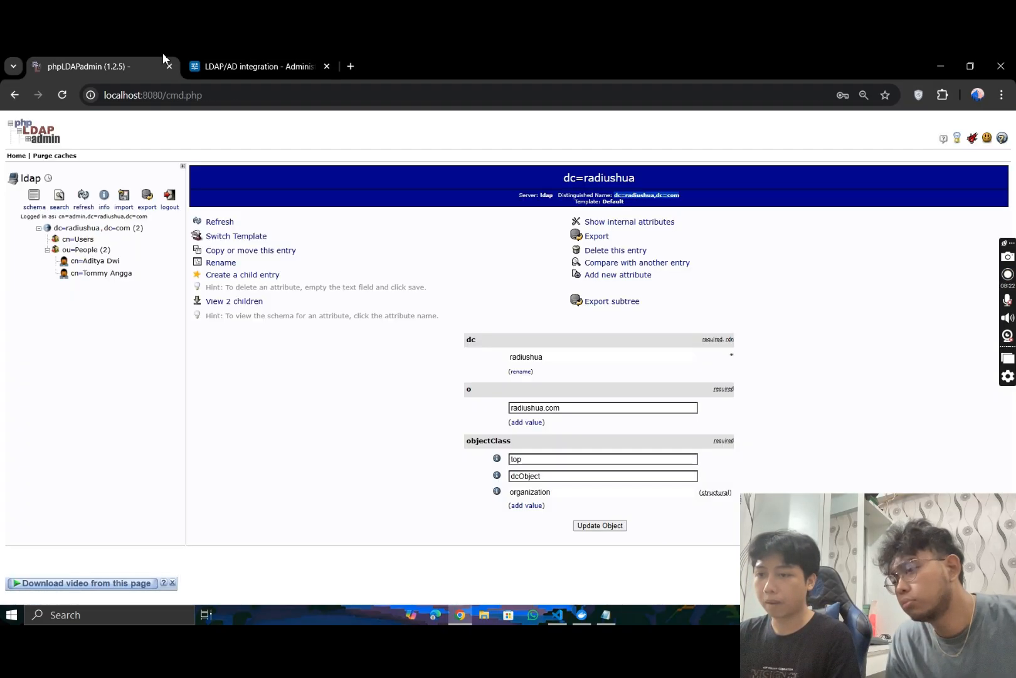
click(94, 261)
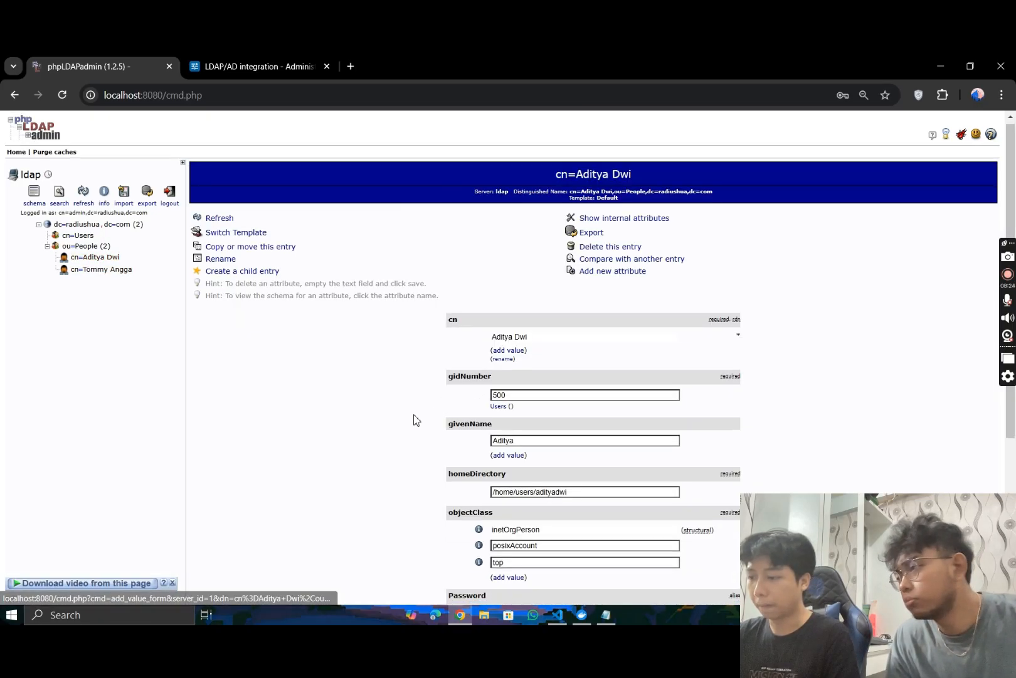
scroll(412, 417, down, 4)
scroll(409, 419, up, 2)
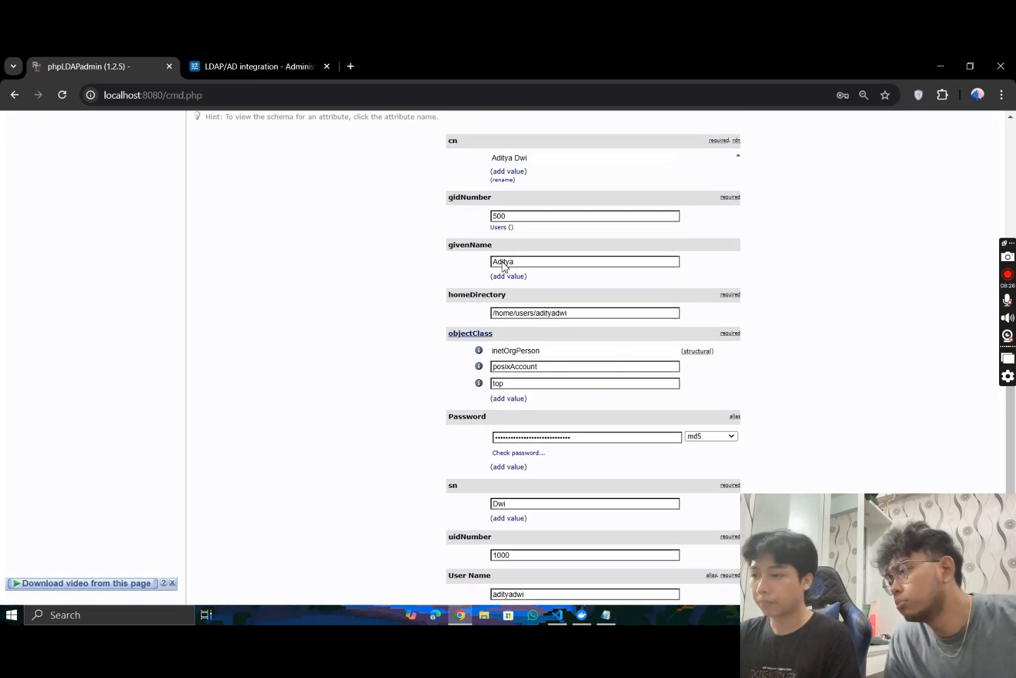
scroll(417, 445, down, 2)
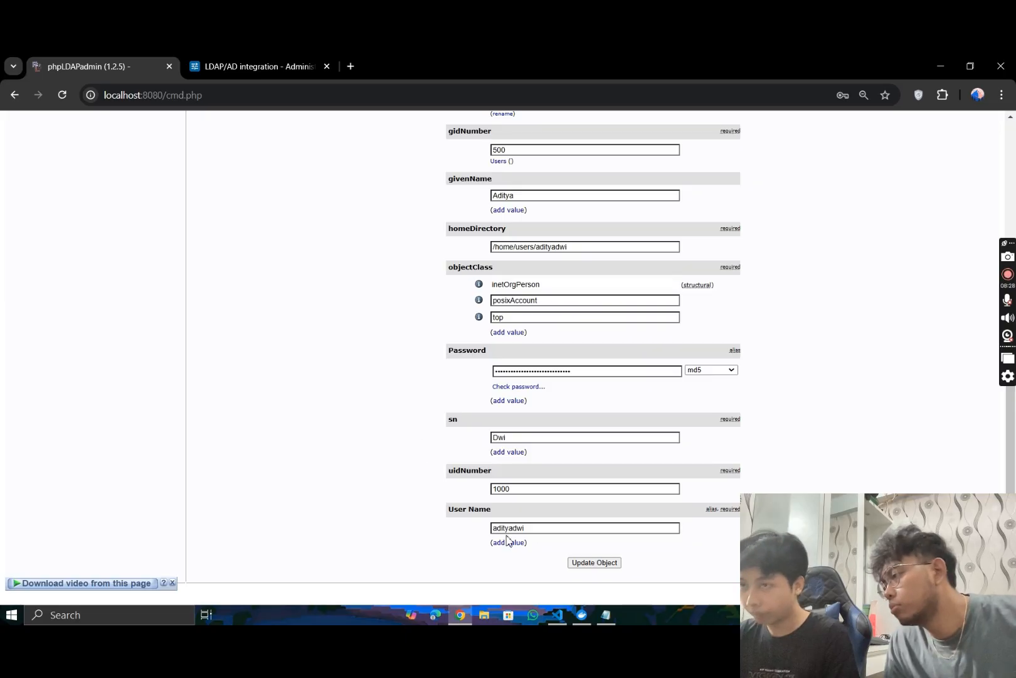
click(254, 61)
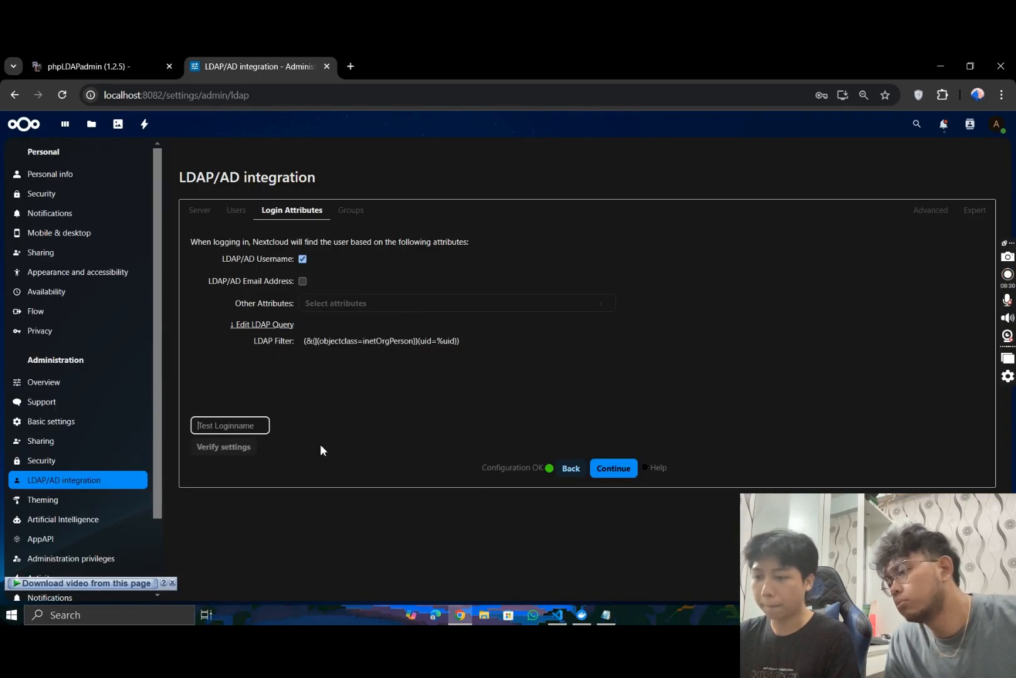
click(248, 448)
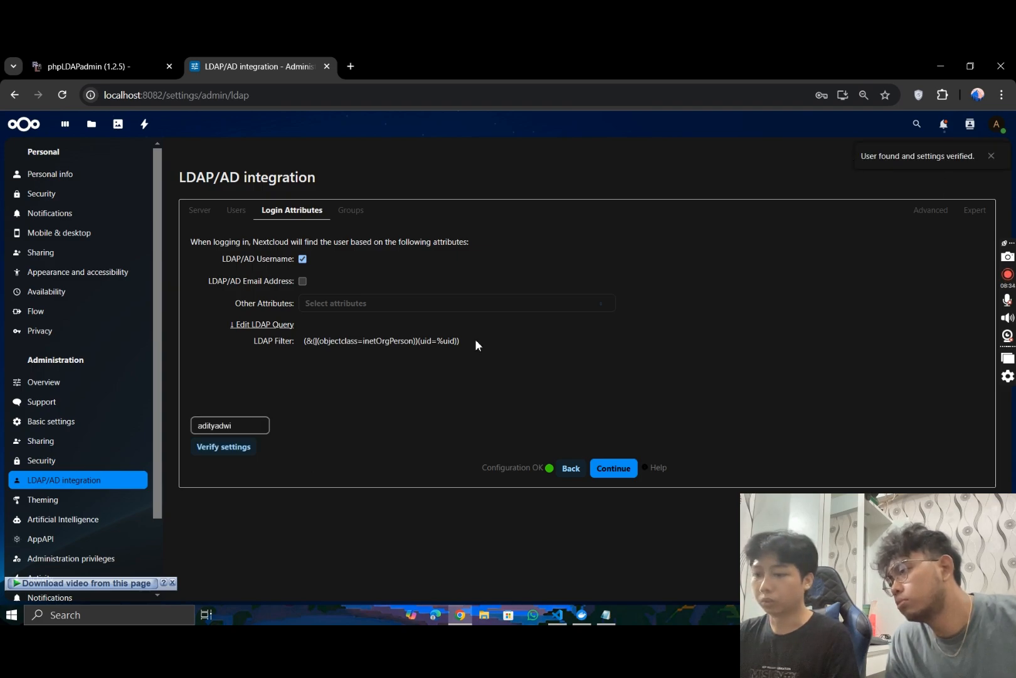
- Replace the test login name with the second LDAP user's user name and verify the settings
click(250, 425)
double_click(250, 425)
text(tommy)
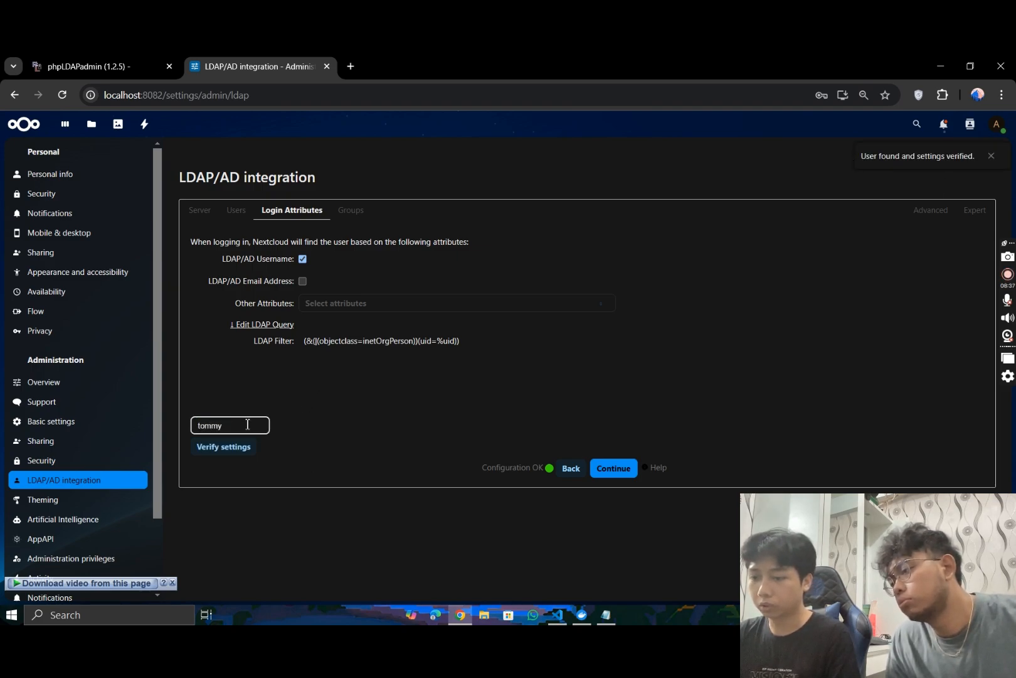
click(205, 447)
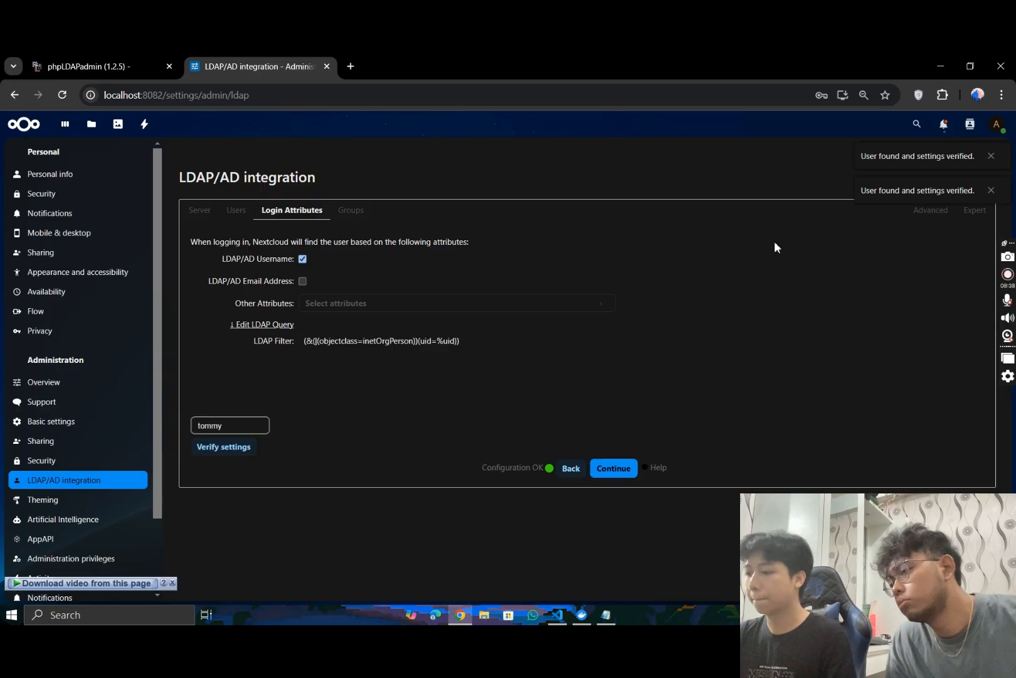
- Continue to the group criteria without changing them, return to the Nextcloud dashboard, and log out of the admin account
click(610, 470)
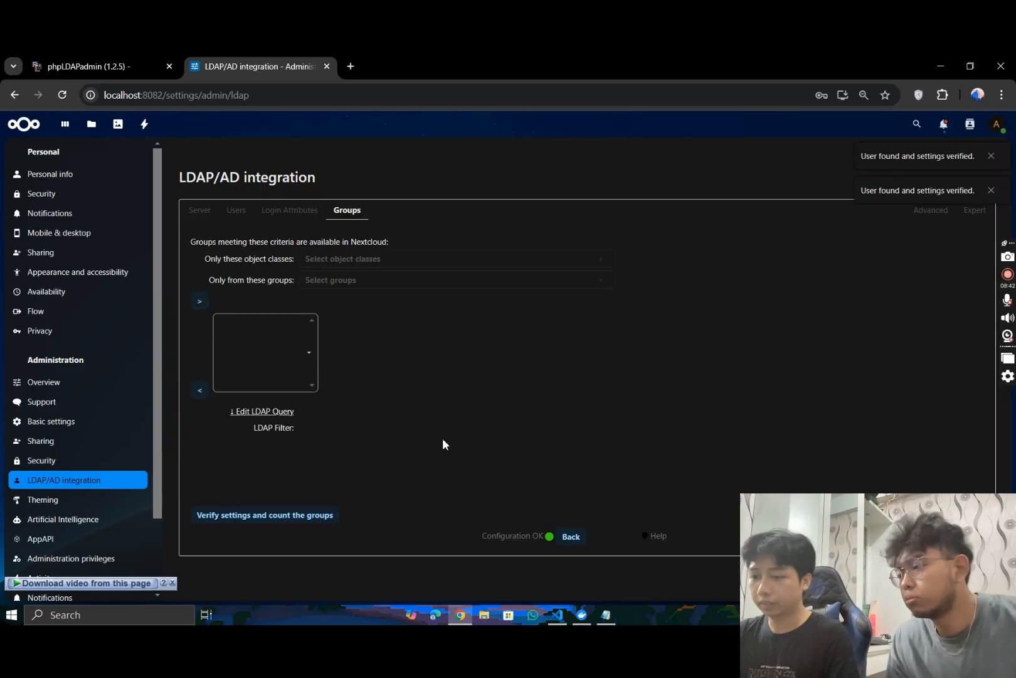
click(25, 128)
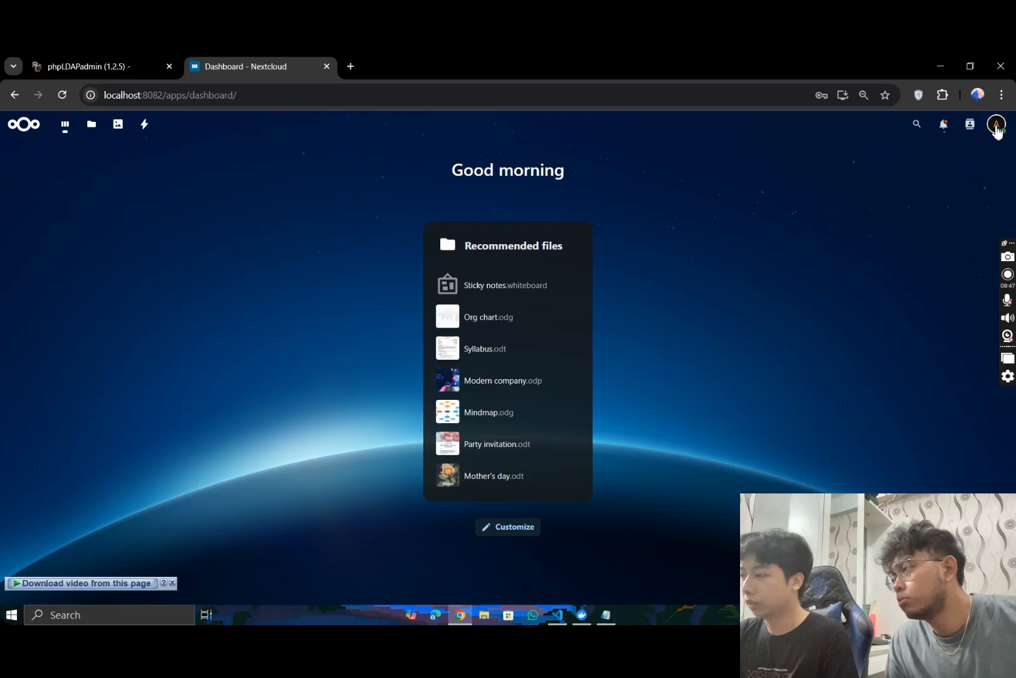
click(997, 127)
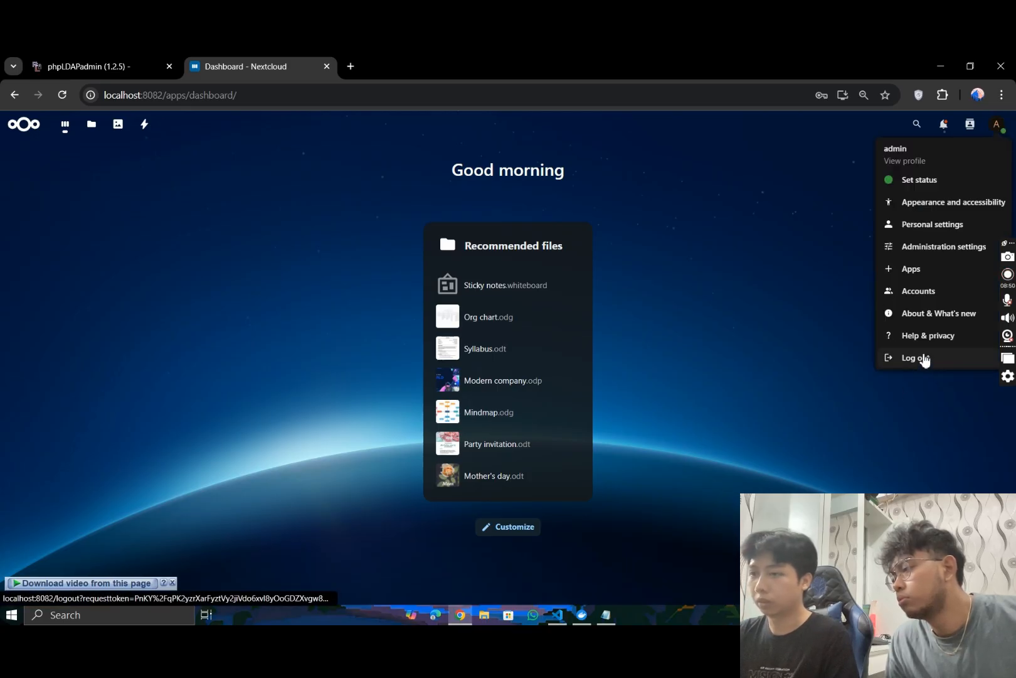
click(997, 127)
click(998, 128)
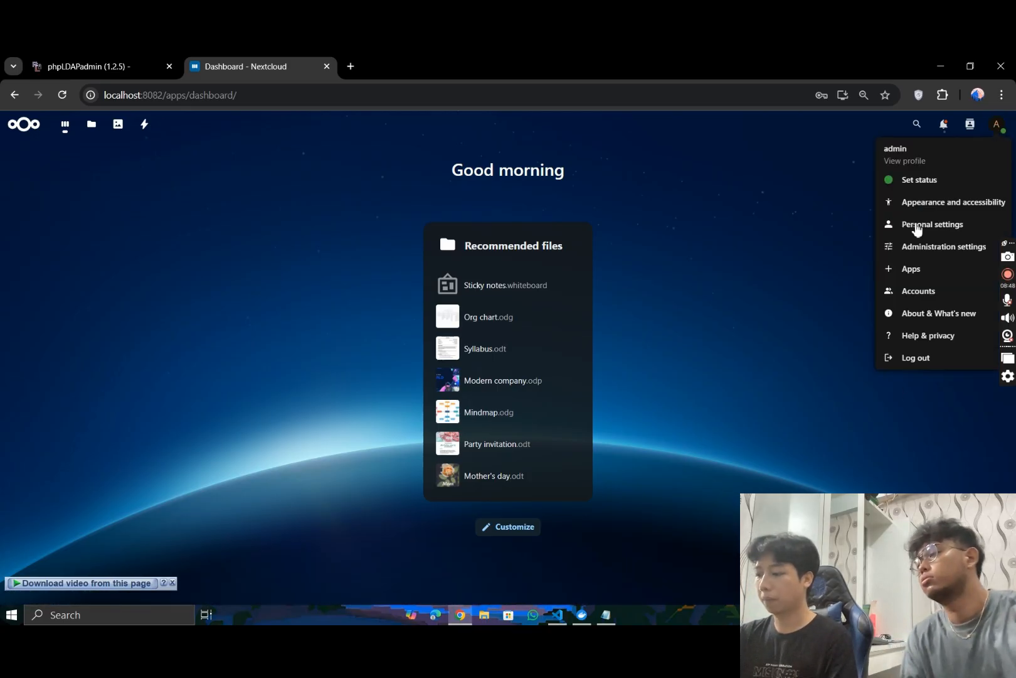
click(925, 360)
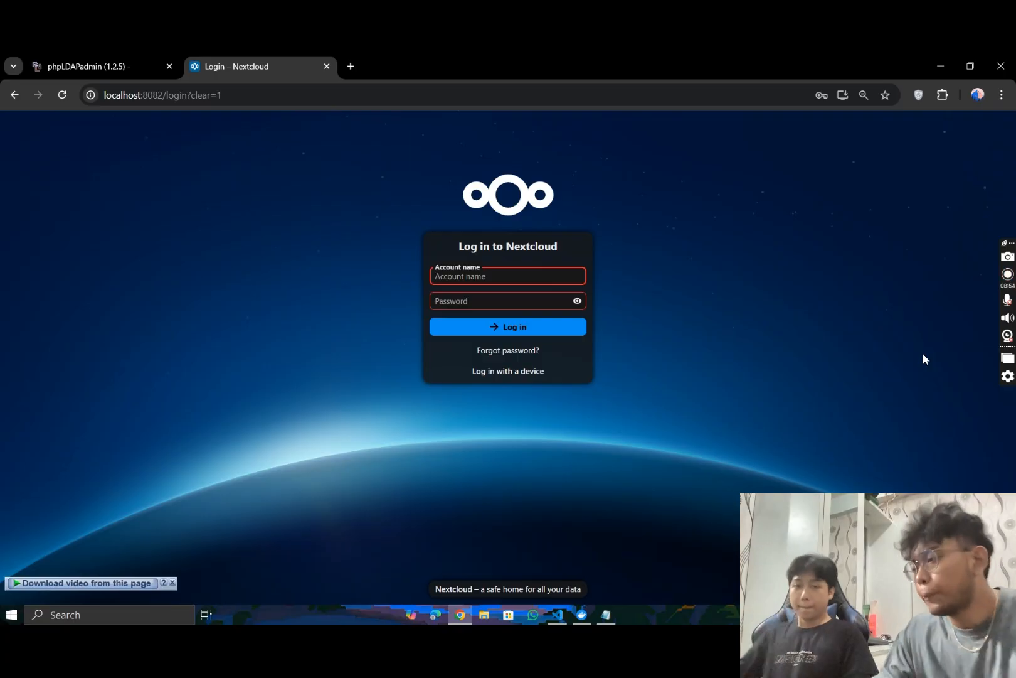
- Log in to Nextcloud with the first LDAP user's account name and password, and close the welcome dialog
click(467, 277)
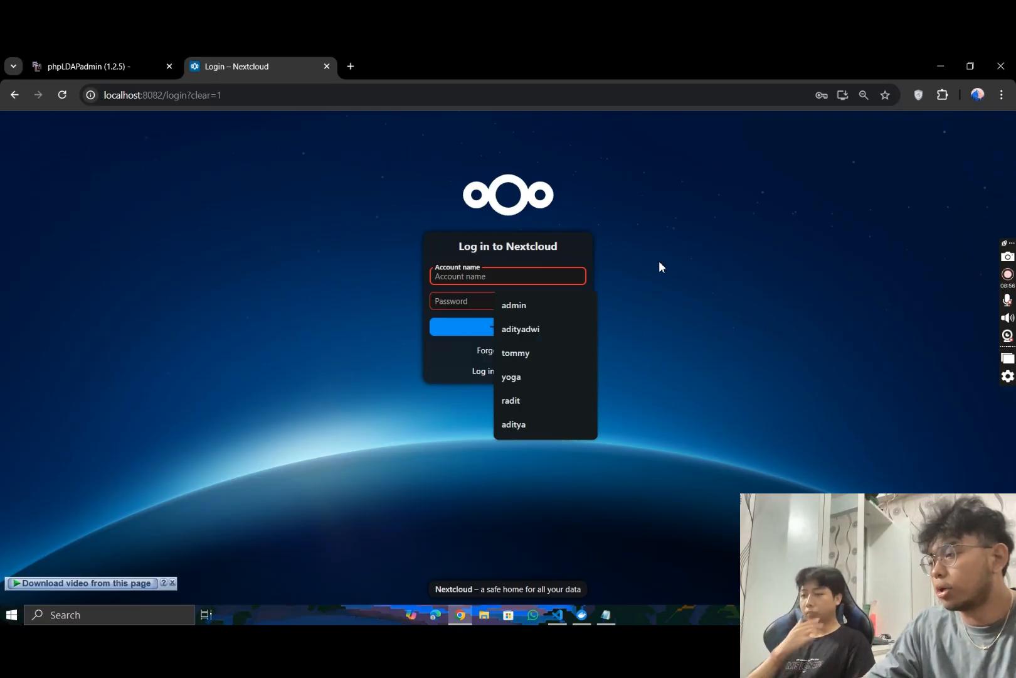
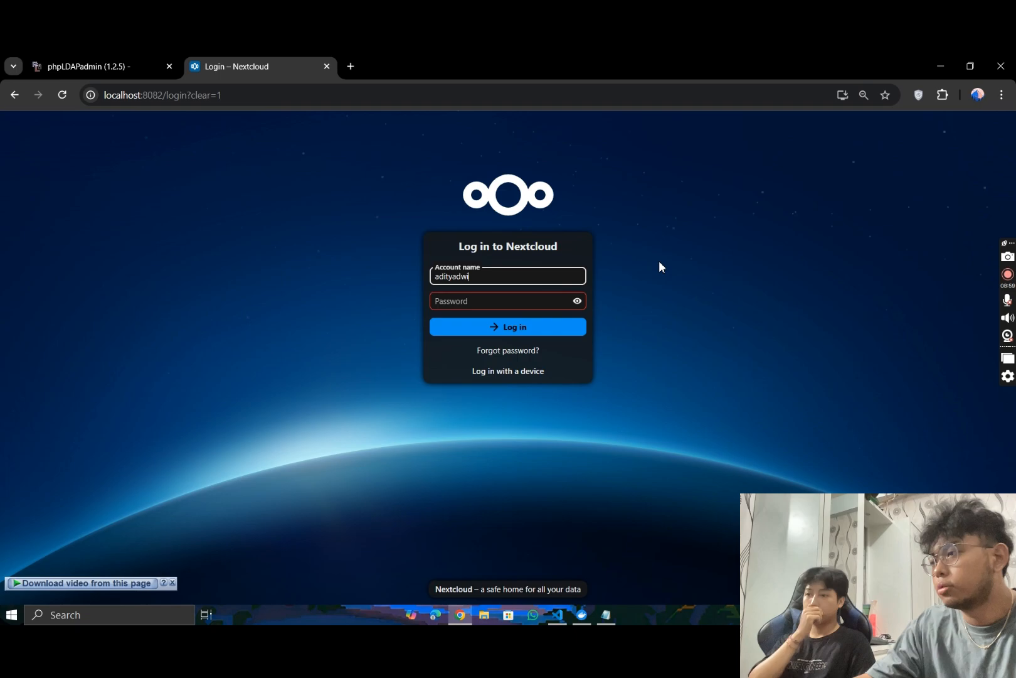
click(546, 301)
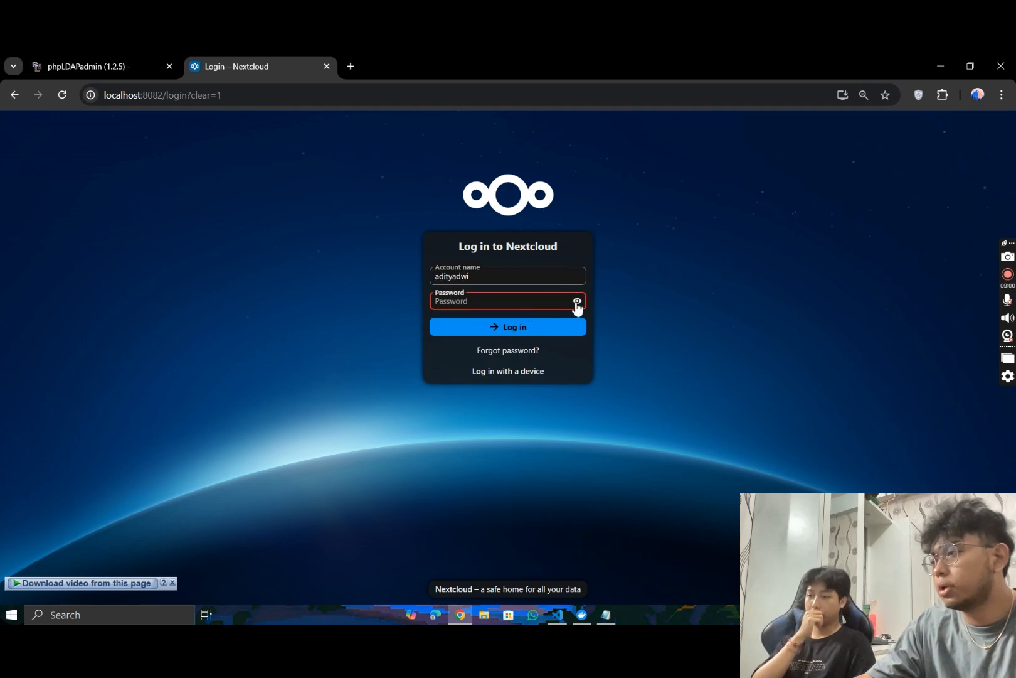
click(577, 300)
text(passwor)
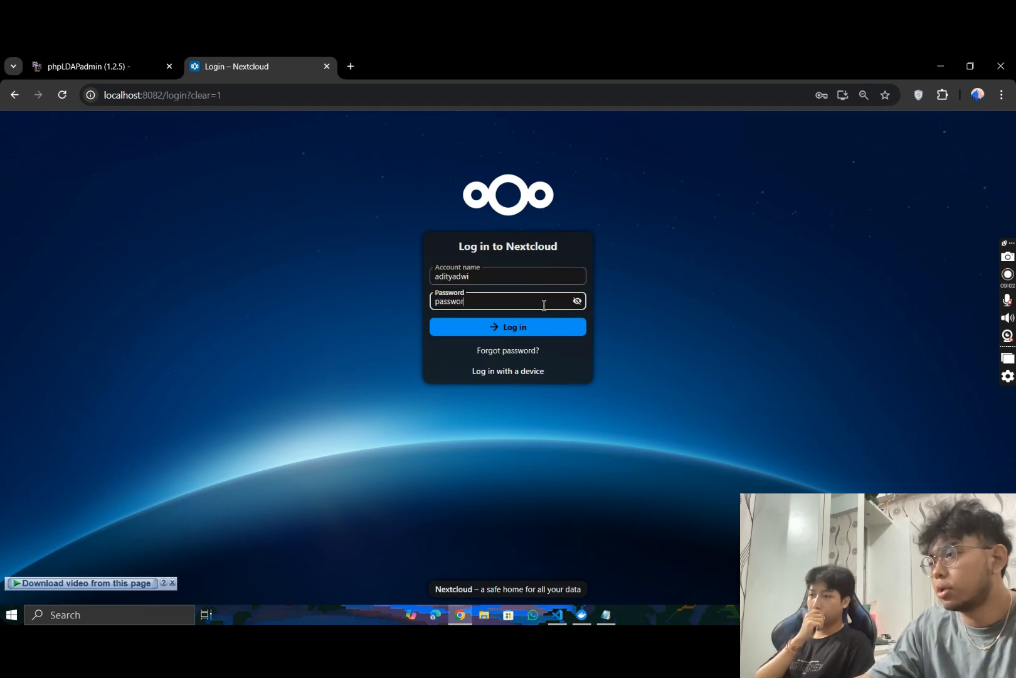
text(d)
click(506, 327)
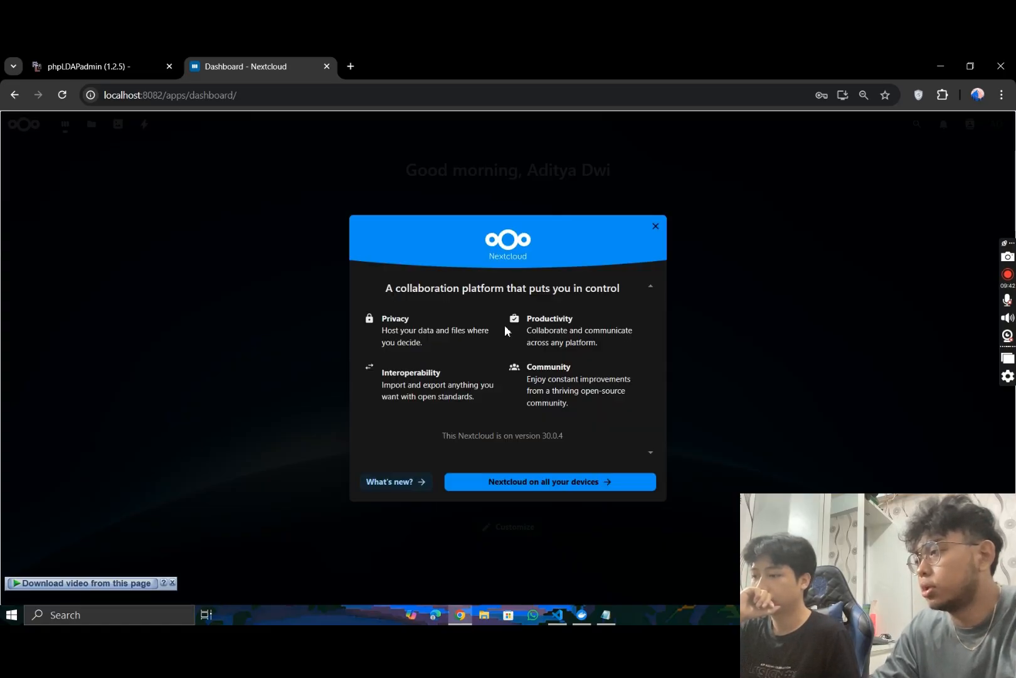
click(656, 226)
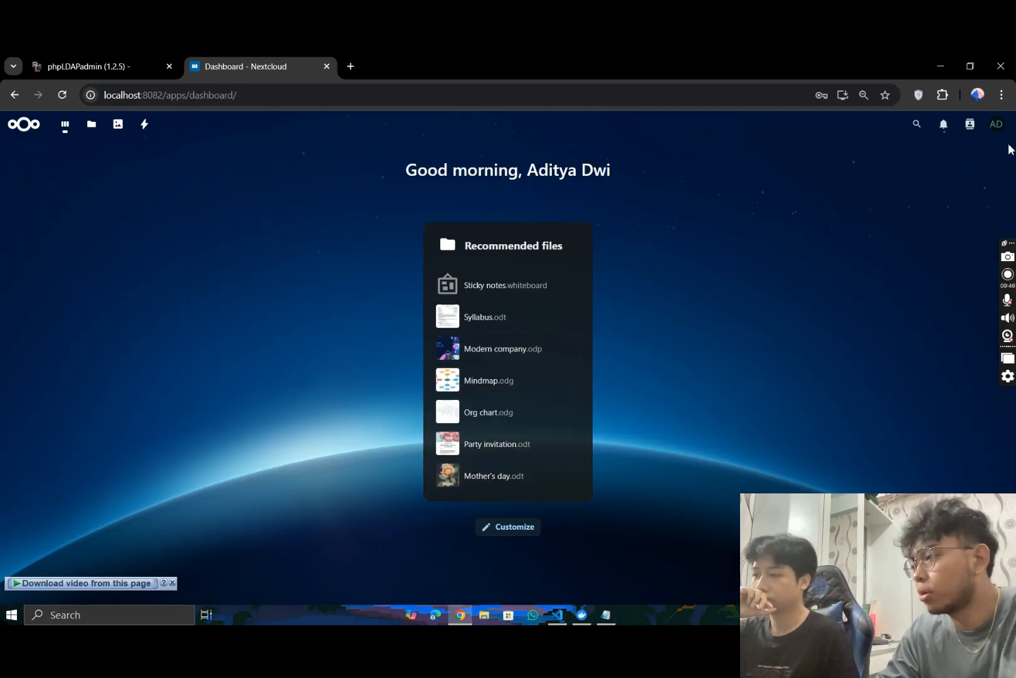
- Log out of the first LDAP user's Nextcloud account
click(996, 124)
click(778, 283)
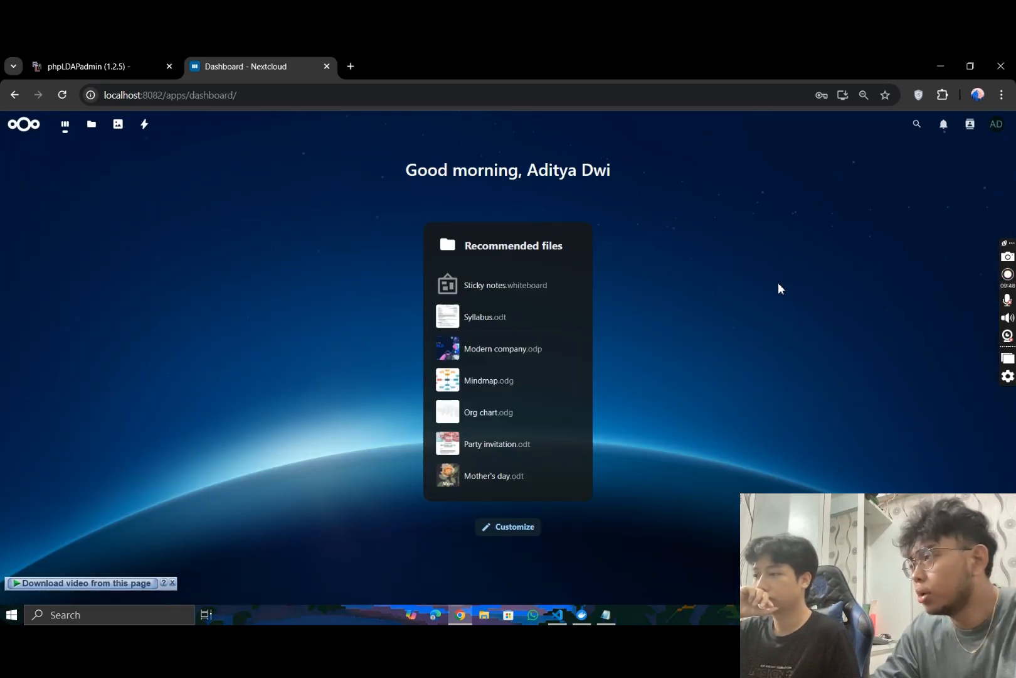
click(997, 125)
click(934, 298)
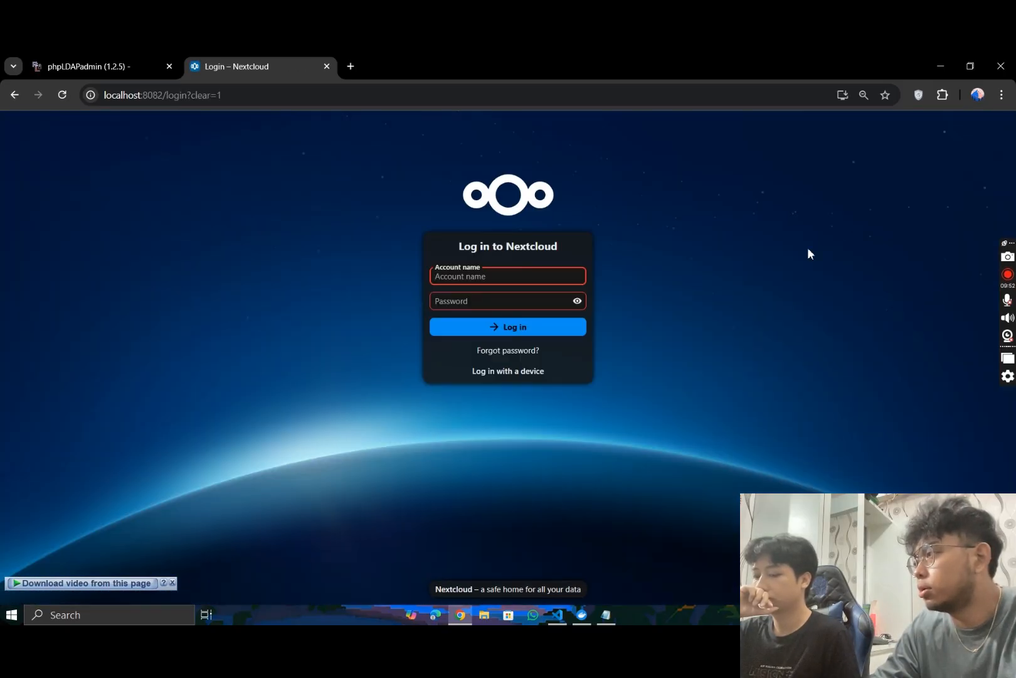
- Look up the user name of the second People entry in phpLDAPadmin
click(94, 62)
scroll(144, 335, up, 4)
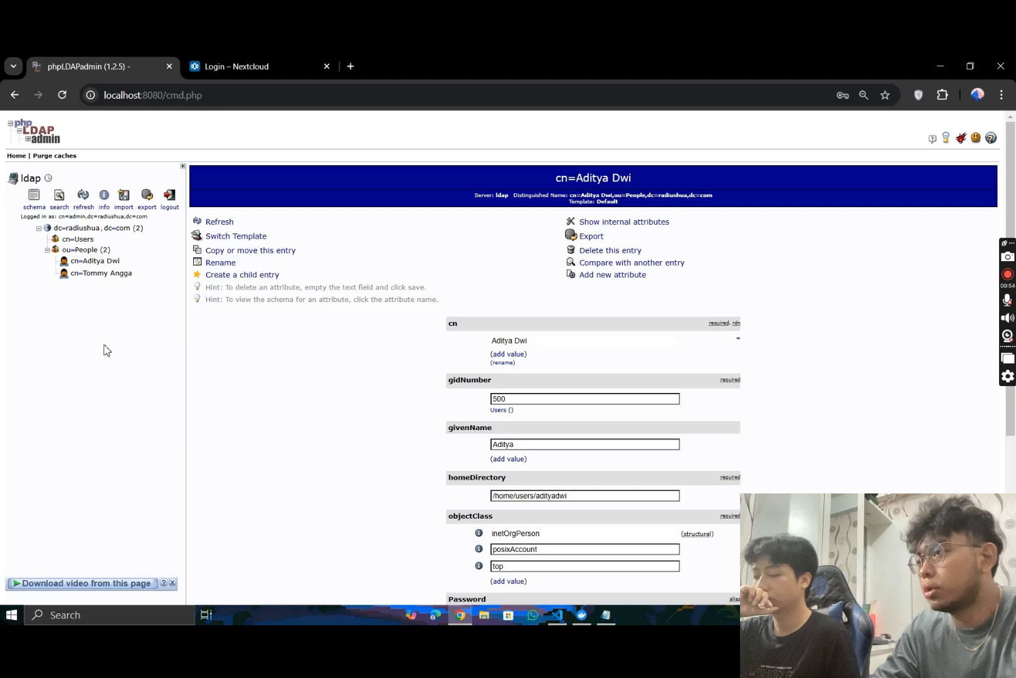
click(101, 273)
scroll(251, 332, down, 4)
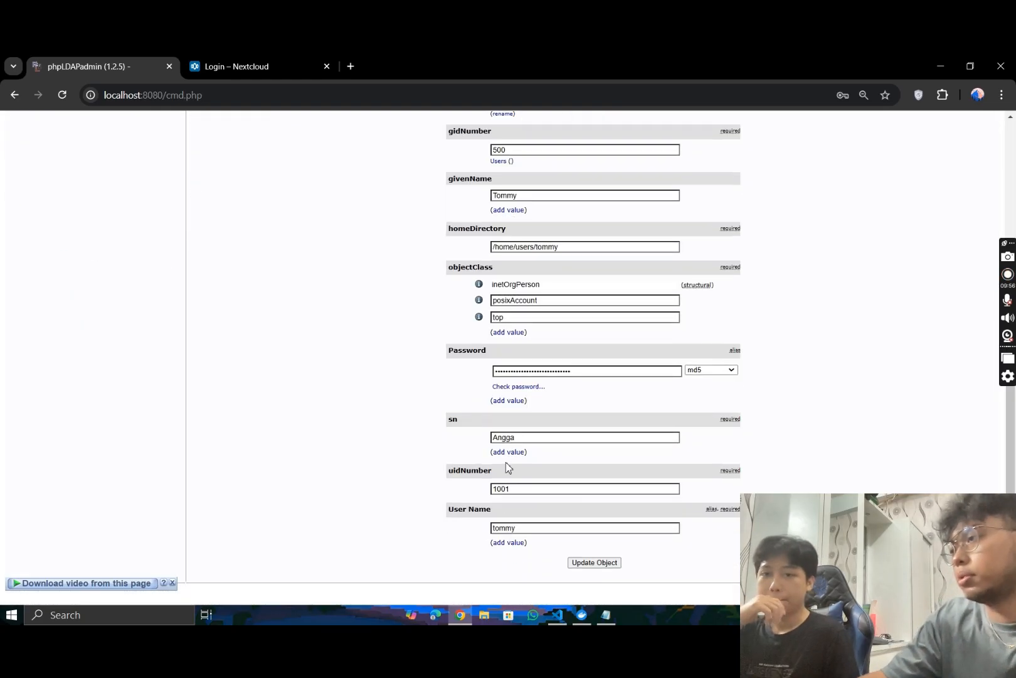
- Log in to Nextcloud with the second LDAP user's account name and password, and close the welcome dialog
click(207, 58)
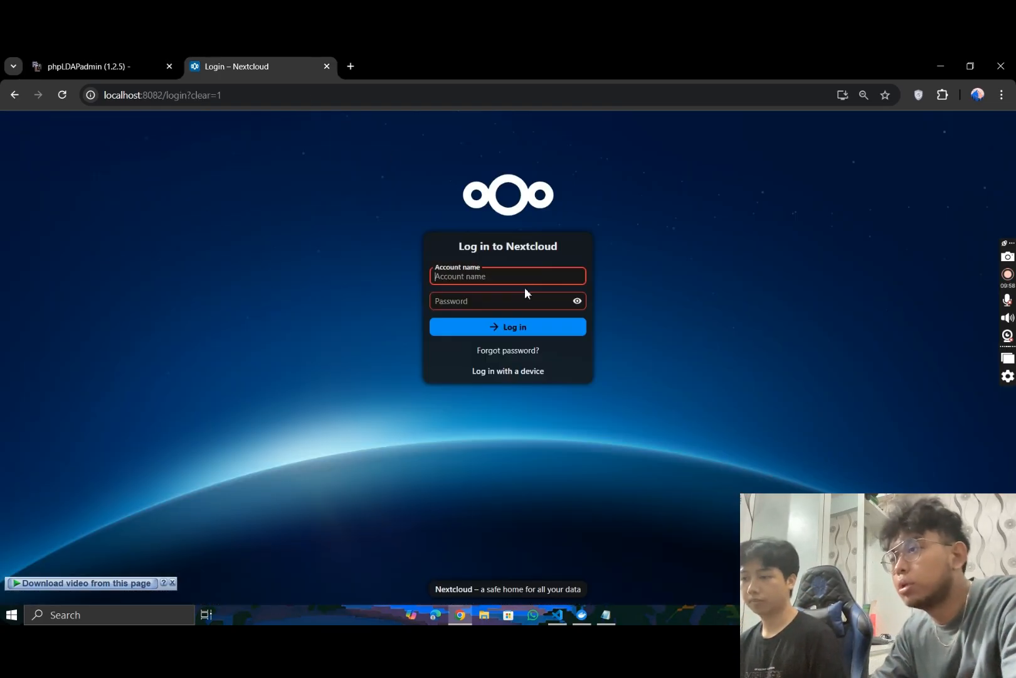
click(513, 276)
text(tommy)
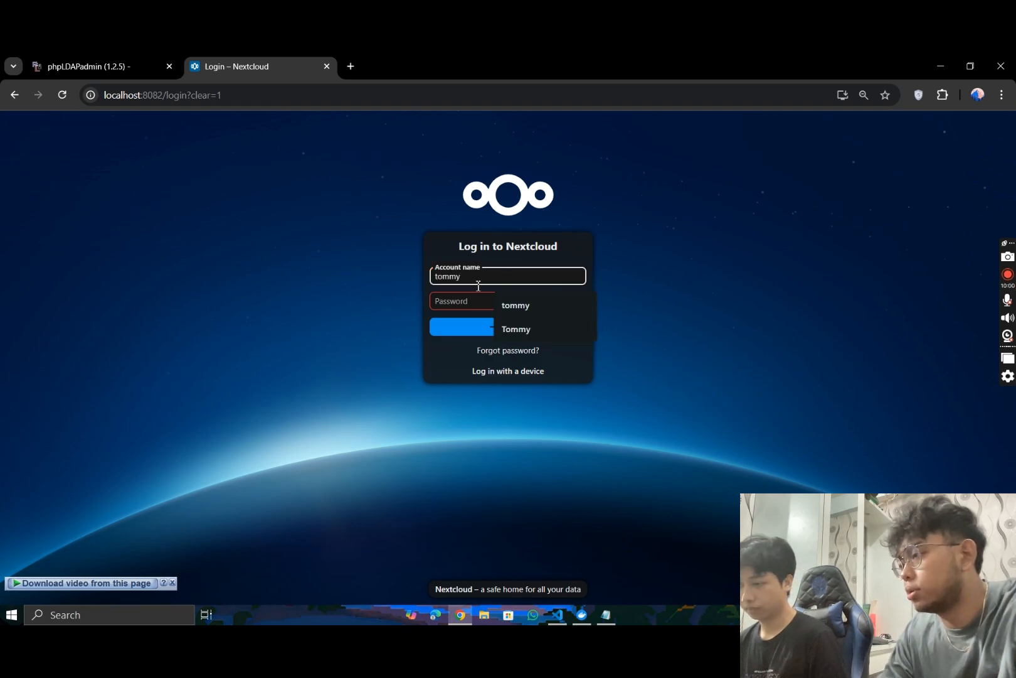
click(526, 292)
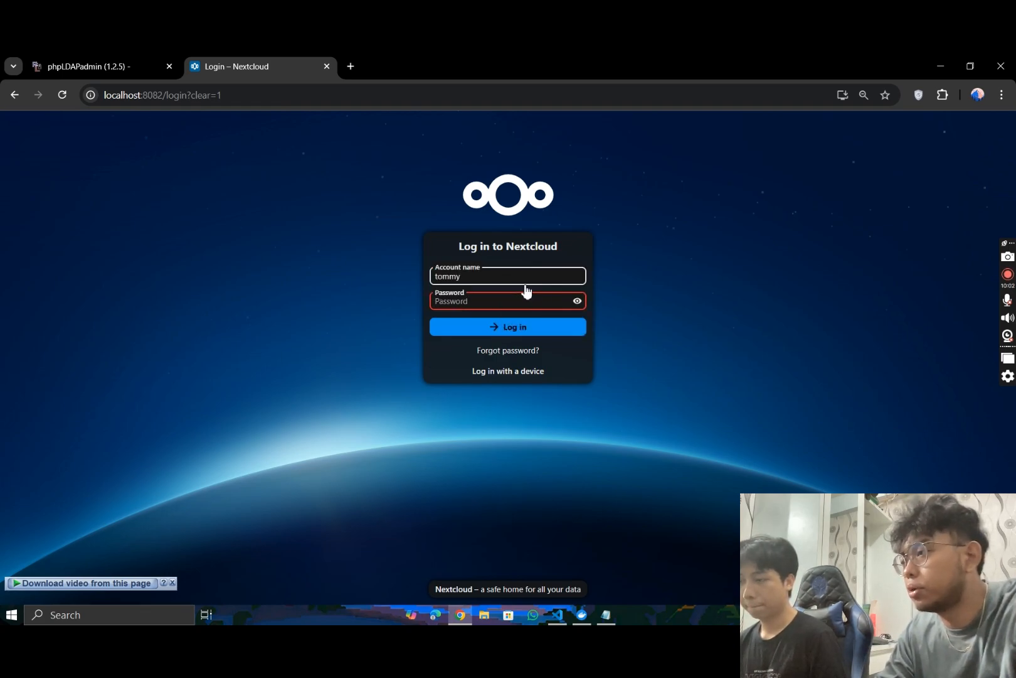
click(576, 300)
text(password123)
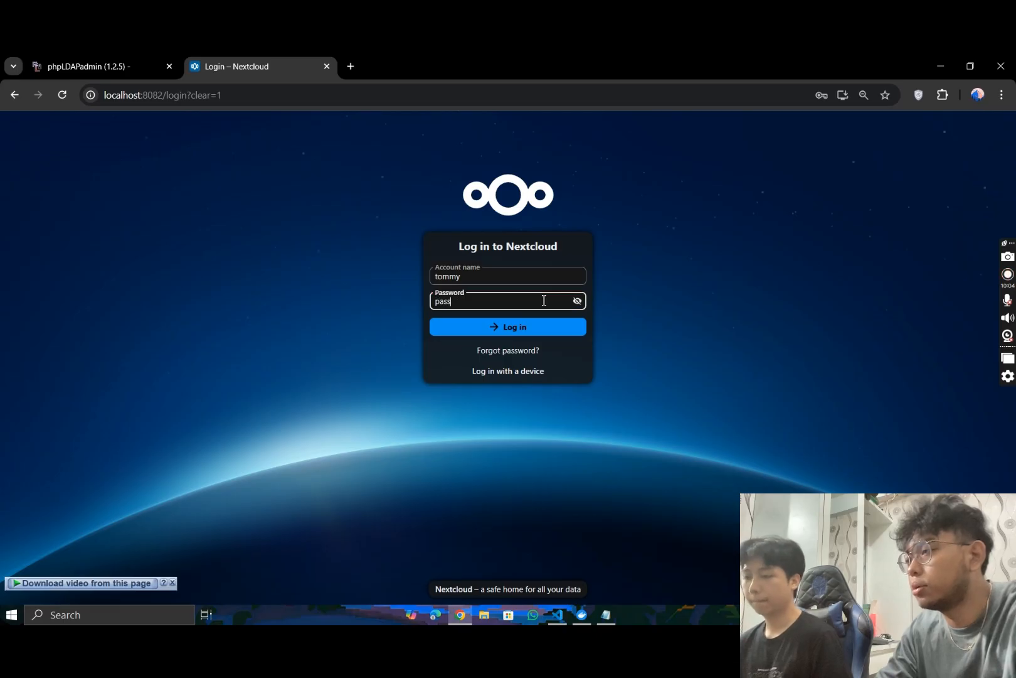
click(518, 327)
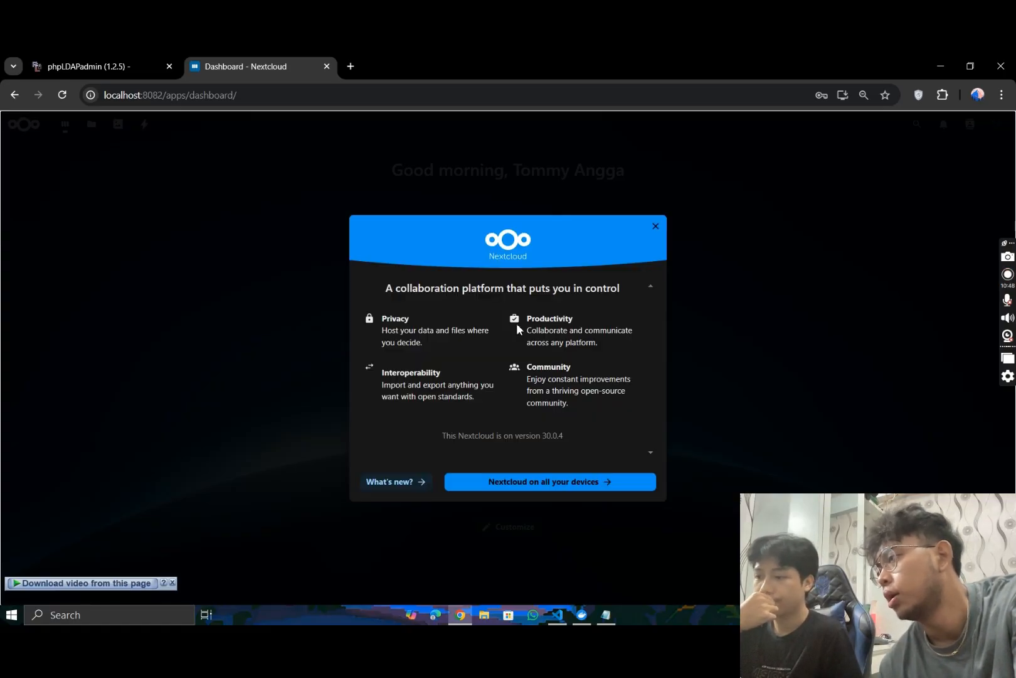
click(655, 227)
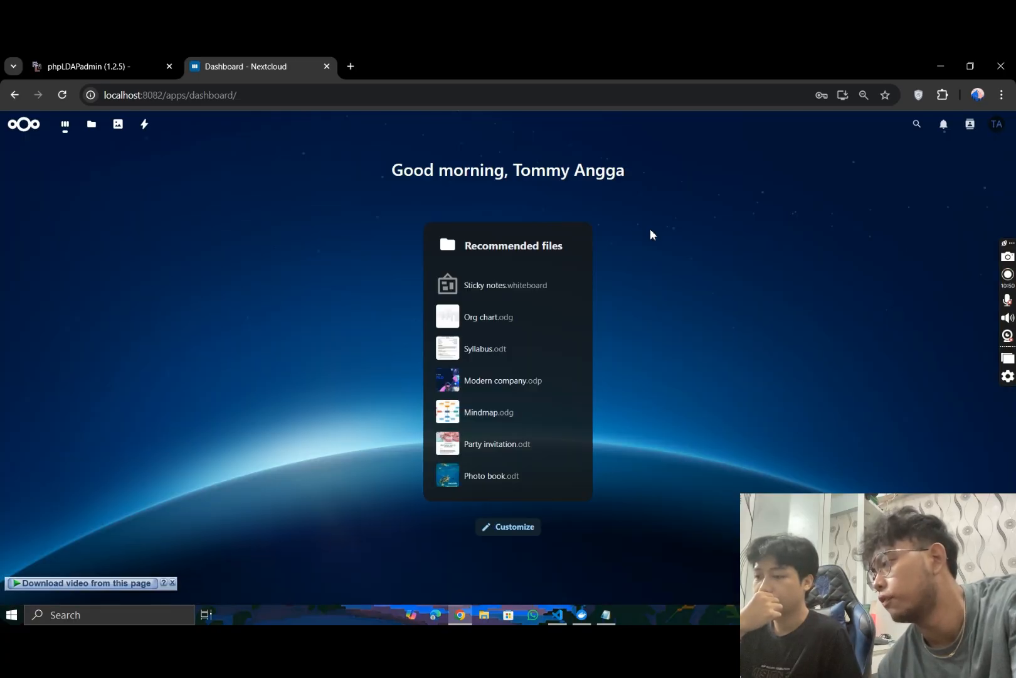
click(997, 123)
click(544, 174)
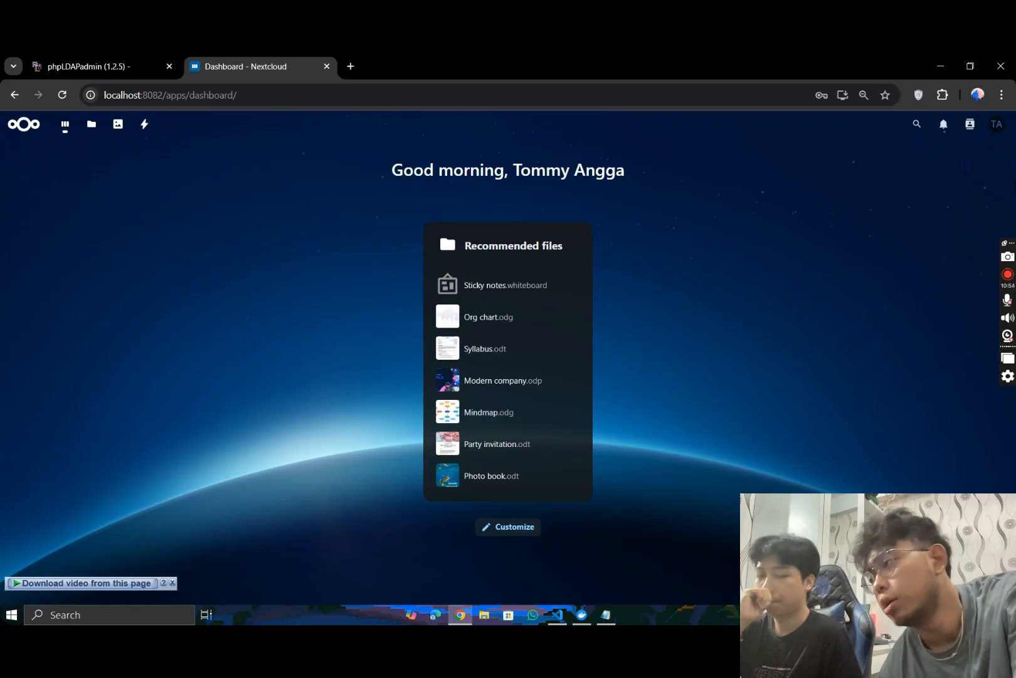
click(997, 124)
click(921, 359)
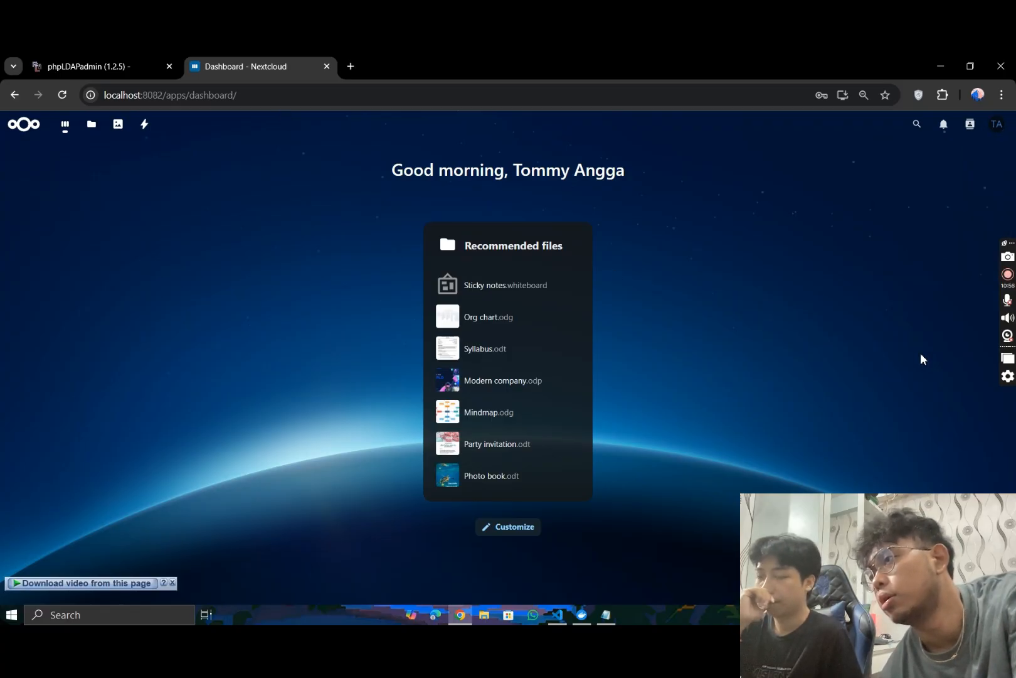
click(1008, 275)
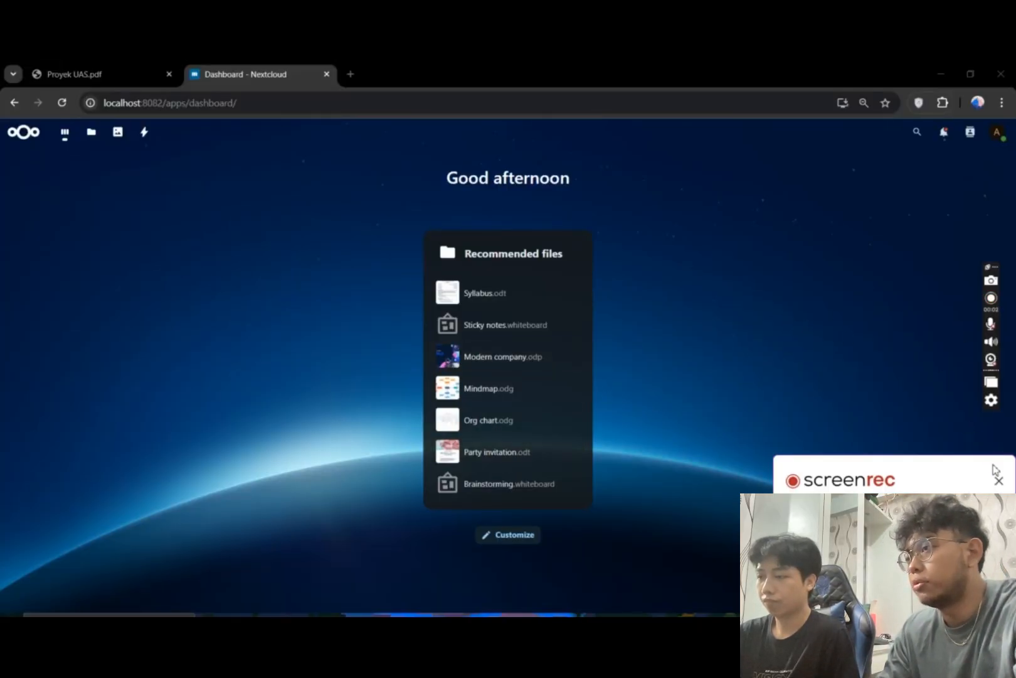
click(999, 480)
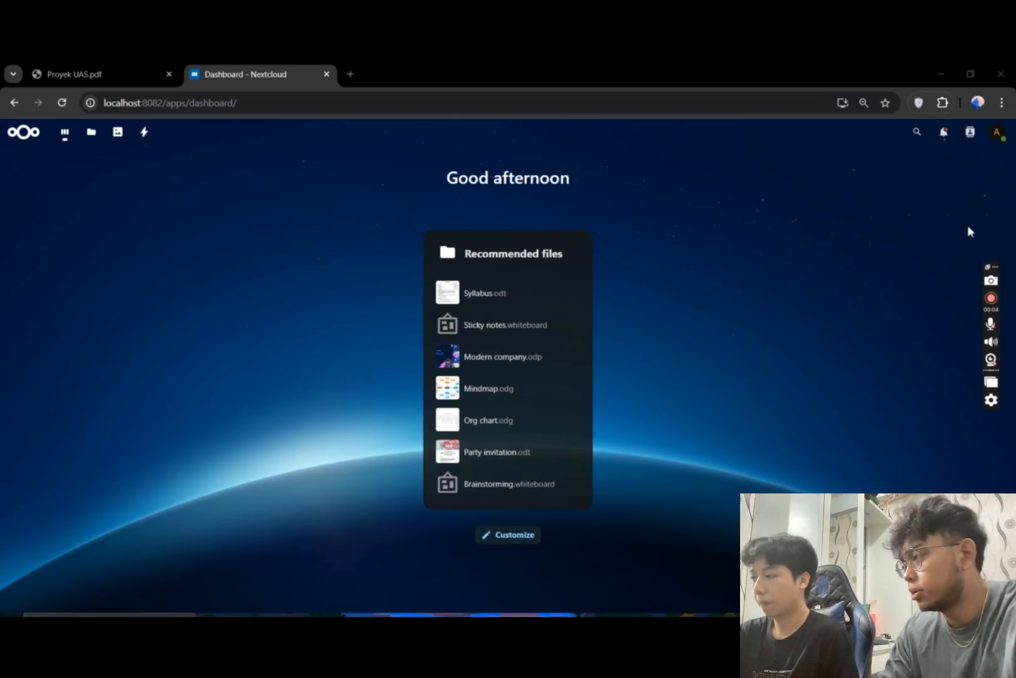
- Open the app management as admin and look through the installed apps, including the ones that can still be enabled
click(997, 132)
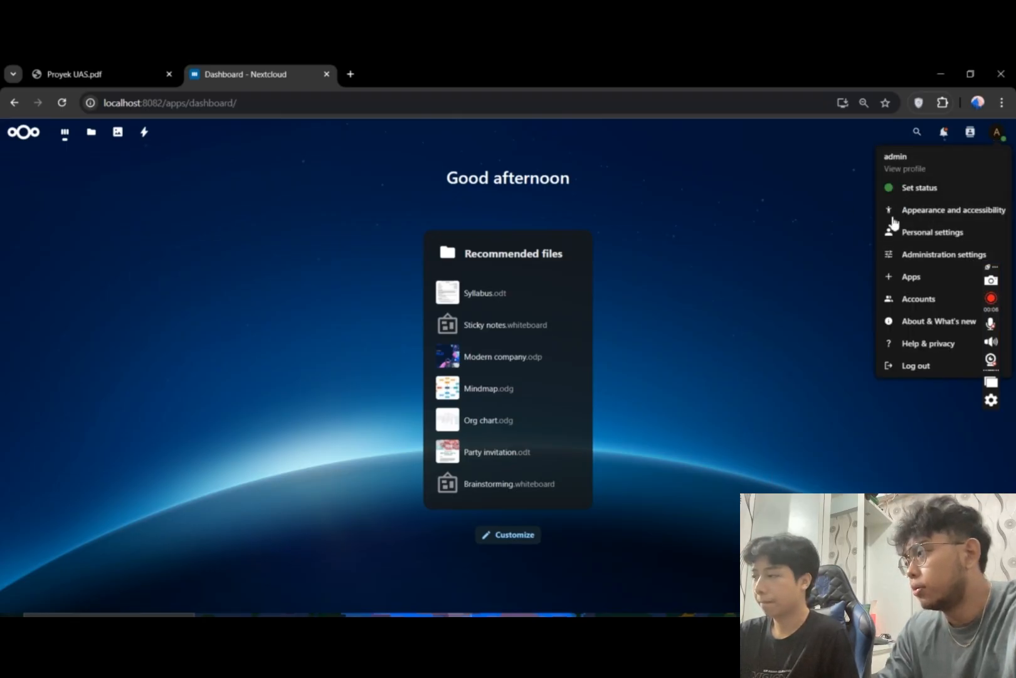
click(918, 281)
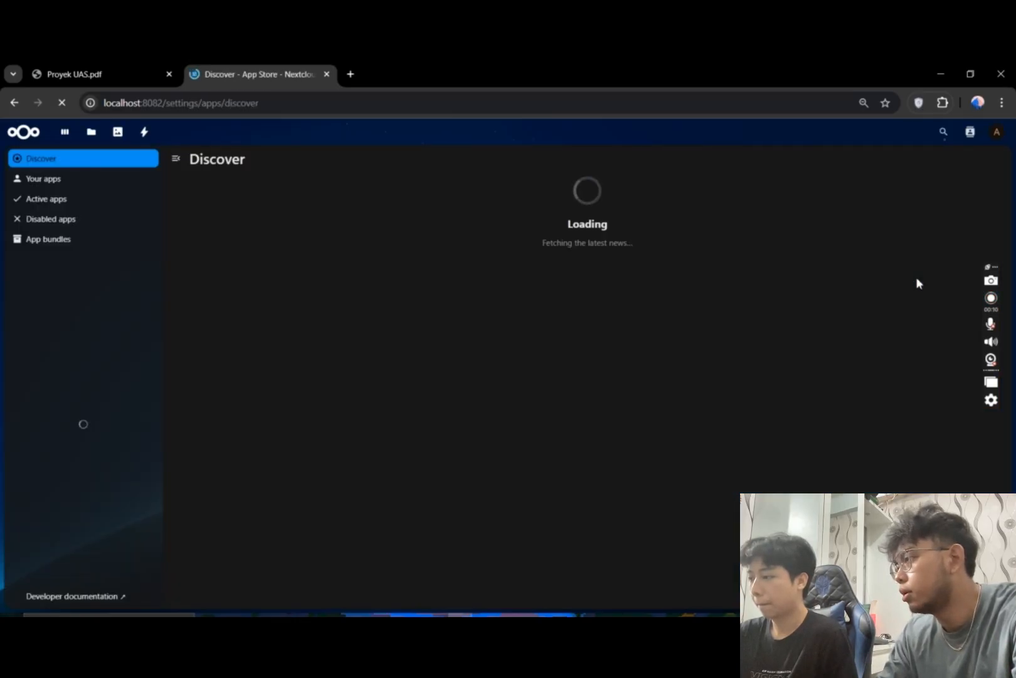
click(53, 182)
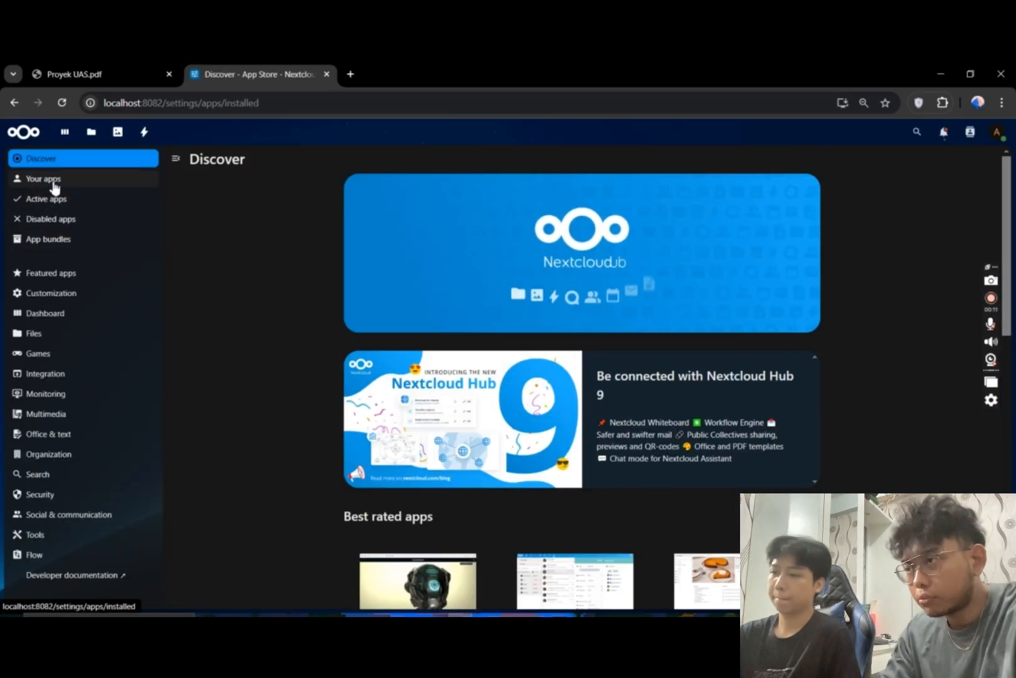
scroll(314, 226, down, 9)
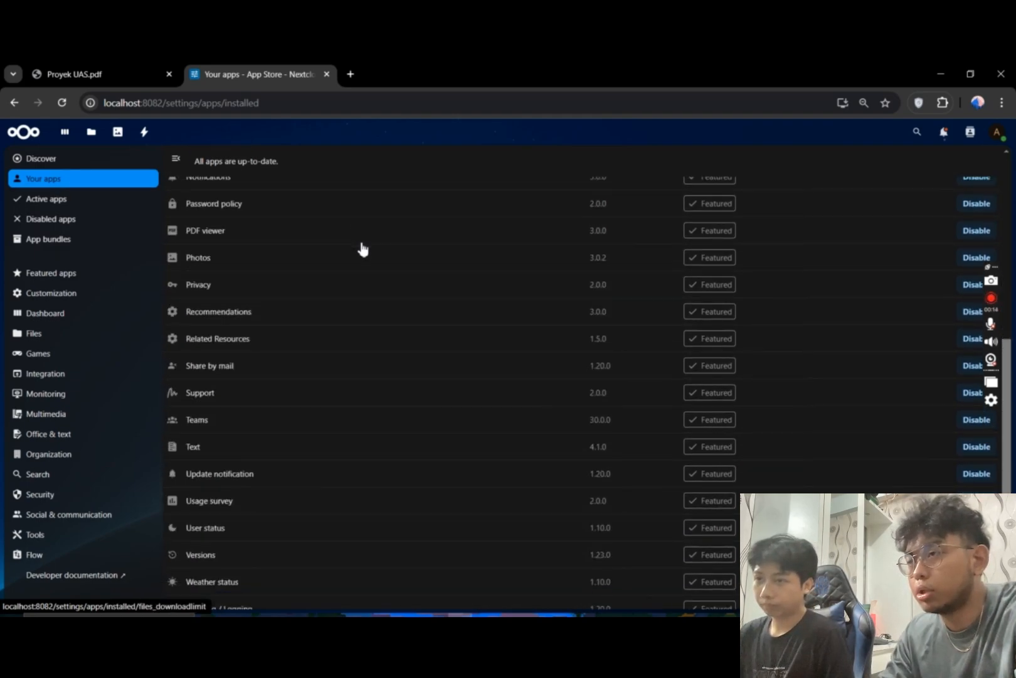
scroll(363, 251, down, 5)
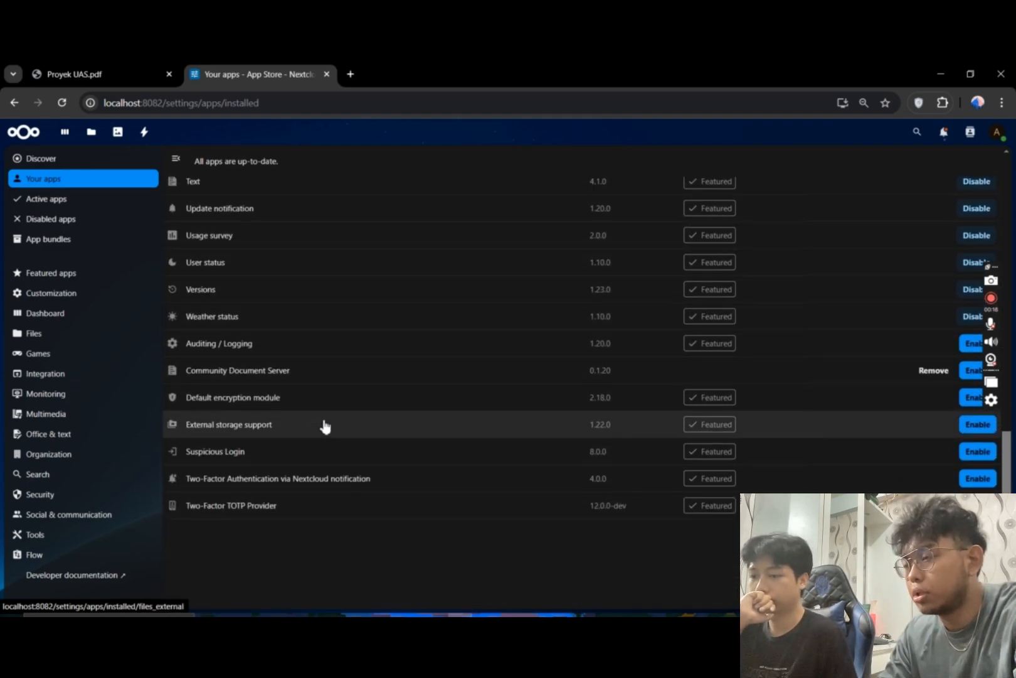
scroll(325, 427, up, 2)
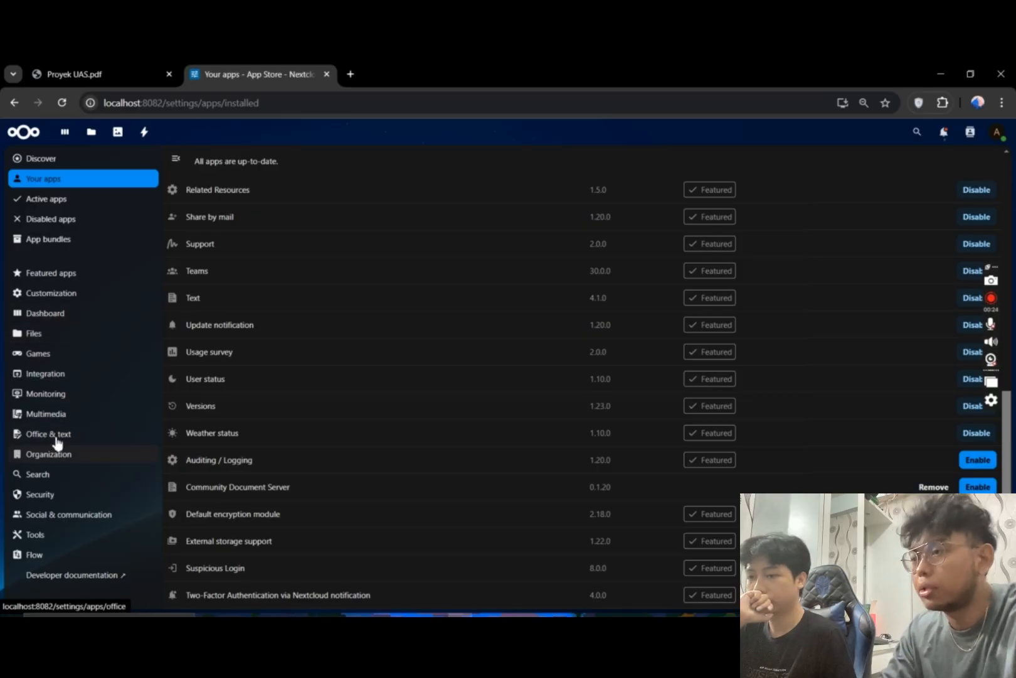
- Search the Files app category for "onlyoff", then download and enable the ONLYOFFICE connector
click(47, 337)
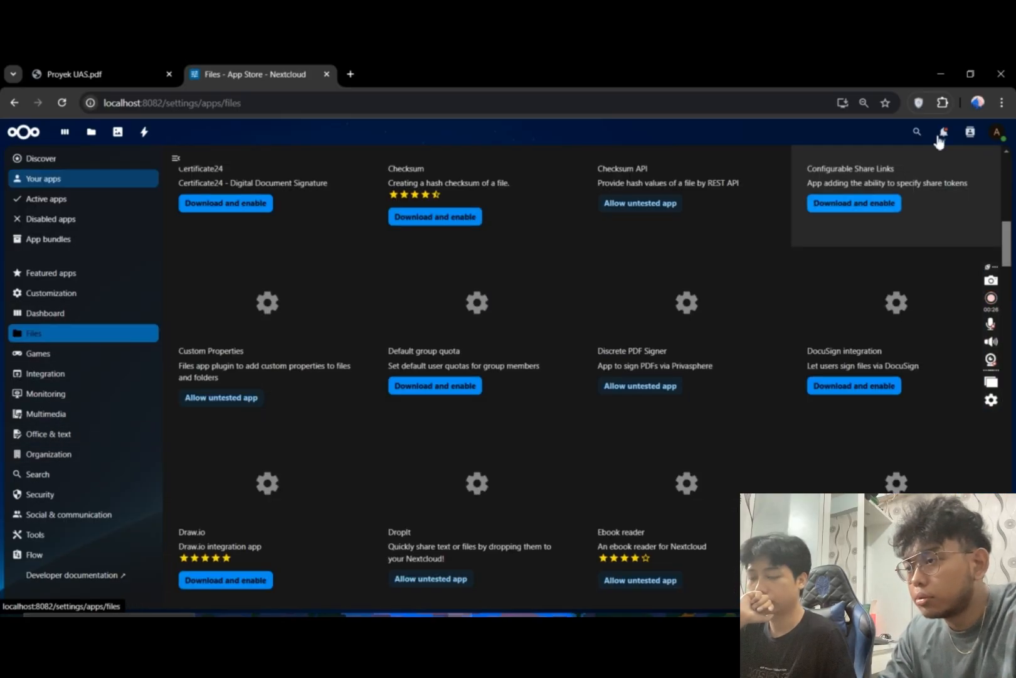
click(916, 132)
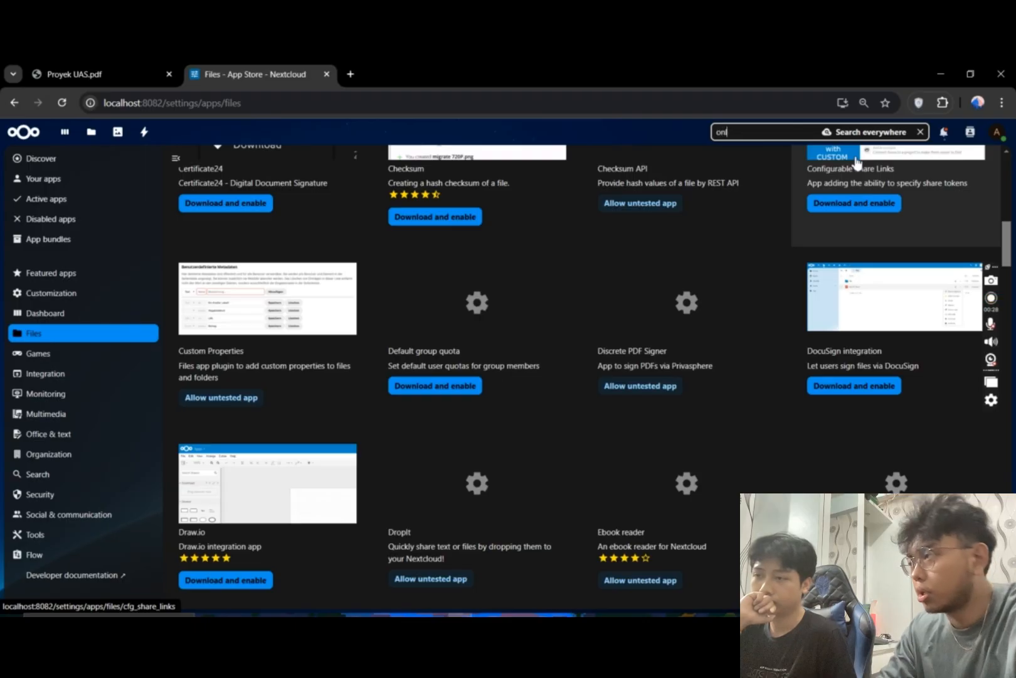
text(onlyoff)
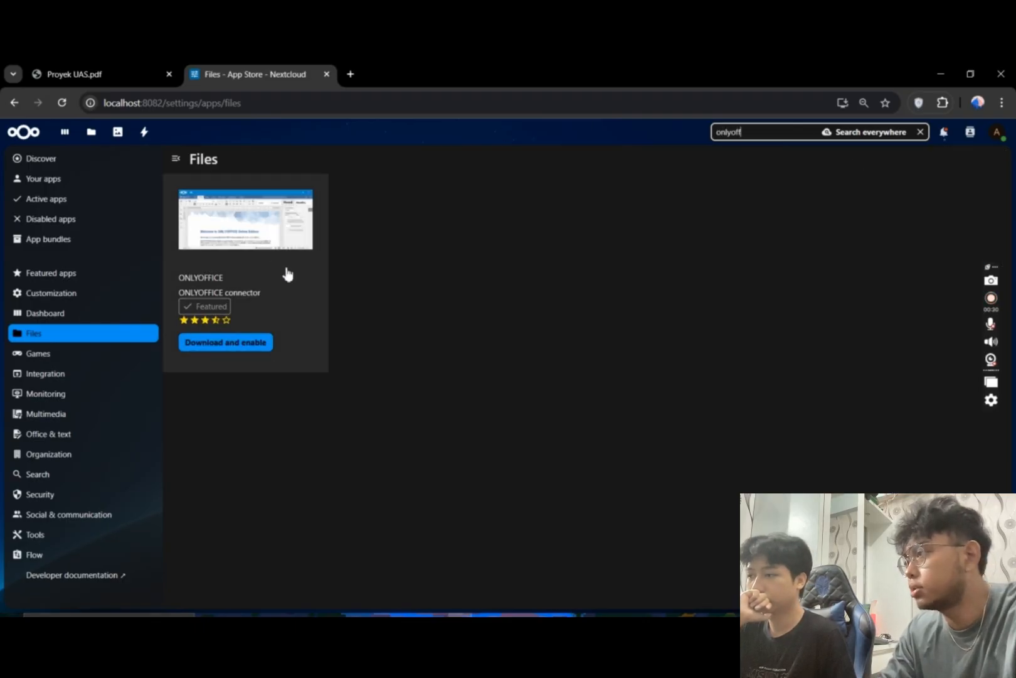
click(342, 286)
click(800, 399)
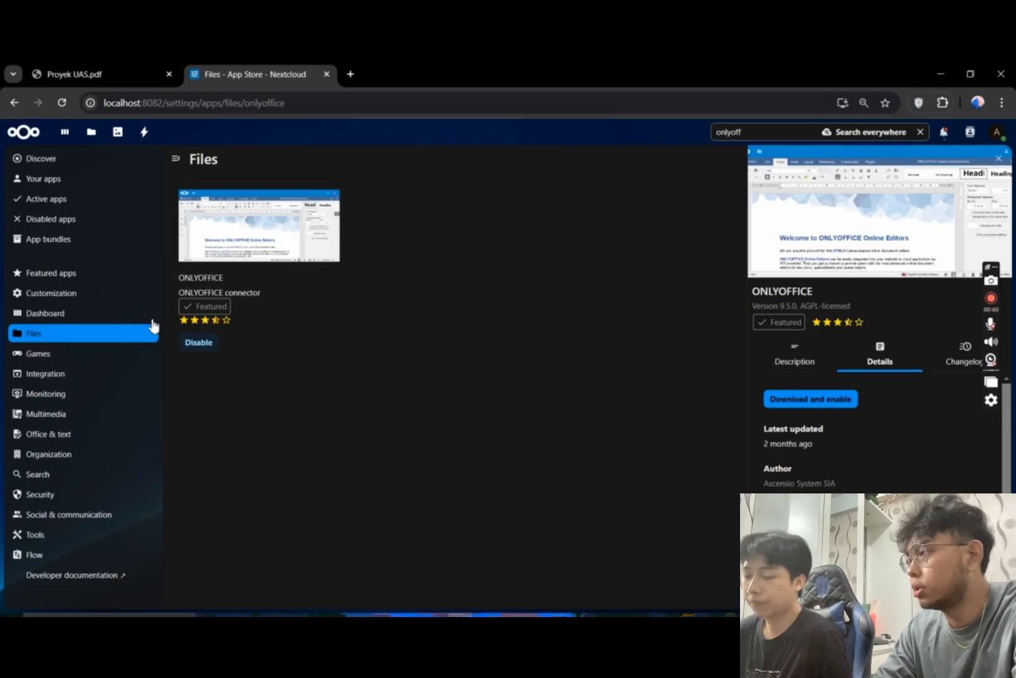
- Return to the installed apps, clear the search, and enable Community Document Server
click(63, 179)
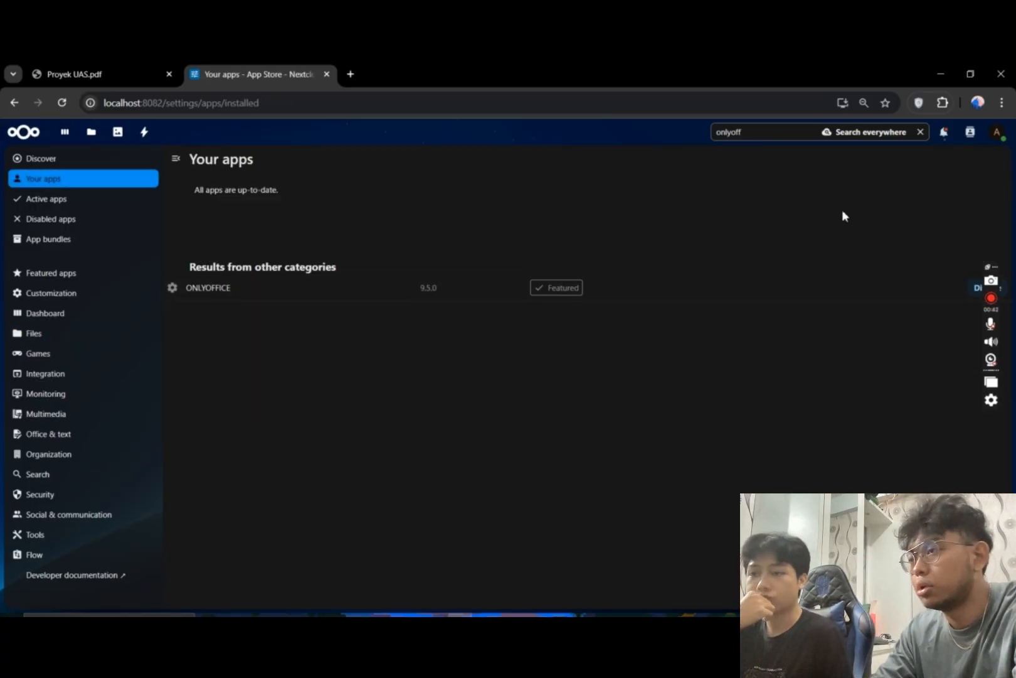
click(921, 132)
scroll(660, 340, down, 10)
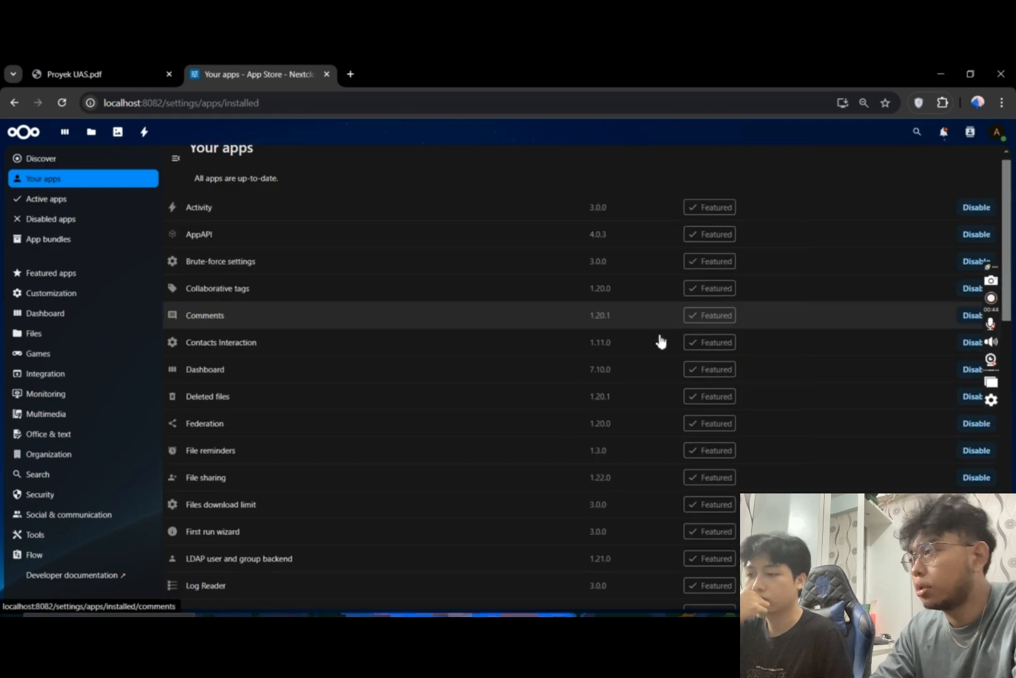
scroll(326, 407, up, 2)
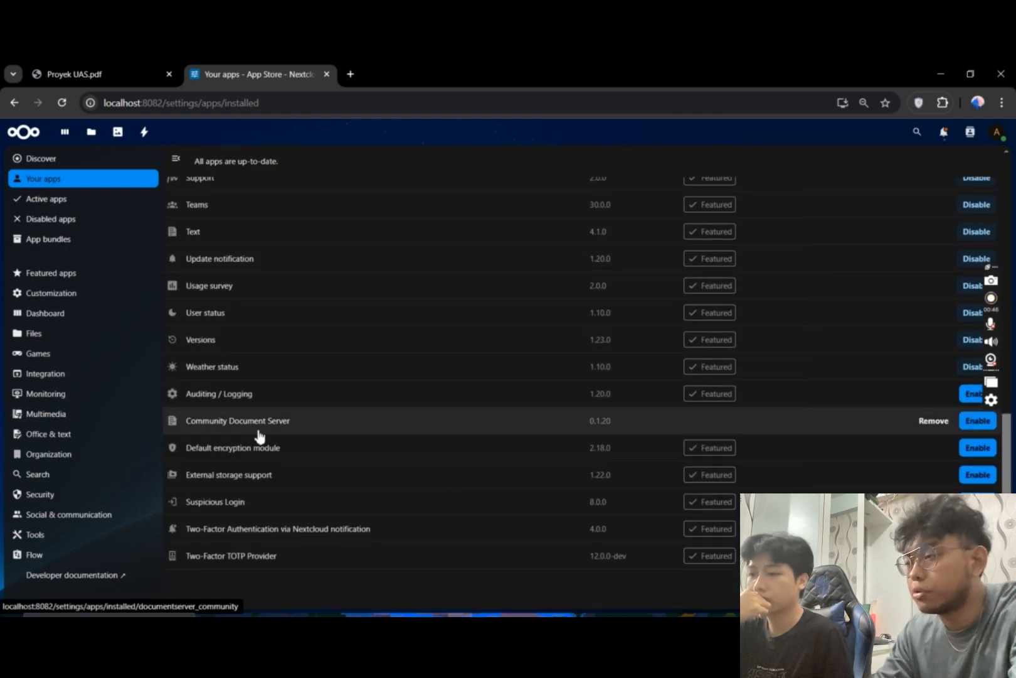
click(984, 424)
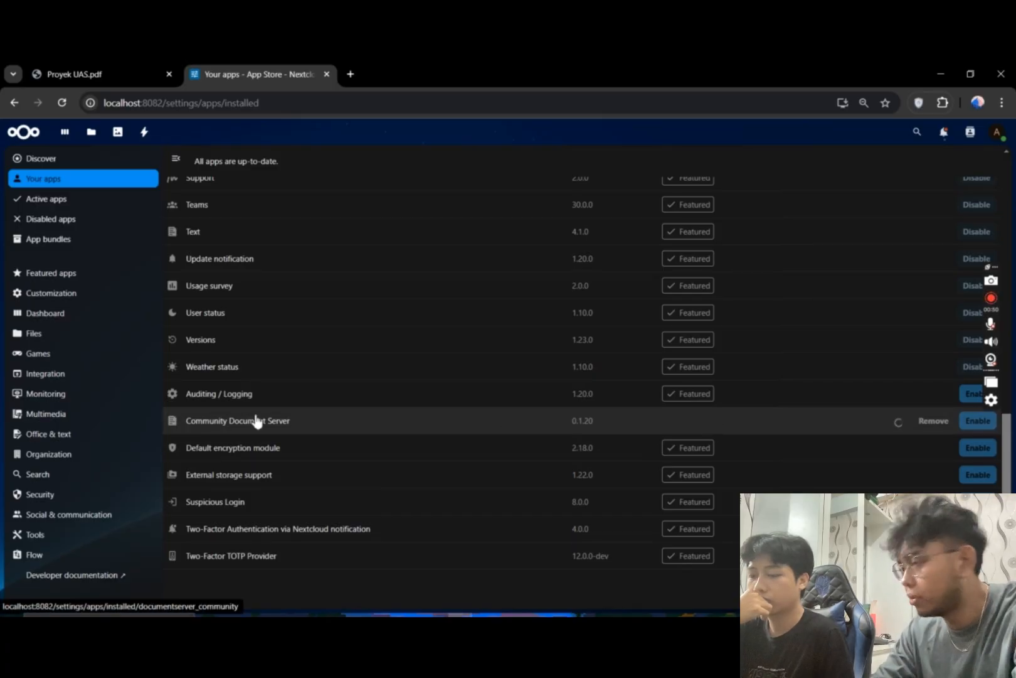
scroll(436, 377, up, 1)
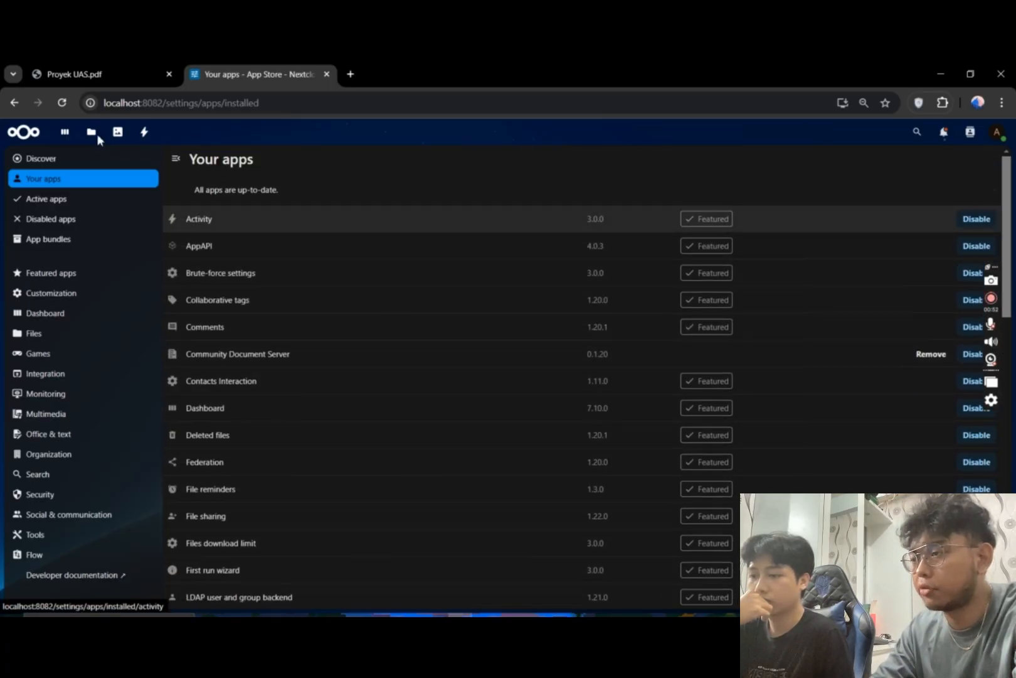
- Leave the app management for Files, view the Documents folder, and return to the list of all files
click(24, 132)
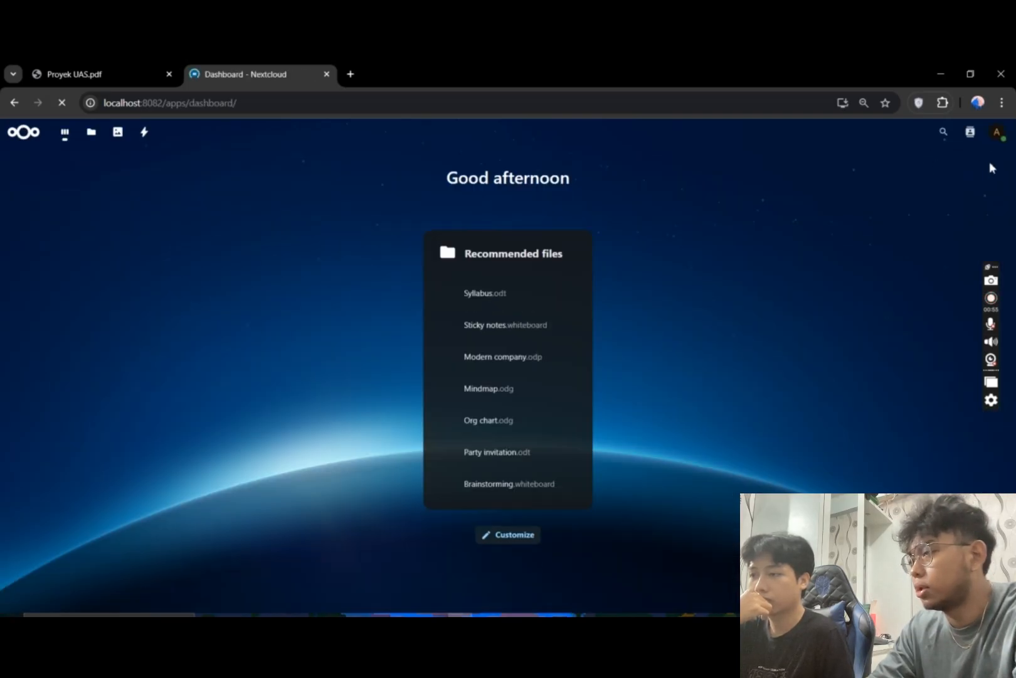
click(998, 133)
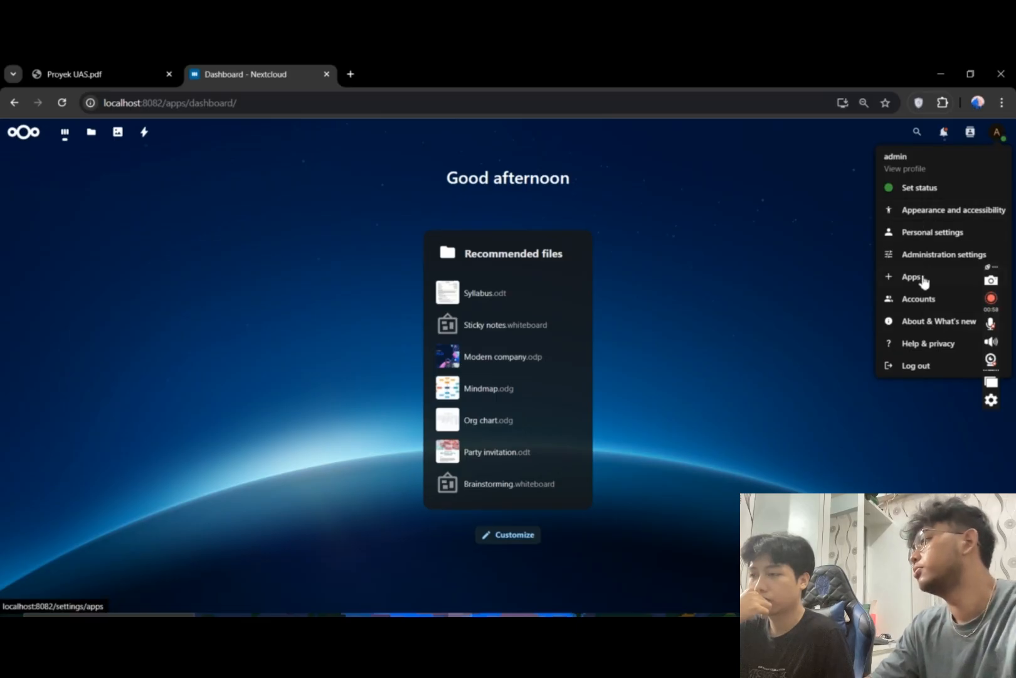
click(91, 131)
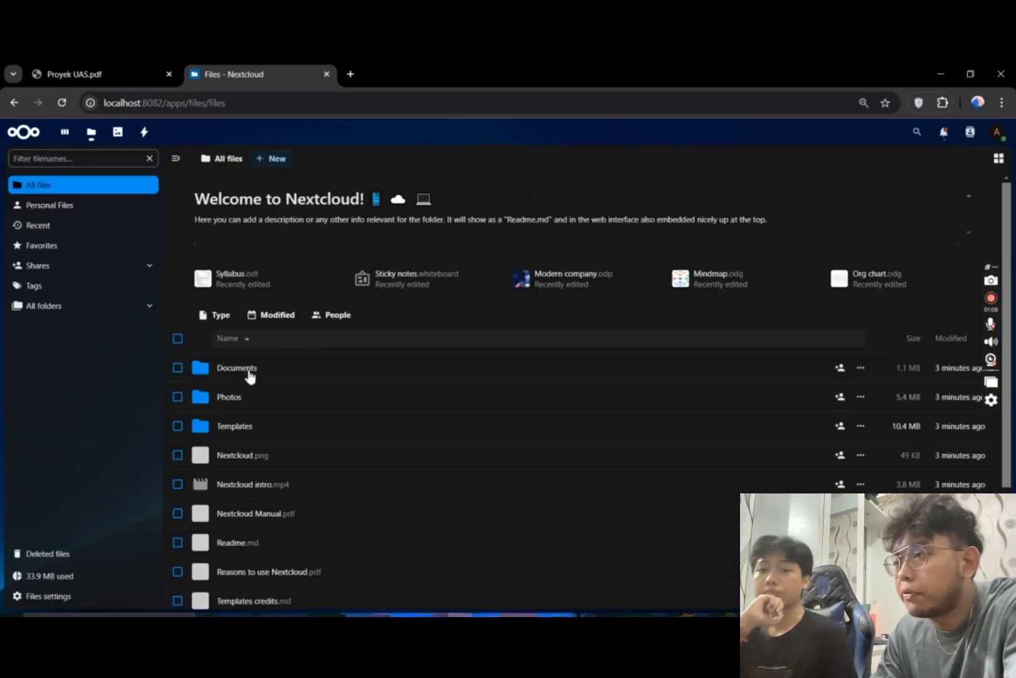
click(237, 382)
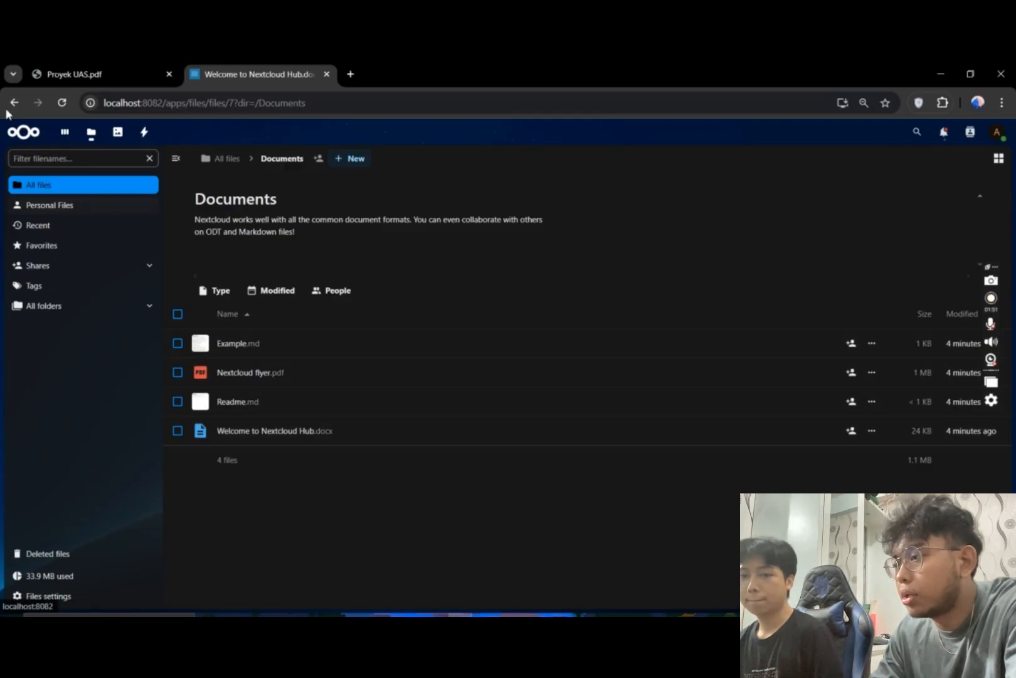
click(63, 187)
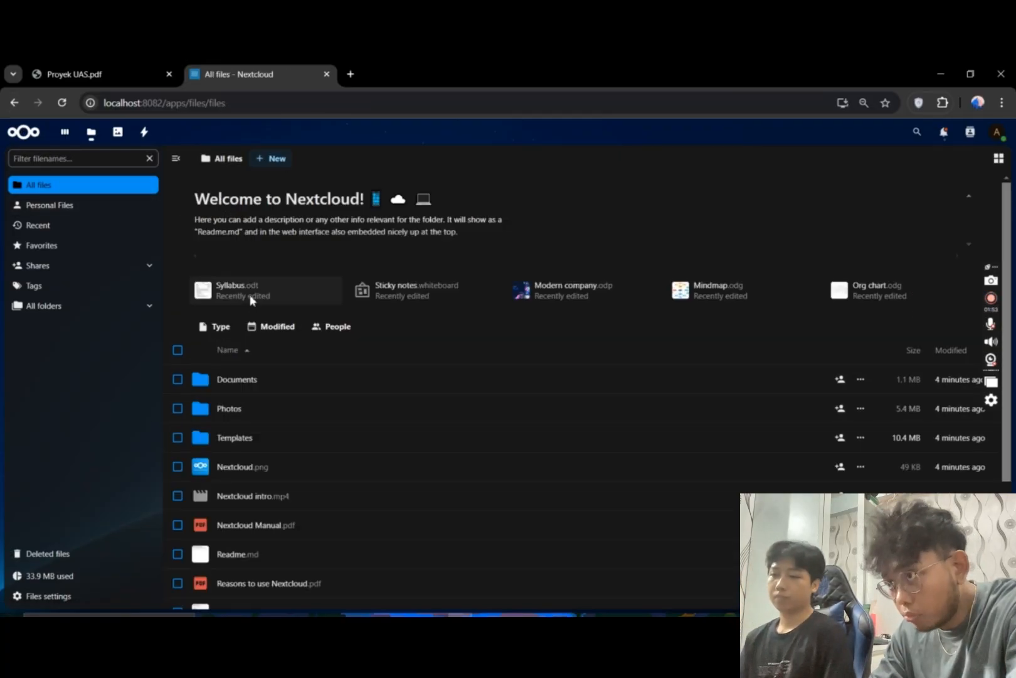
scroll(251, 300, down, 3)
scroll(262, 320, up, 3)
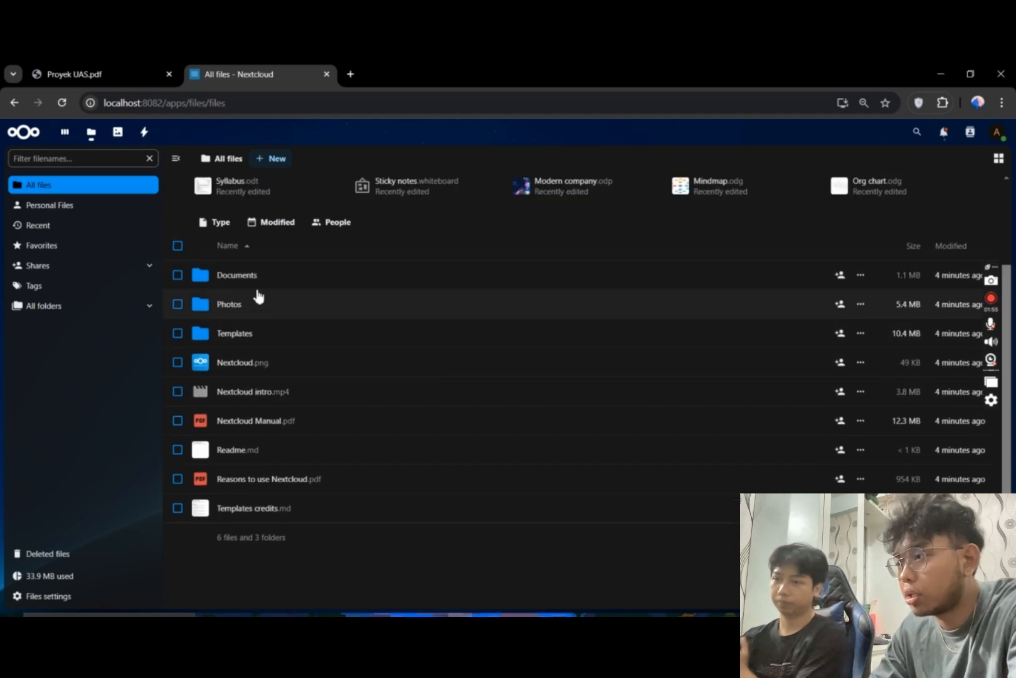
- Return to the list of all files and upload "Definition of Stack and Queue (2).docx" from the Downloads folder
click(258, 277)
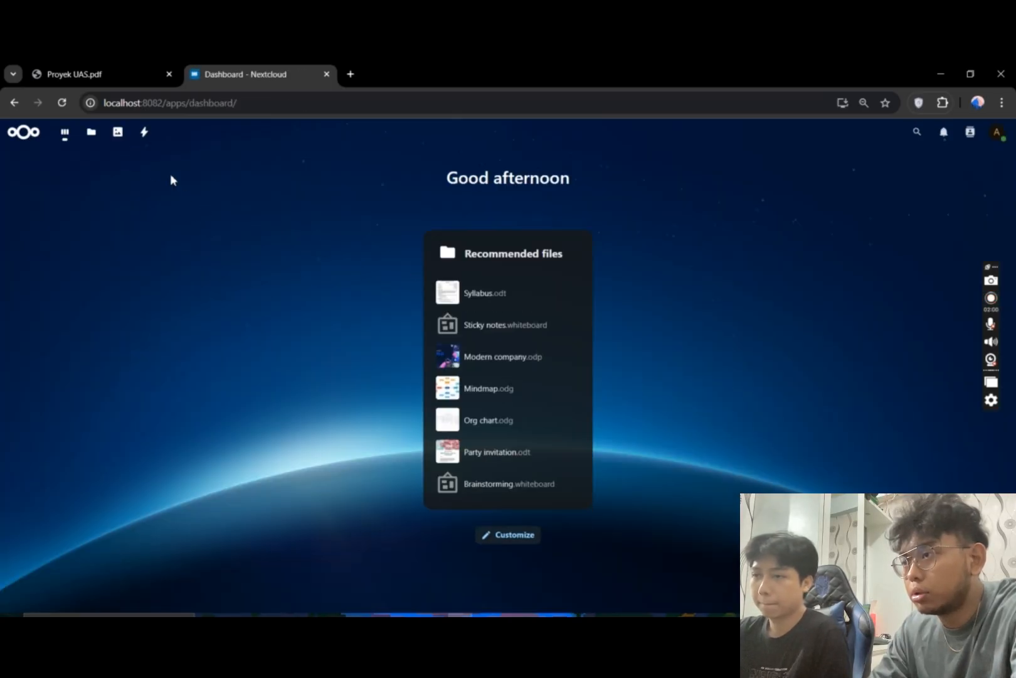
click(91, 131)
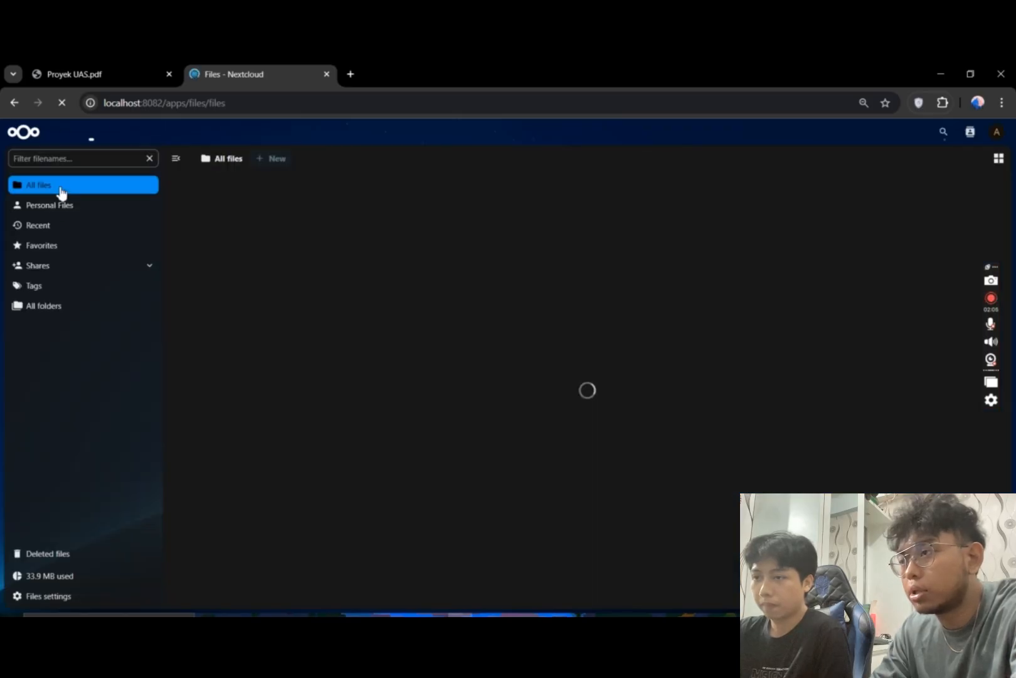
click(270, 160)
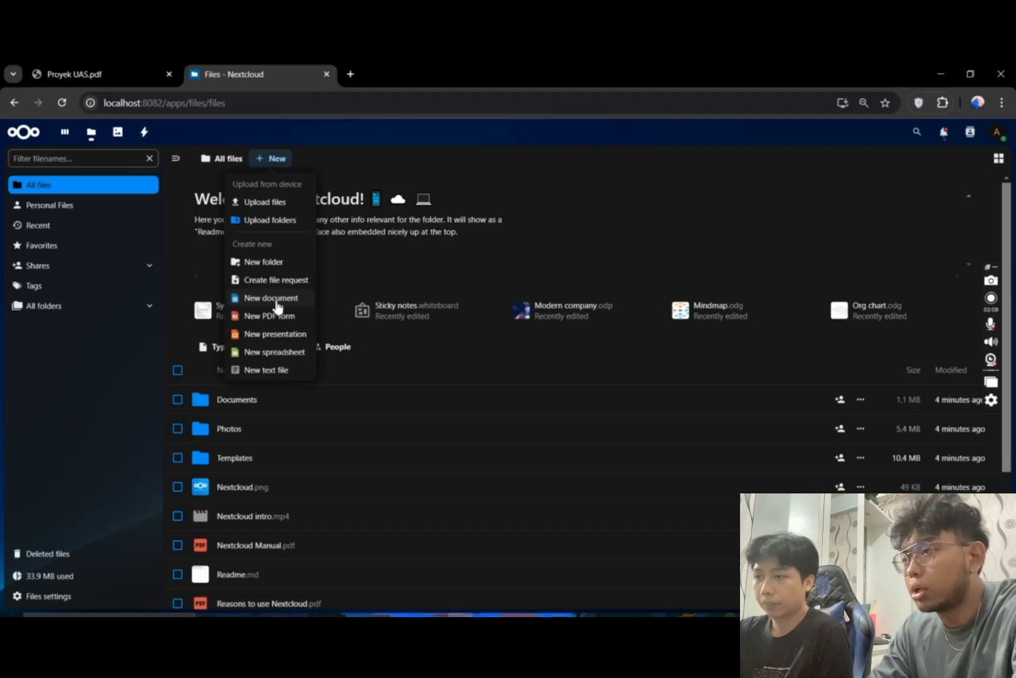
click(279, 204)
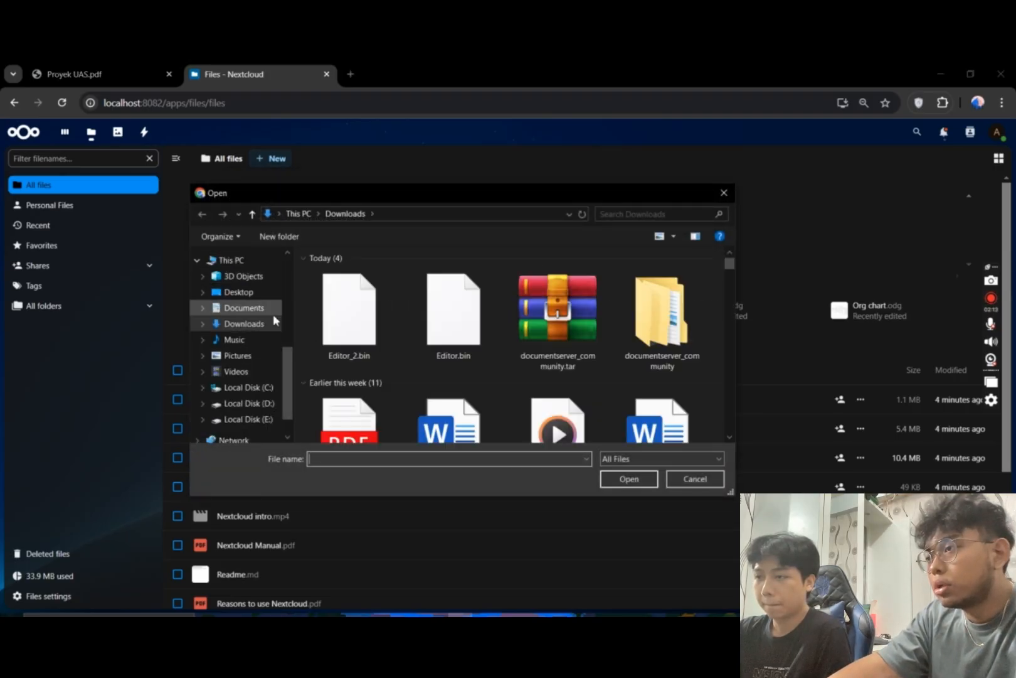
scroll(552, 351, down, 2)
click(447, 359)
click(629, 479)
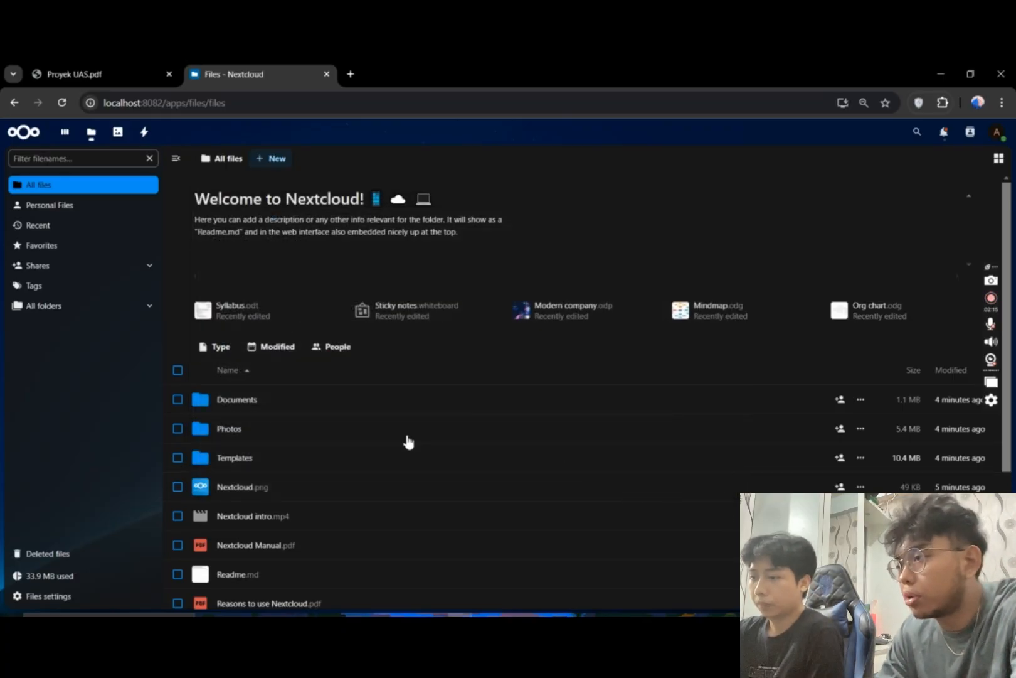
- Open the uploaded "Definition of Stack and Queue (2).docx" in ONLYOFFICE, minimize the font thumbnail download dialog, and look through the document's pages
scroll(278, 397, down, 2)
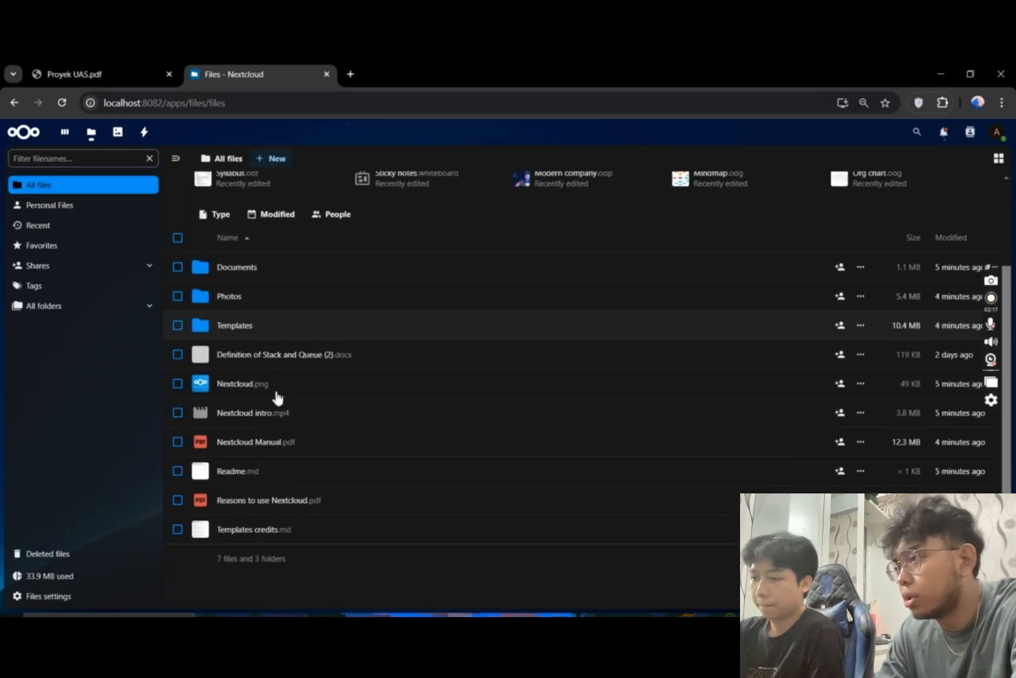
click(288, 362)
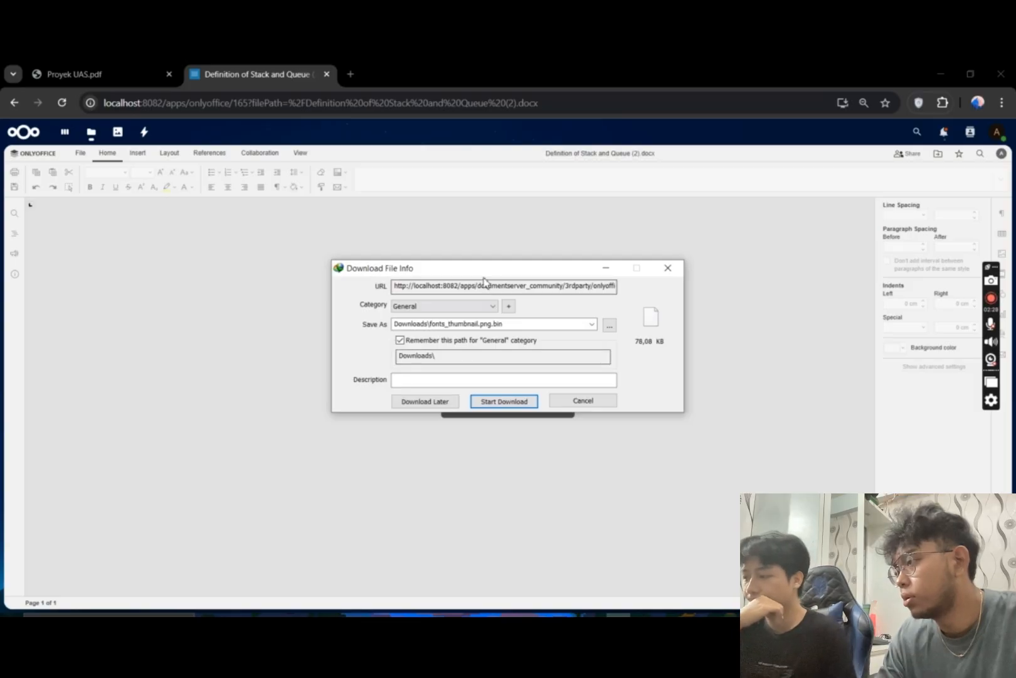
drag(450, 506, 475, 496)
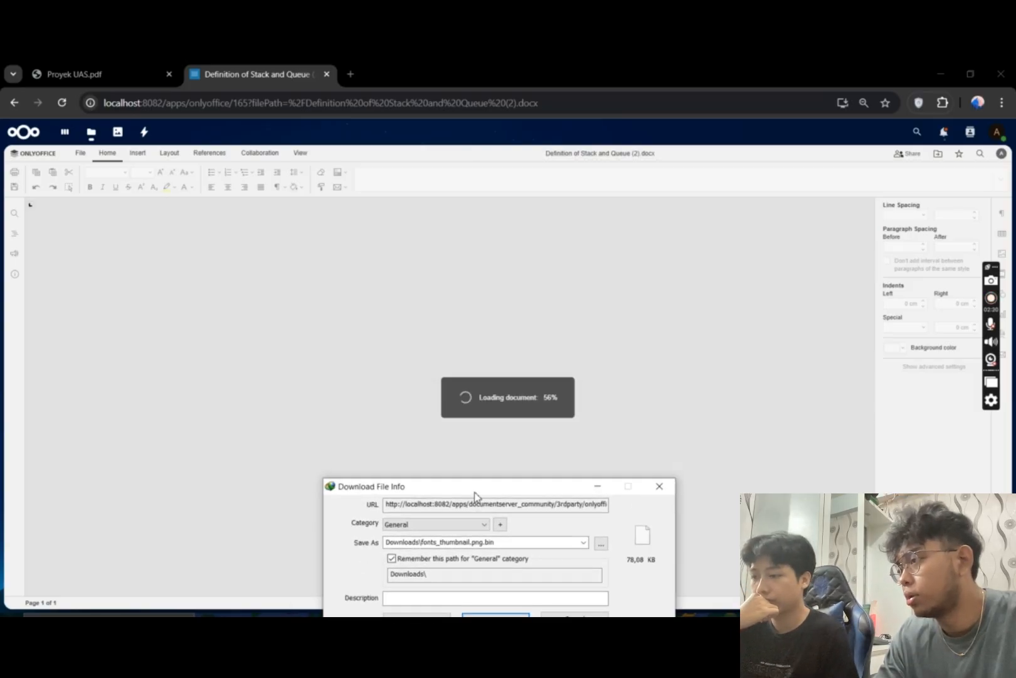
click(598, 486)
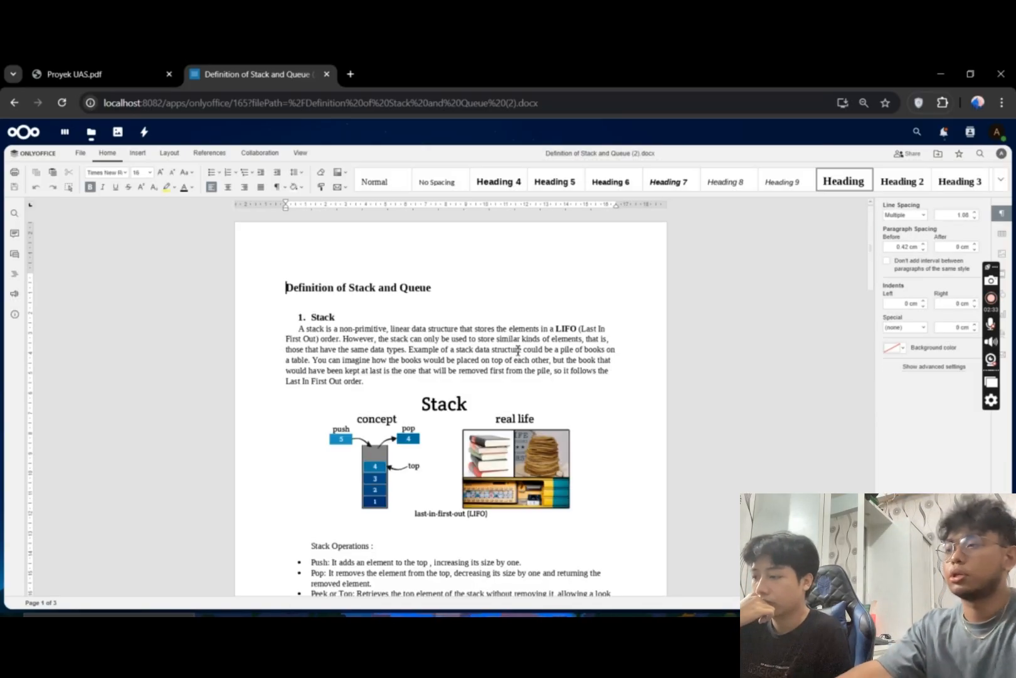
scroll(314, 417, down, 6)
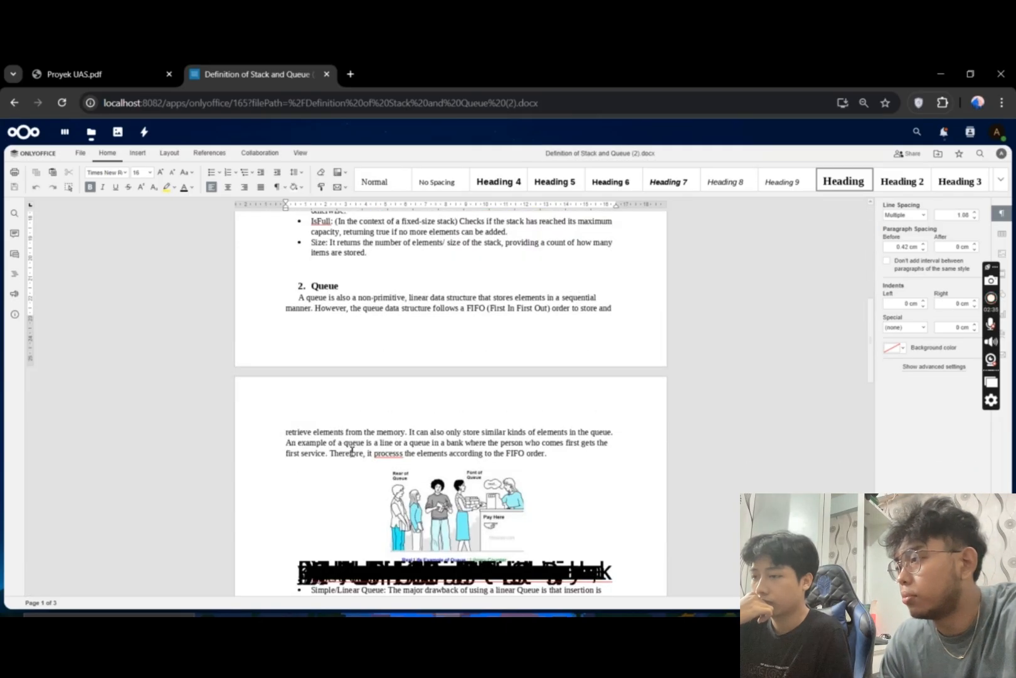
scroll(352, 451, up, 8)
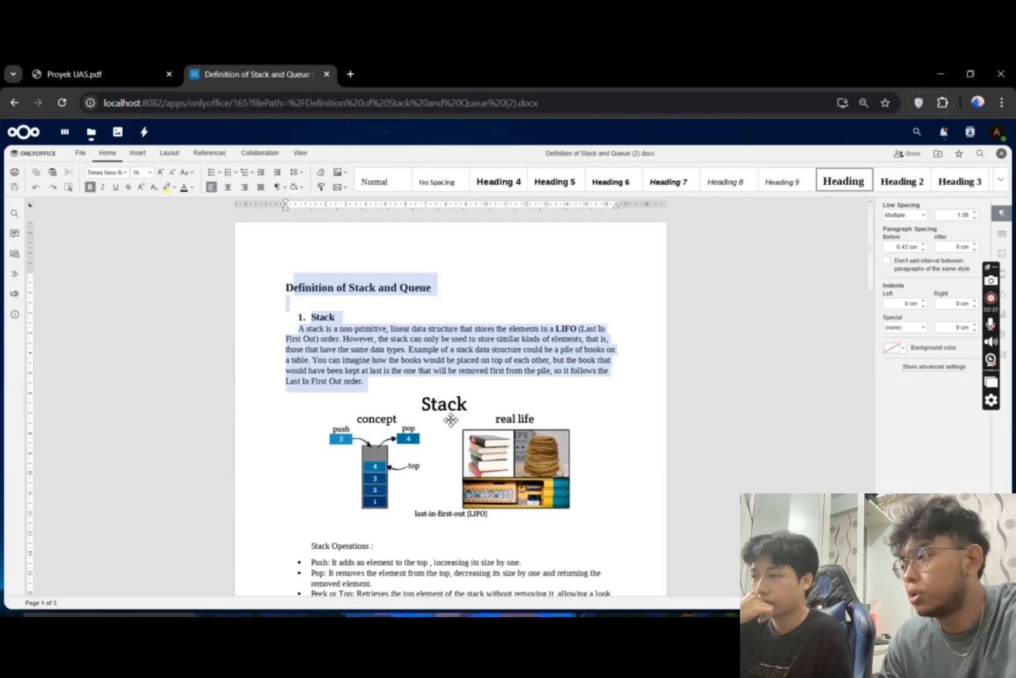